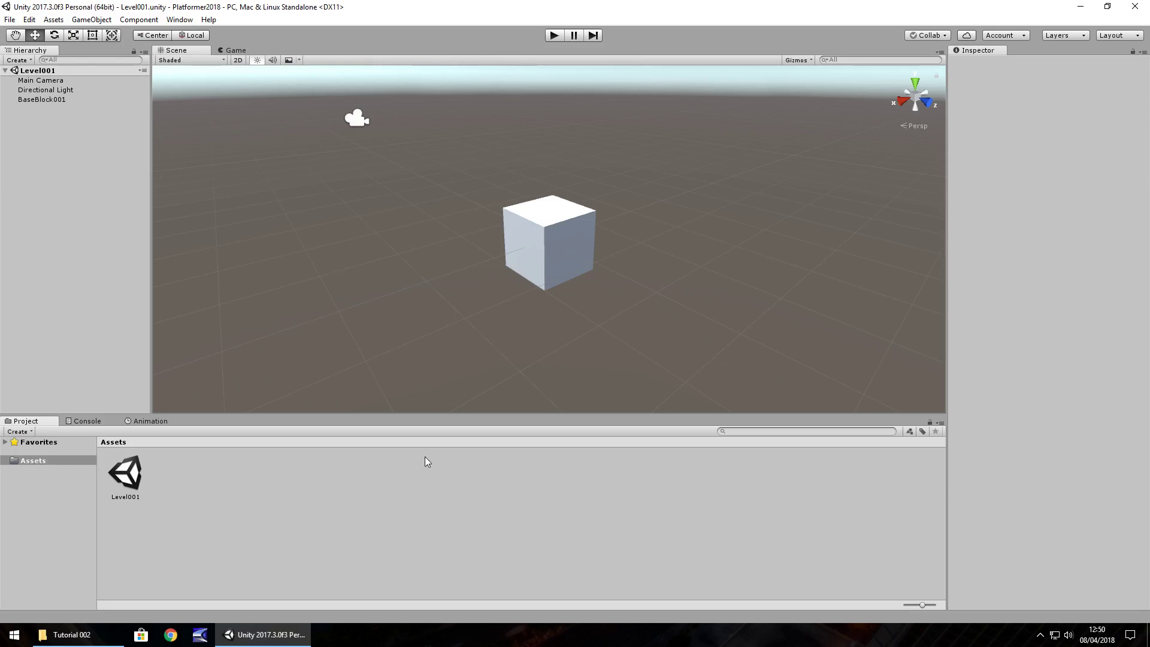
# - Create a new folder named 'Textures' in Assets and open it
pyautogui.rightClick(202, 478)
pyautogui.moveTo(282, 240)
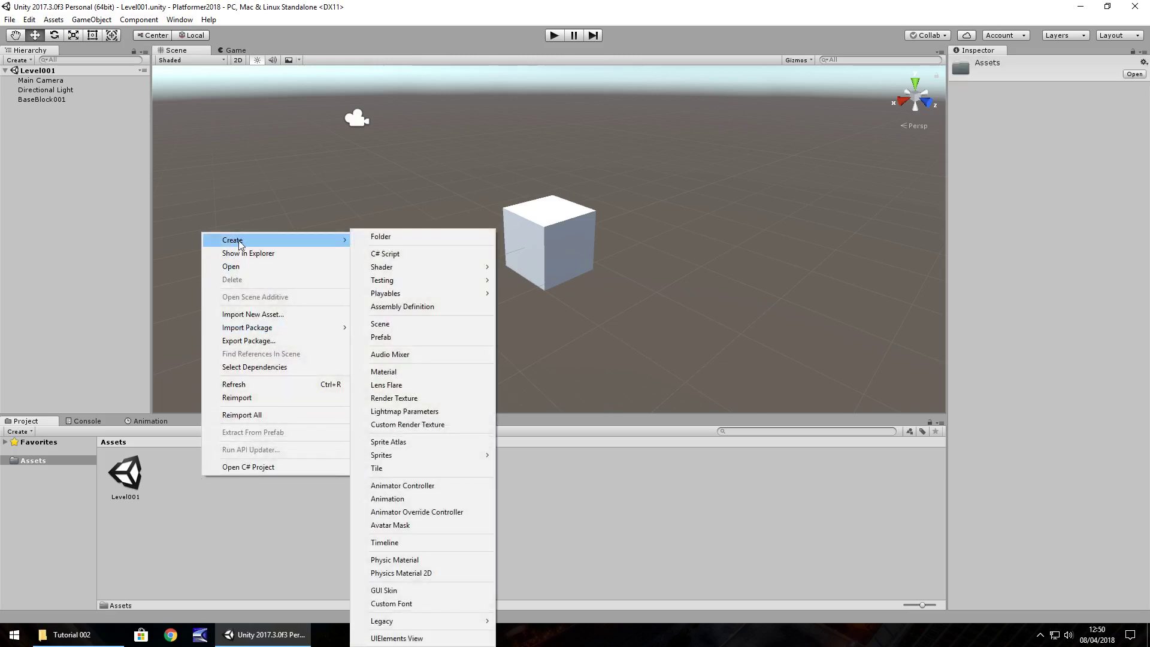
pyautogui.click(390, 237)
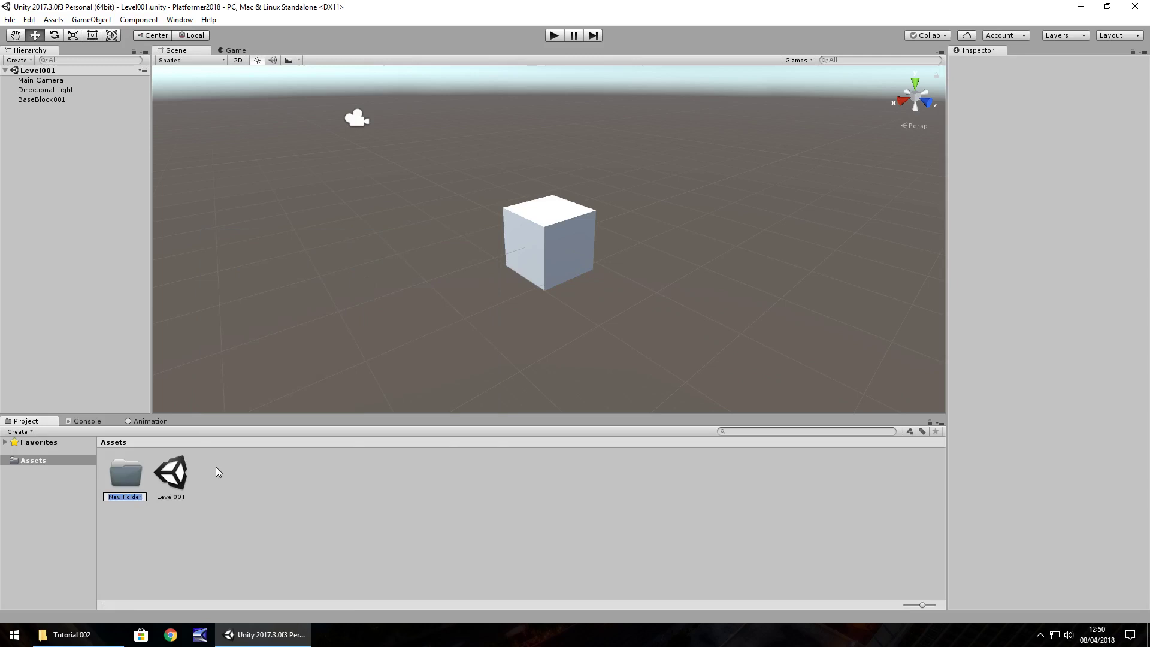
pyautogui.write('Textures')
pyautogui.press('Return')
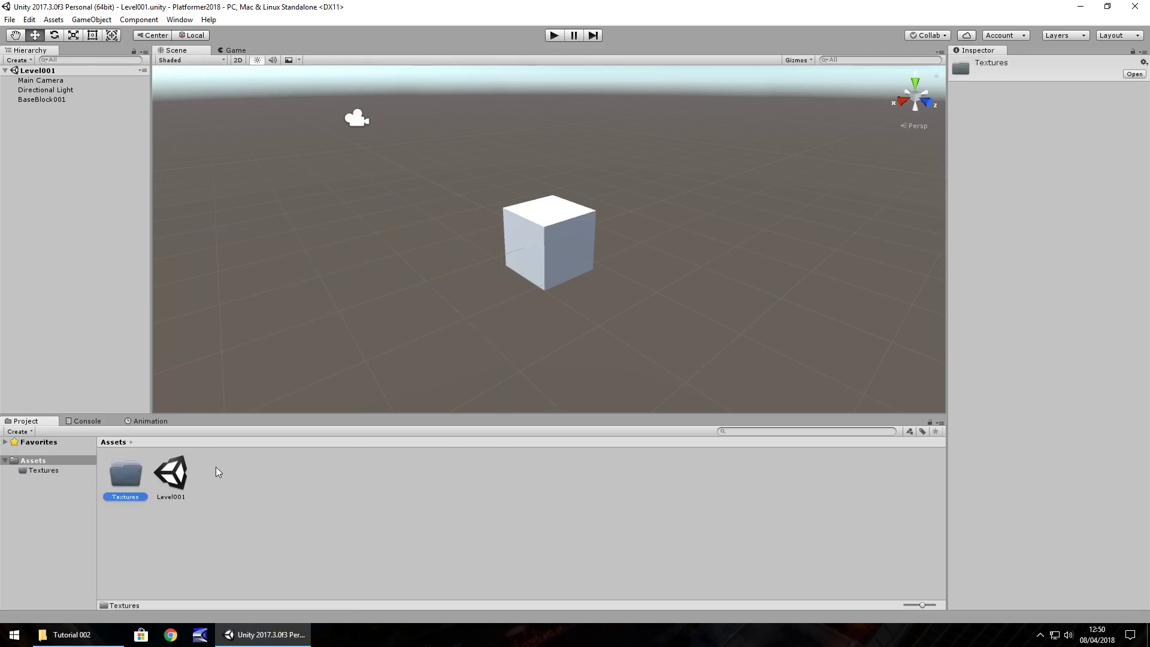
pyautogui.press('Return')
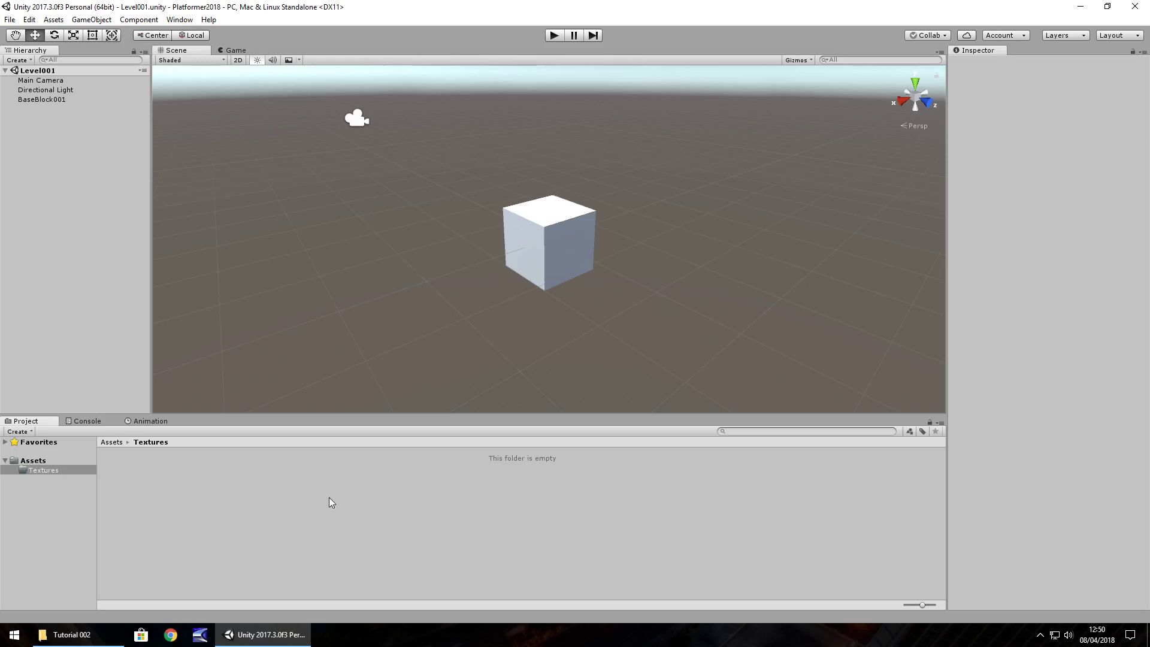
# - Import the Floor001, Floor002, Floor003 and StartFinish images from the Tutorial 002 folder into Textures
pyautogui.click(65, 634)
pyautogui.moveTo(370, 191); pyautogui.dragTo(131, 472)
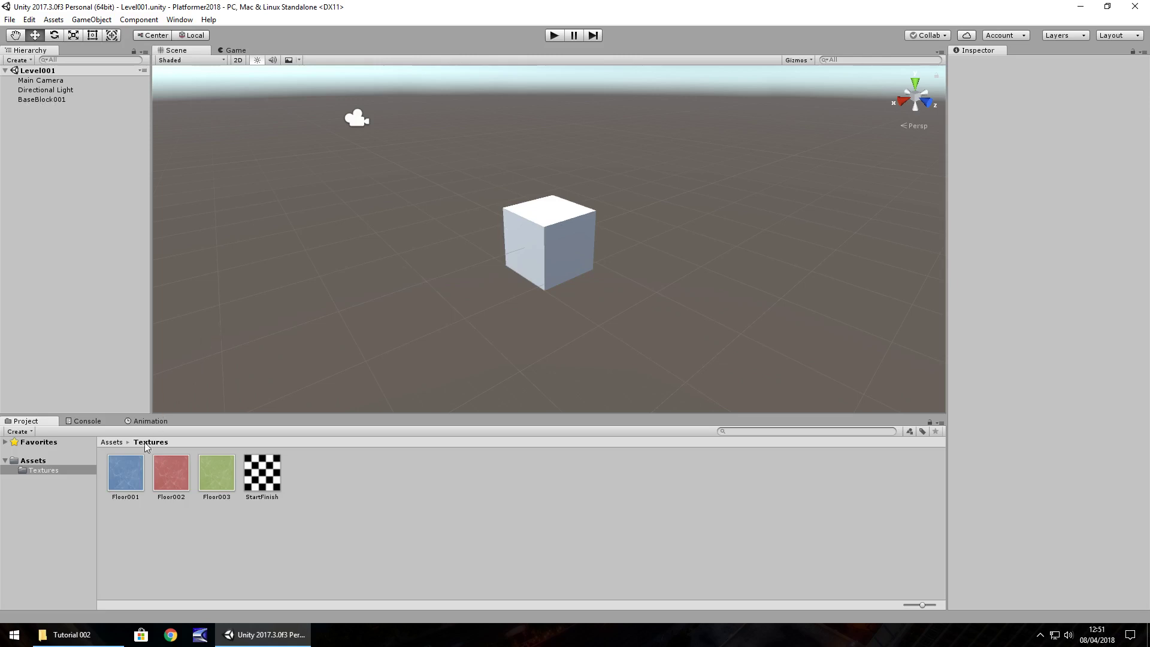
# - Apply the blue Floor001 texture to the BaseBlock001 cube and view the generated Materials folder
pyautogui.click(127, 478)
pyautogui.moveTo(126, 479); pyautogui.dragTo(550, 235)
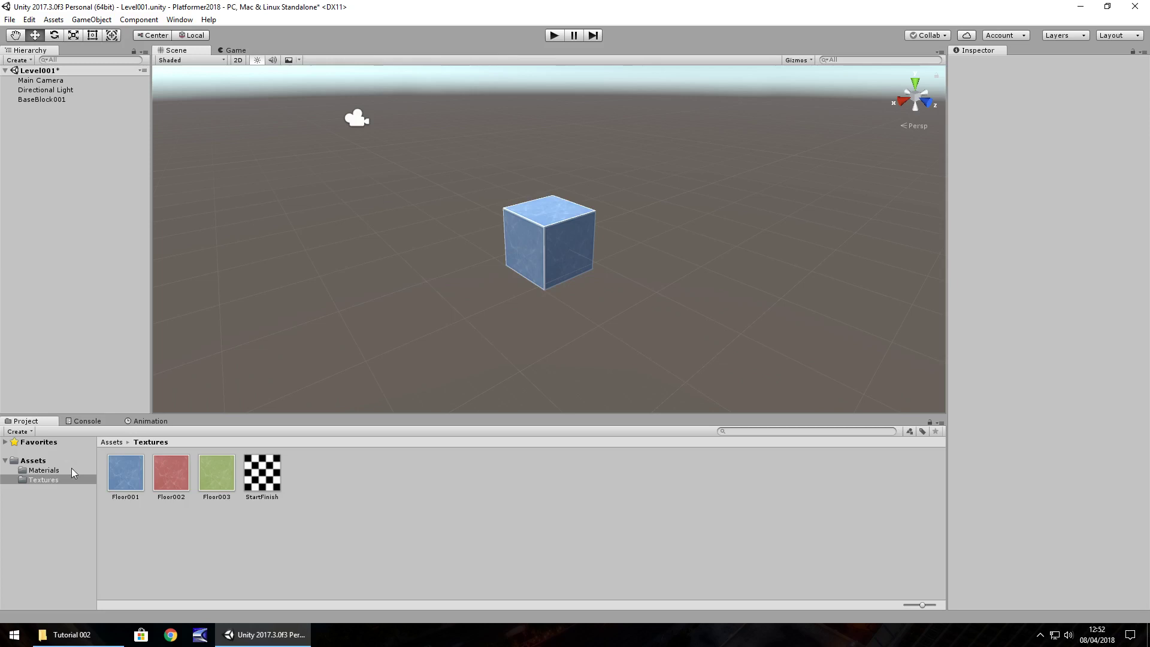
pyautogui.click(53, 470)
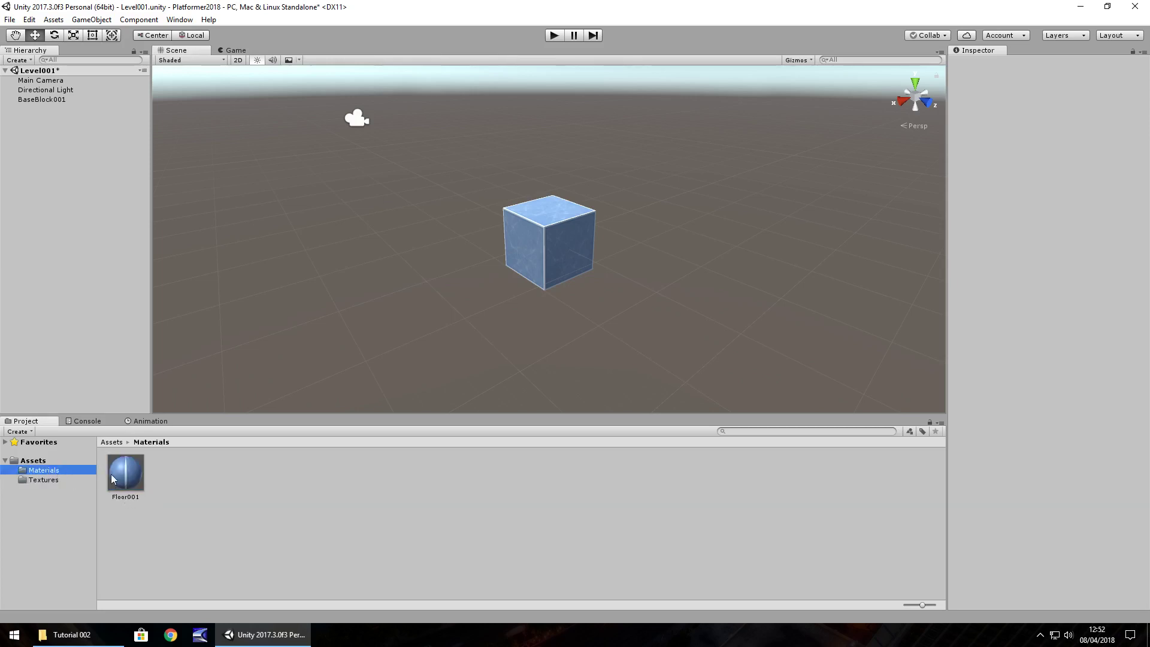
# - Experiment with the Floor001 material's Metallic and Smoothness values, both by dragging the sliders and by typing numbers
pyautogui.click(128, 482)
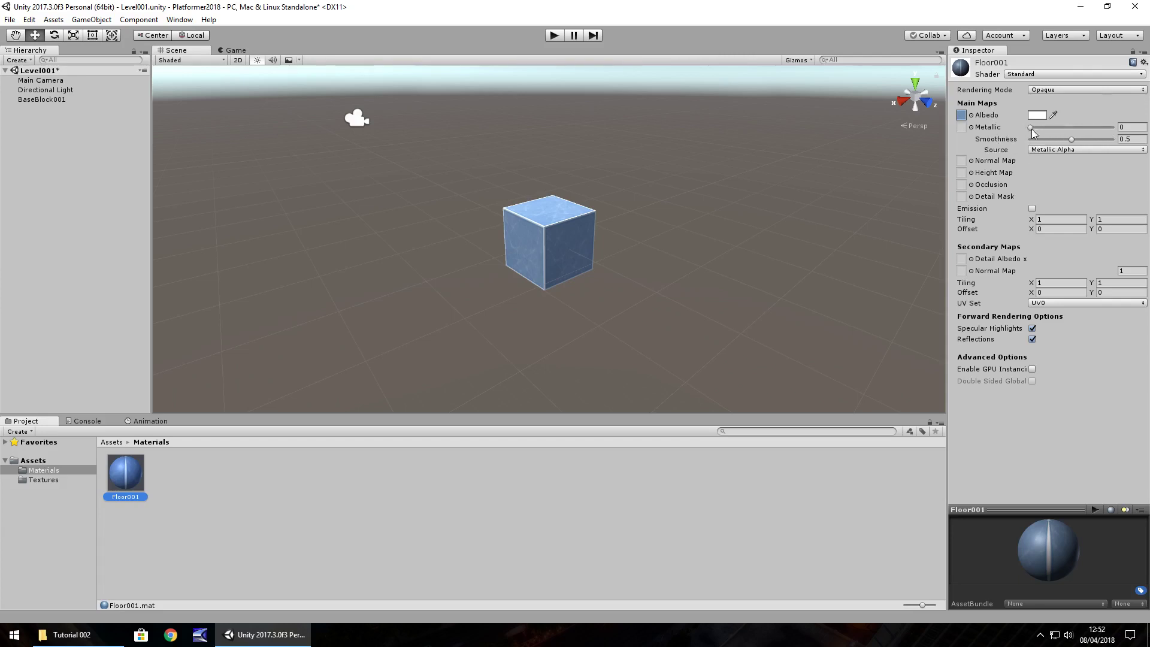
pyautogui.moveTo(1031, 128); pyautogui.dragTo(1123, 139)
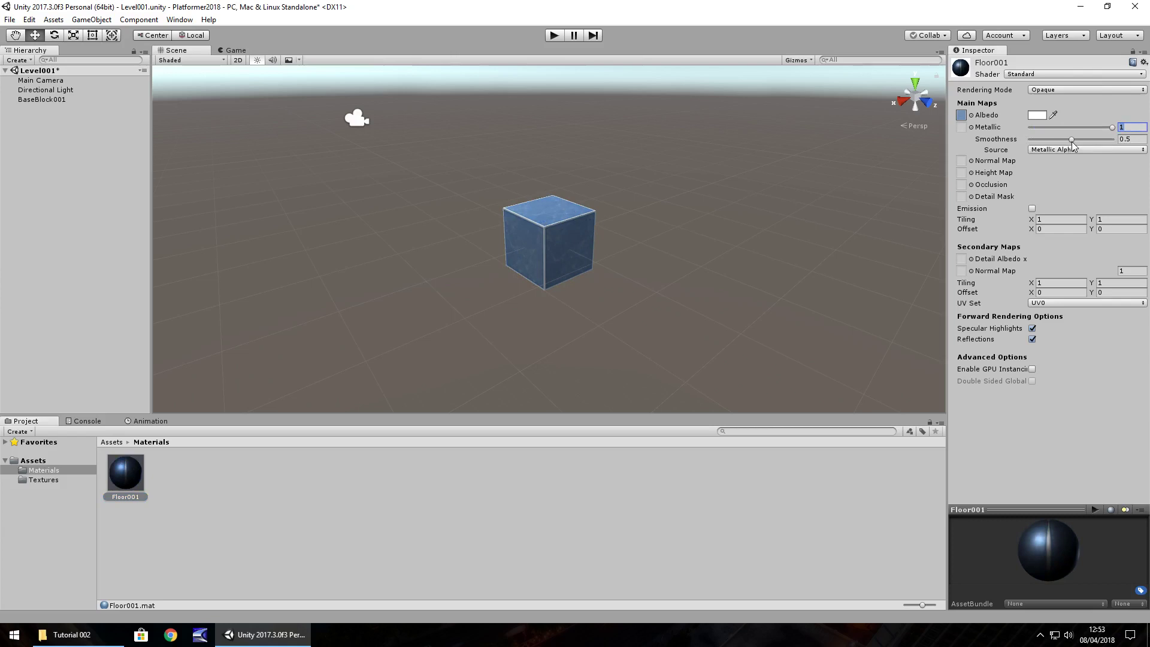
pyautogui.moveTo(1071, 141)
pyautogui.mouseDown()
pyautogui.moveTo(1033, 144)
pyautogui.moveTo(1084, 145)
pyautogui.moveTo(1054, 147)
pyautogui.moveTo(1078, 148)
pyautogui.moveTo(1071, 141)
pyautogui.mouseUp()
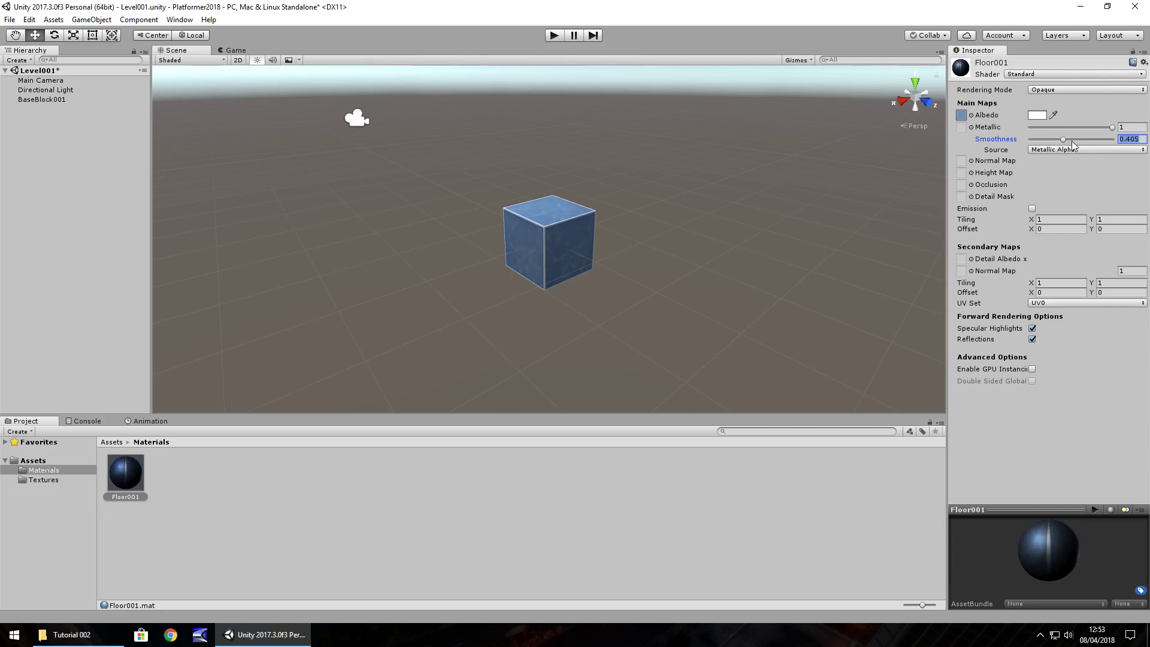
pyautogui.write('0.23')
pyautogui.write('0.135')
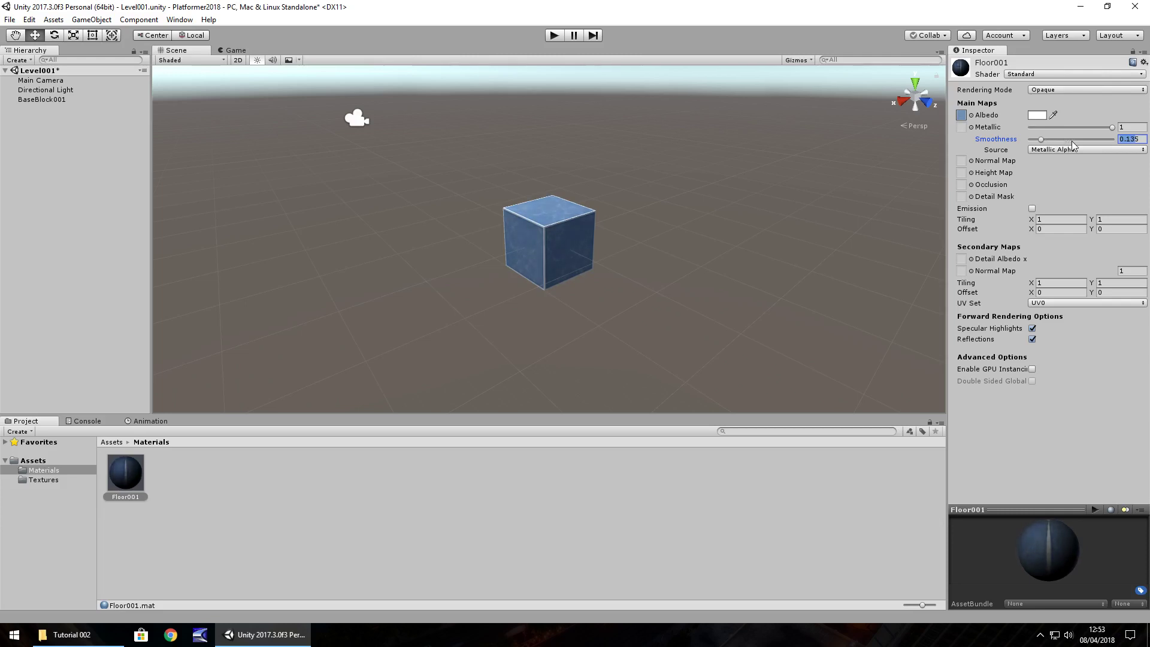
pyautogui.write('0.675')
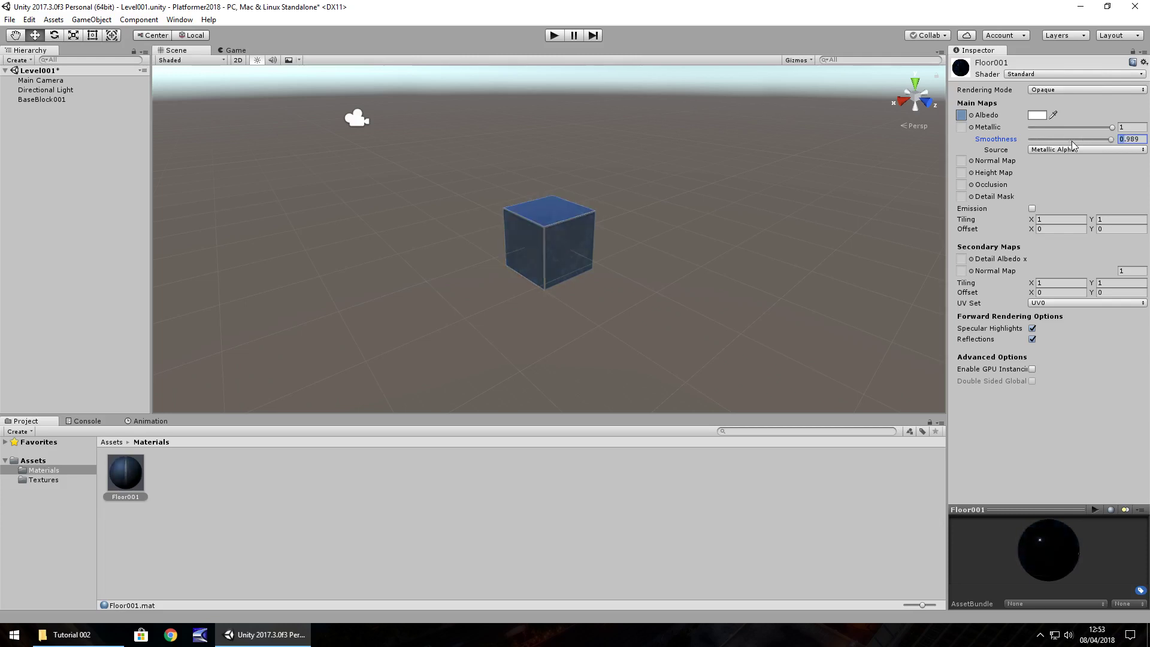
pyautogui.write('0.5')
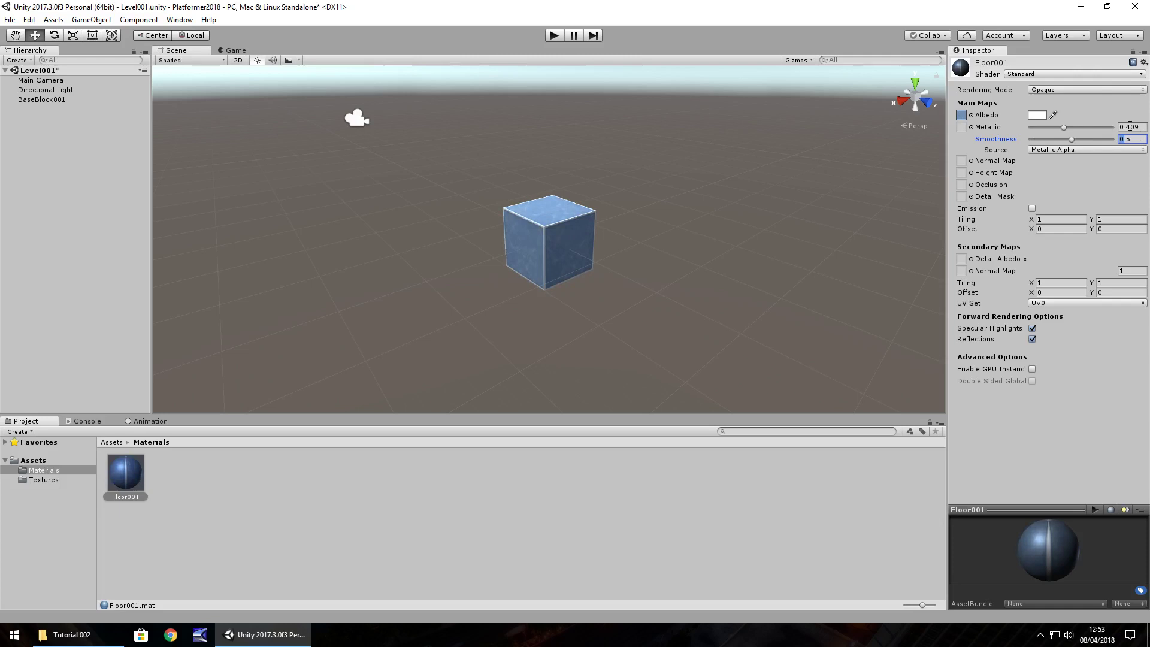
pyautogui.moveTo(1137, 129); pyautogui.dragTo(1135, 130)
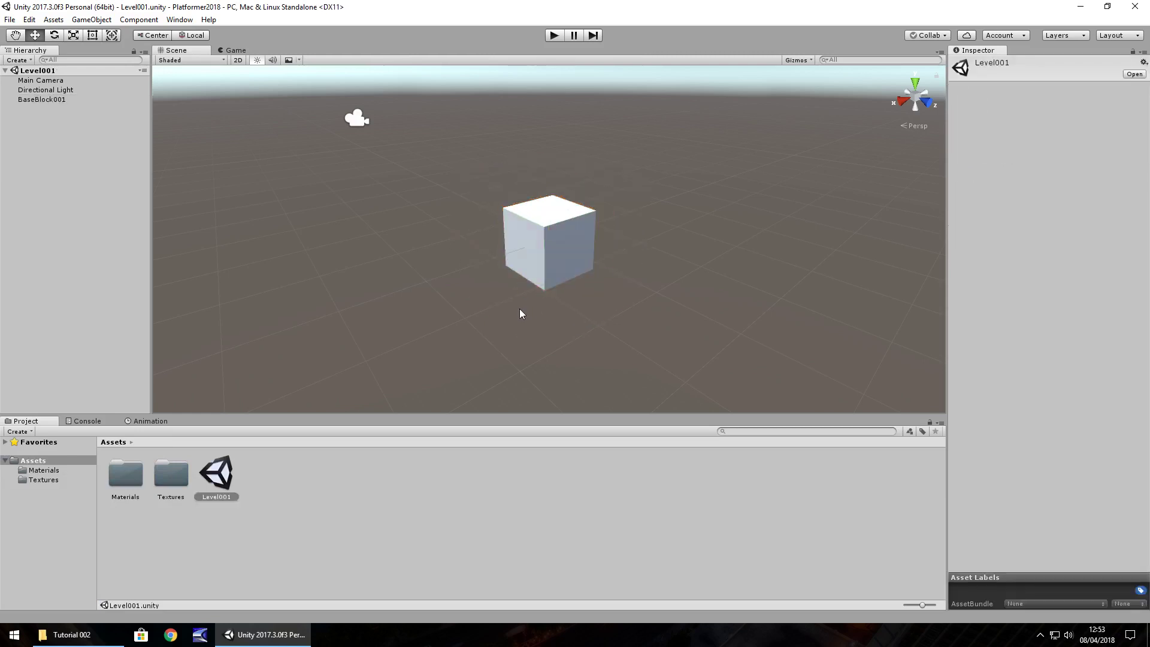
# - Restore the blue Floor001 texture on the cube and inspect its material, keeping the Standard shader
pyautogui.click(520, 310)
pyautogui.hotkey('ctrl', 'z')
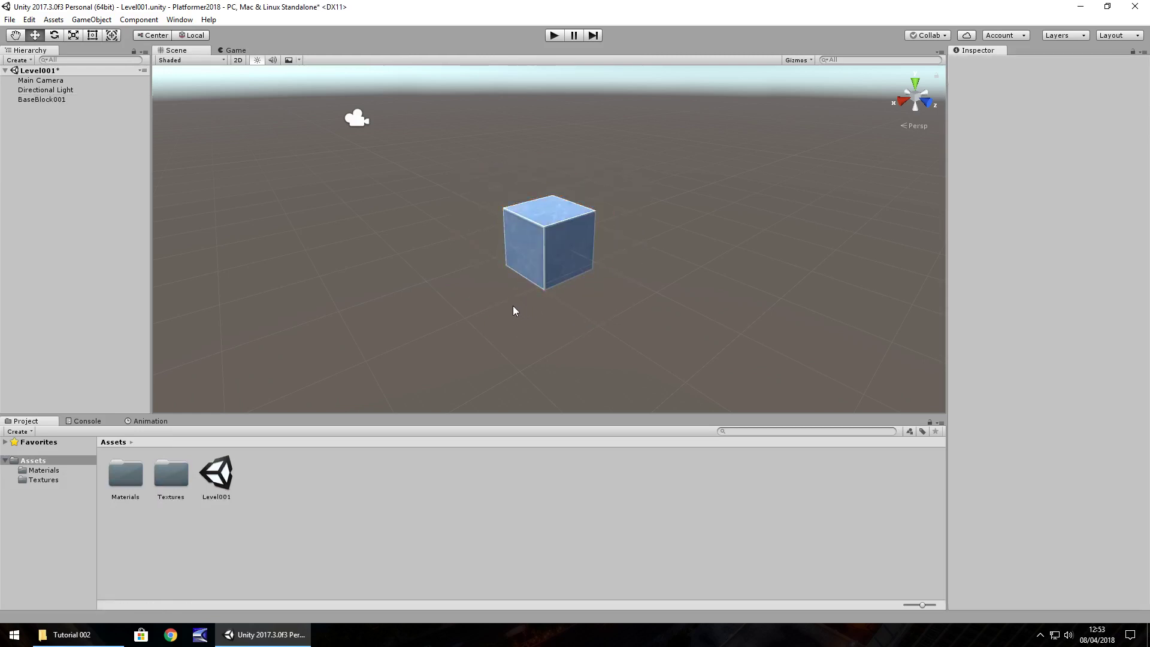
pyautogui.doubleClick(122, 477)
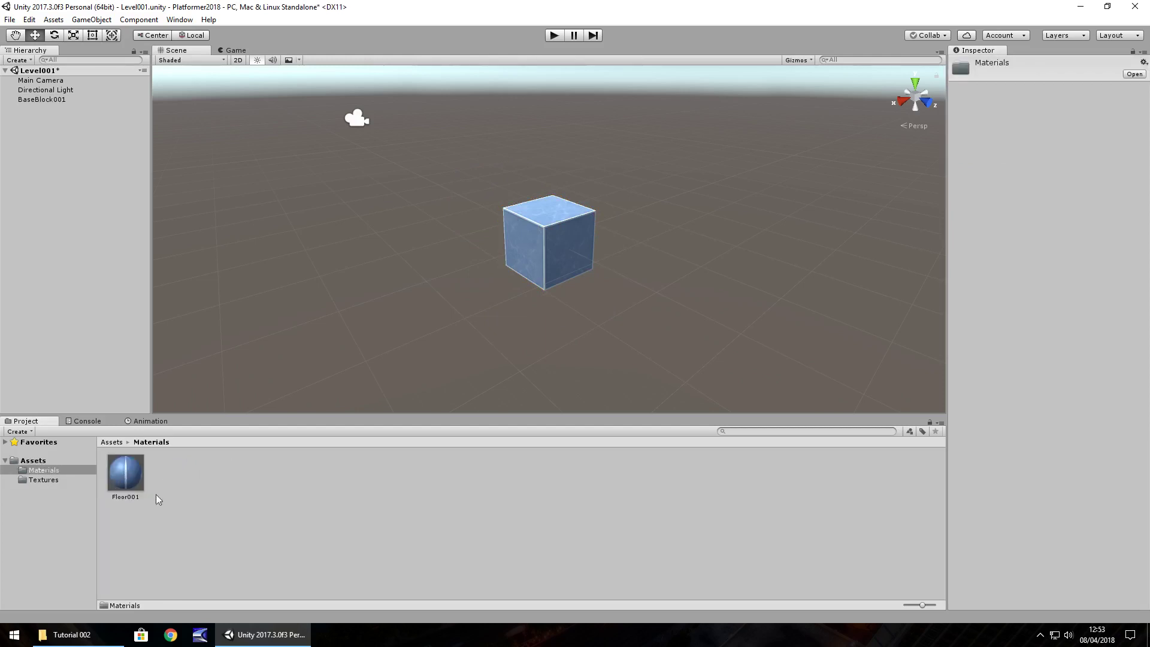
pyautogui.click(135, 470)
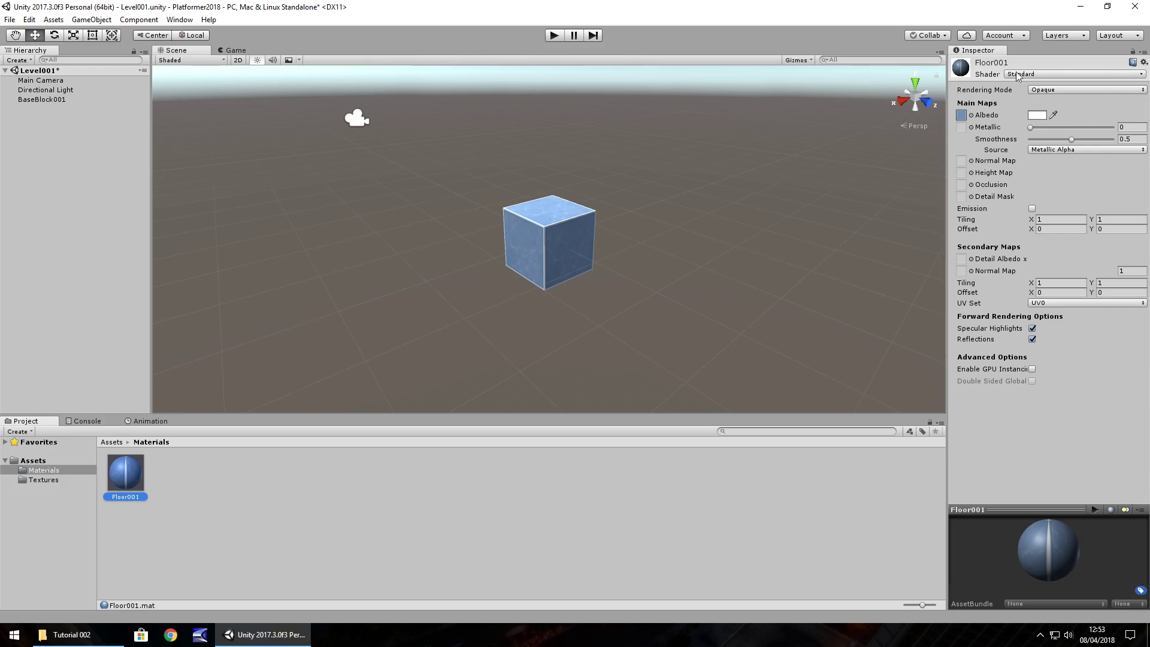
pyautogui.click(1040, 74)
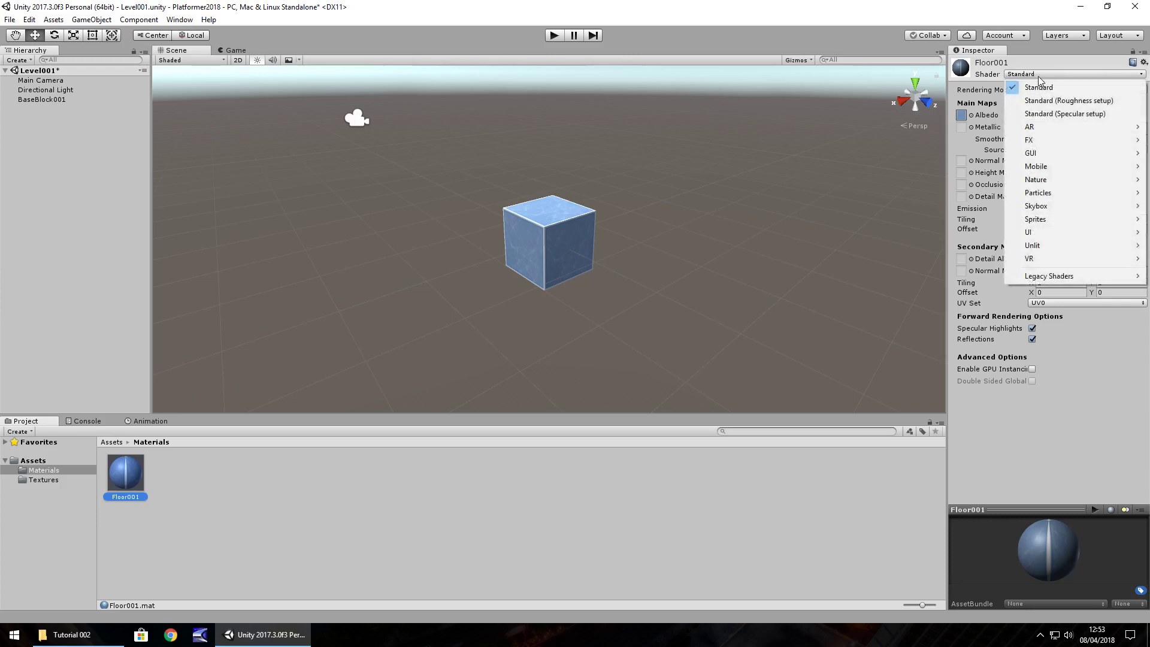
pyautogui.click(1072, 392)
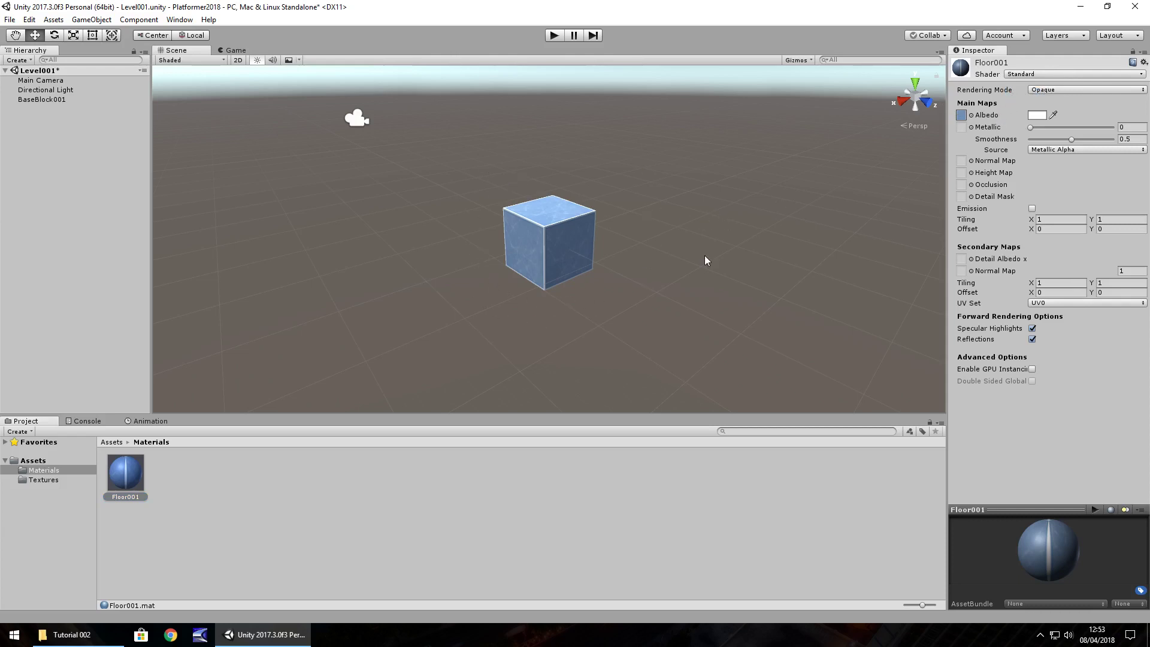
pyautogui.click(1039, 118)
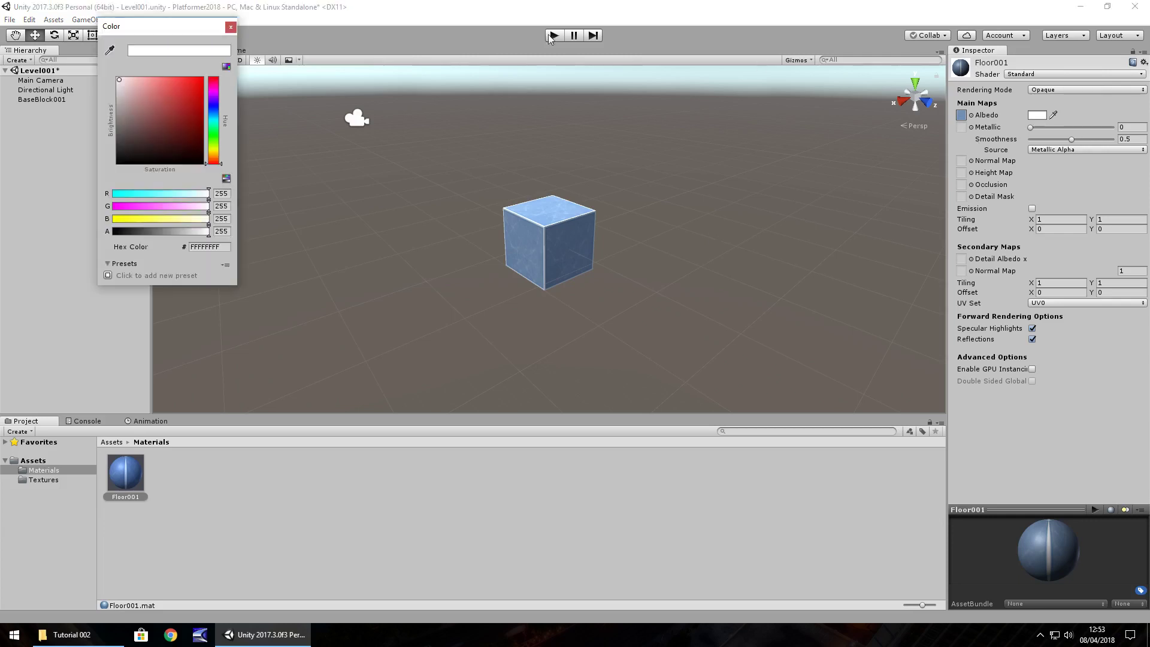
pyautogui.click(159, 105)
pyautogui.moveTo(160, 104); pyautogui.dragTo(217, 70)
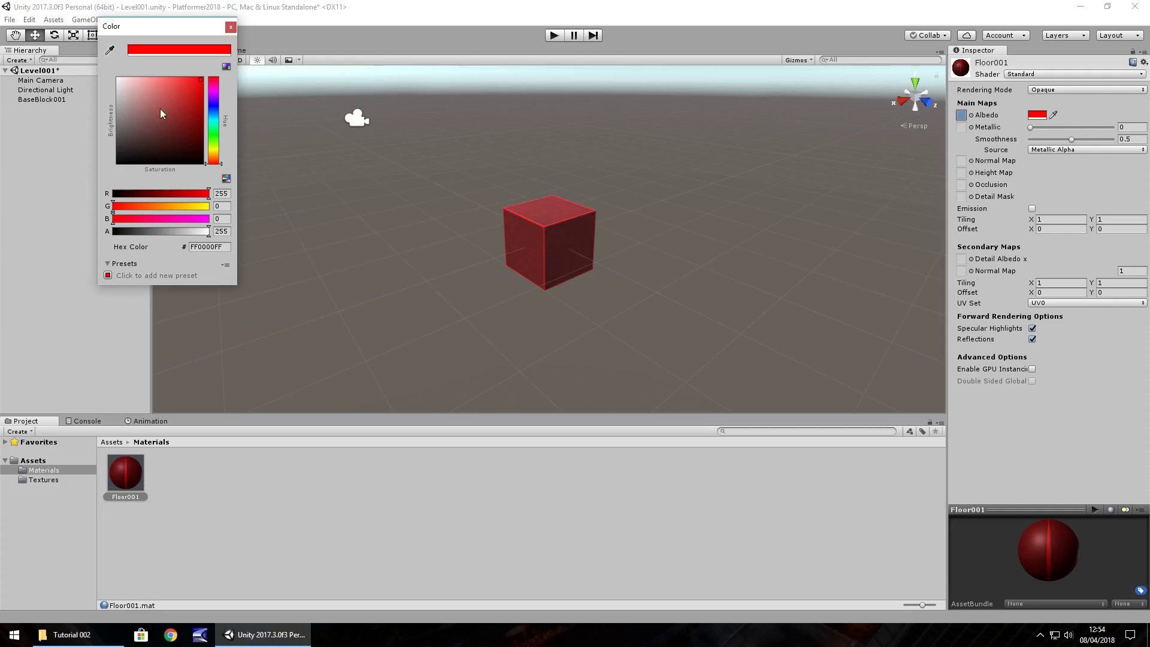
pyautogui.moveTo(160, 109); pyautogui.dragTo(110, 67)
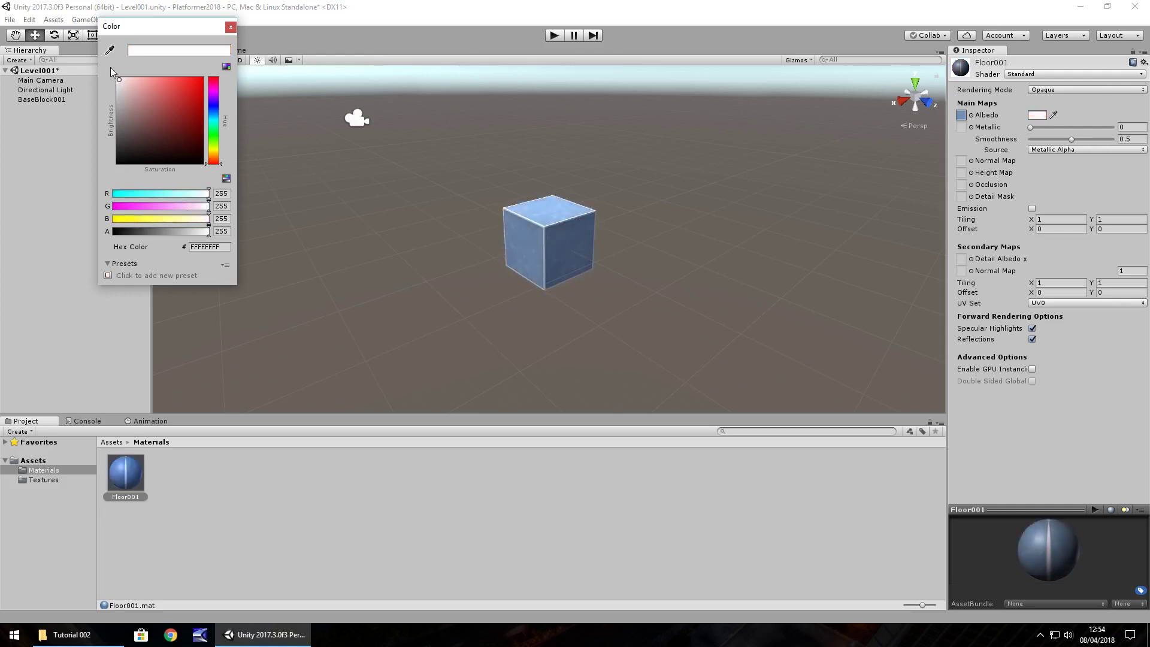
pyautogui.click(231, 27)
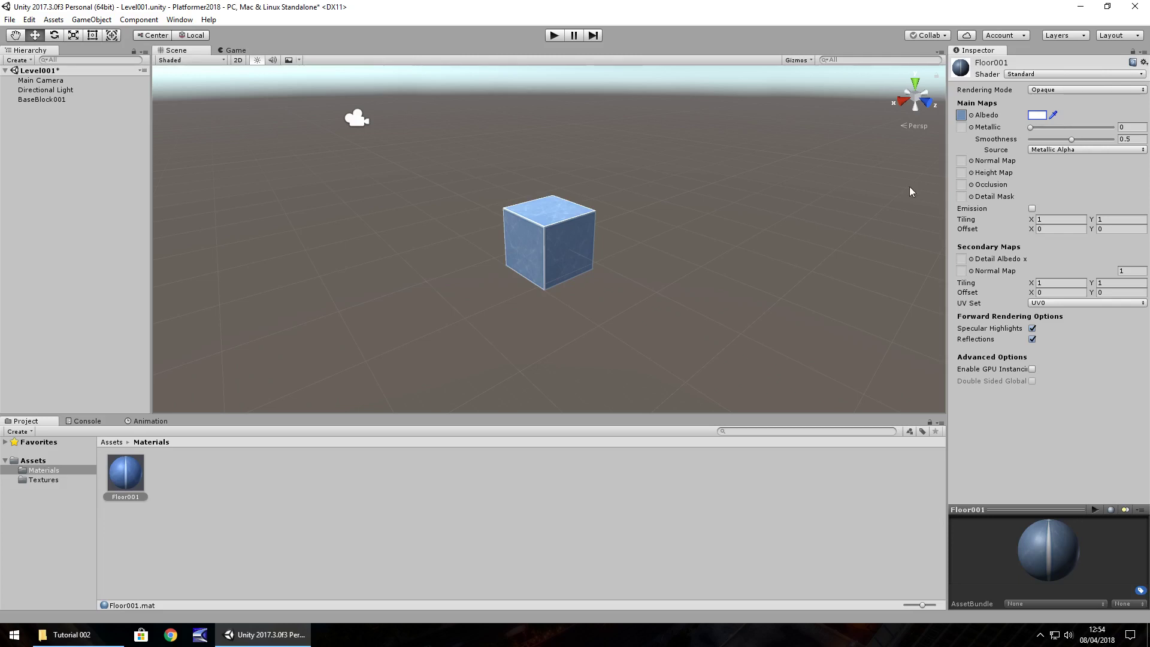
# - Duplicate the Floor001 texture and rename the copy Floor001_N
pyautogui.click(37, 479)
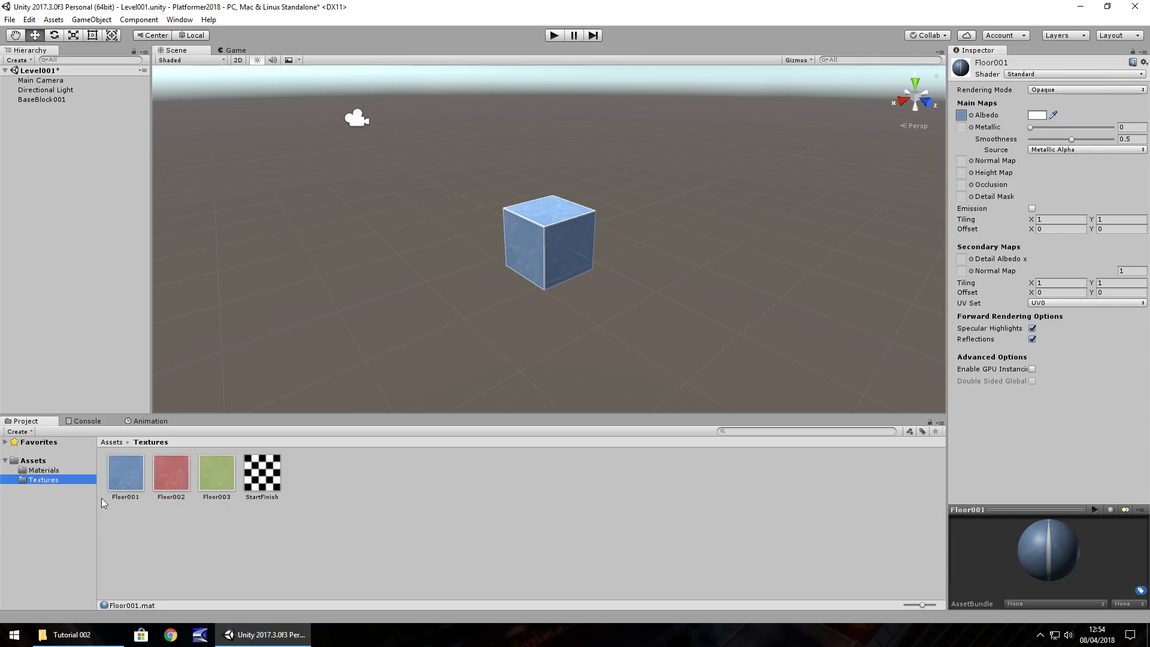
pyautogui.click(126, 479)
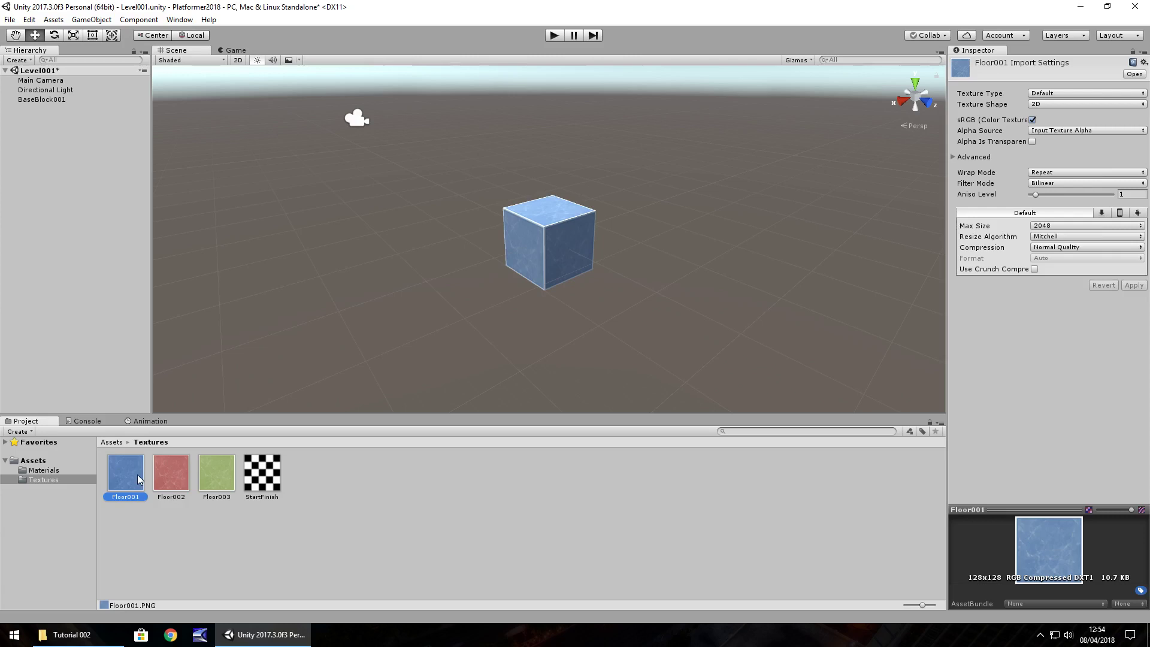
pyautogui.hotkey('ctrl', 'd')
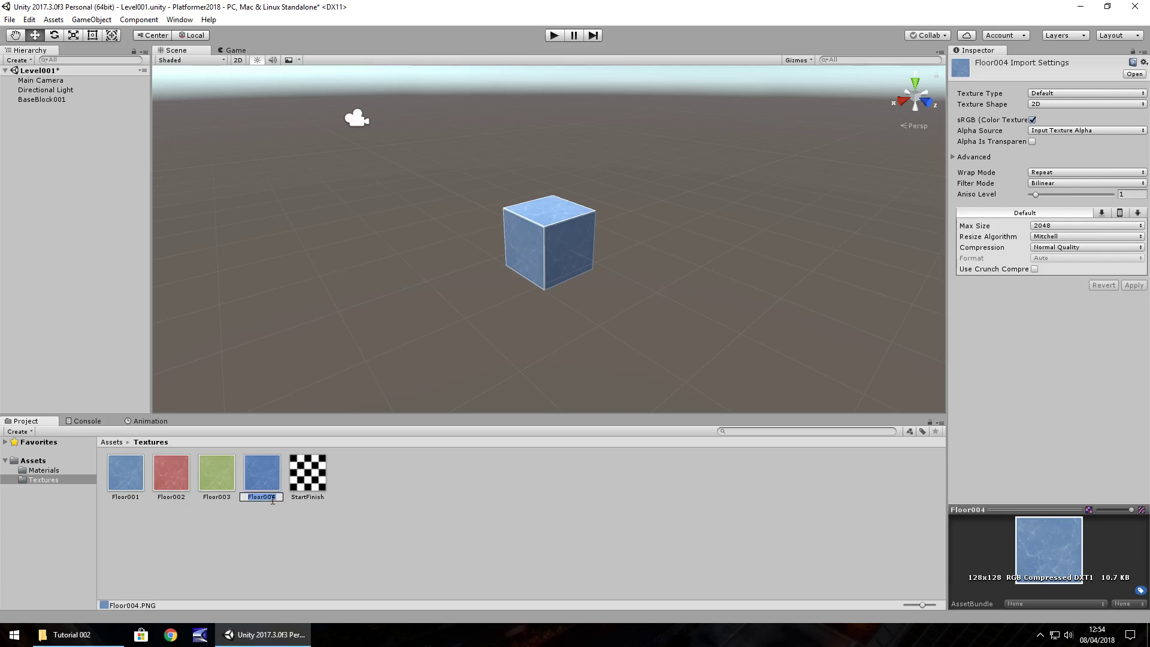
pyautogui.click(275, 498)
pyautogui.press('BackSpace')
pyautogui.write('1_N')
pyautogui.press('Return')
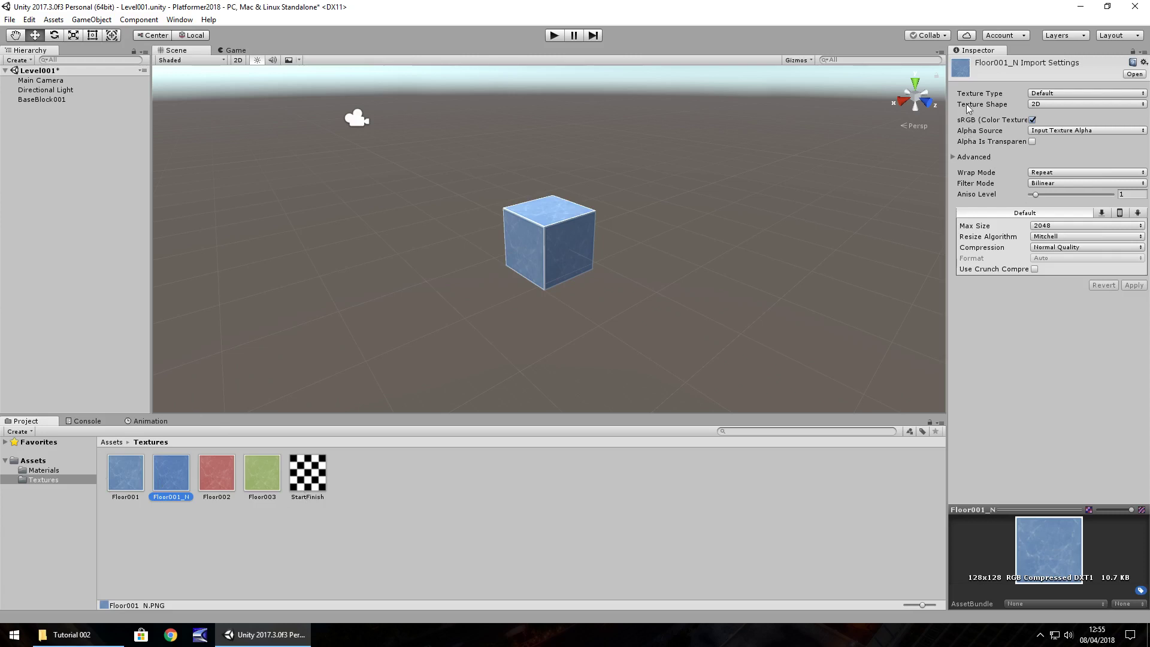
# - Set Floor001_N's Texture Type to Normal map and apply the change
pyautogui.click(1074, 94)
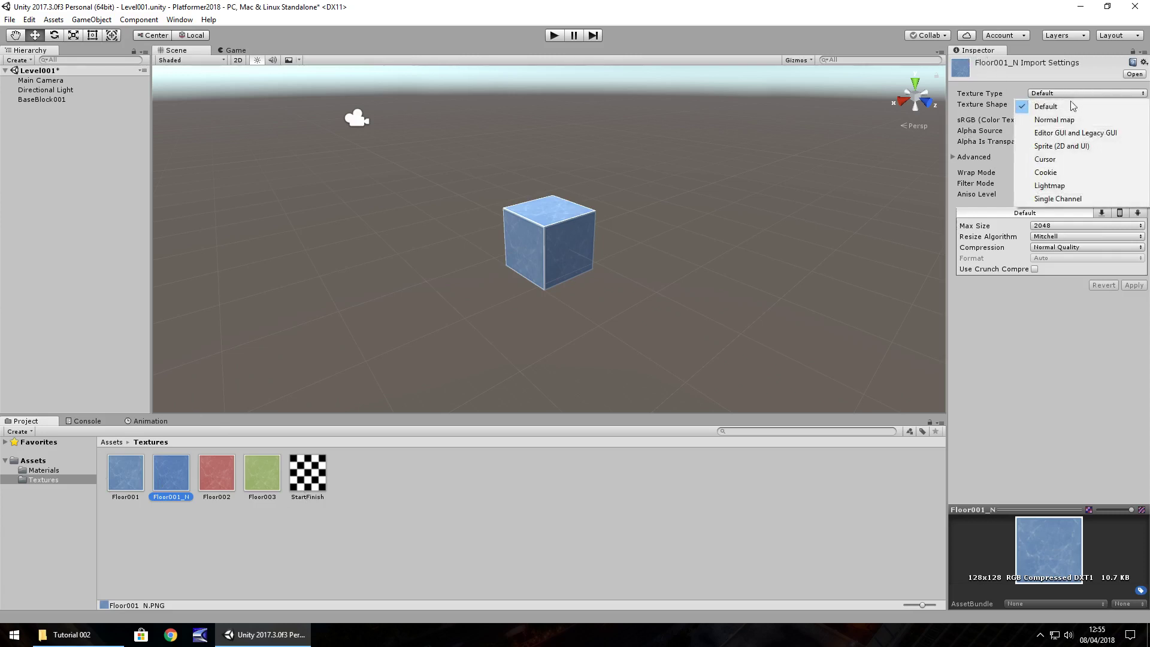
pyautogui.click(1069, 120)
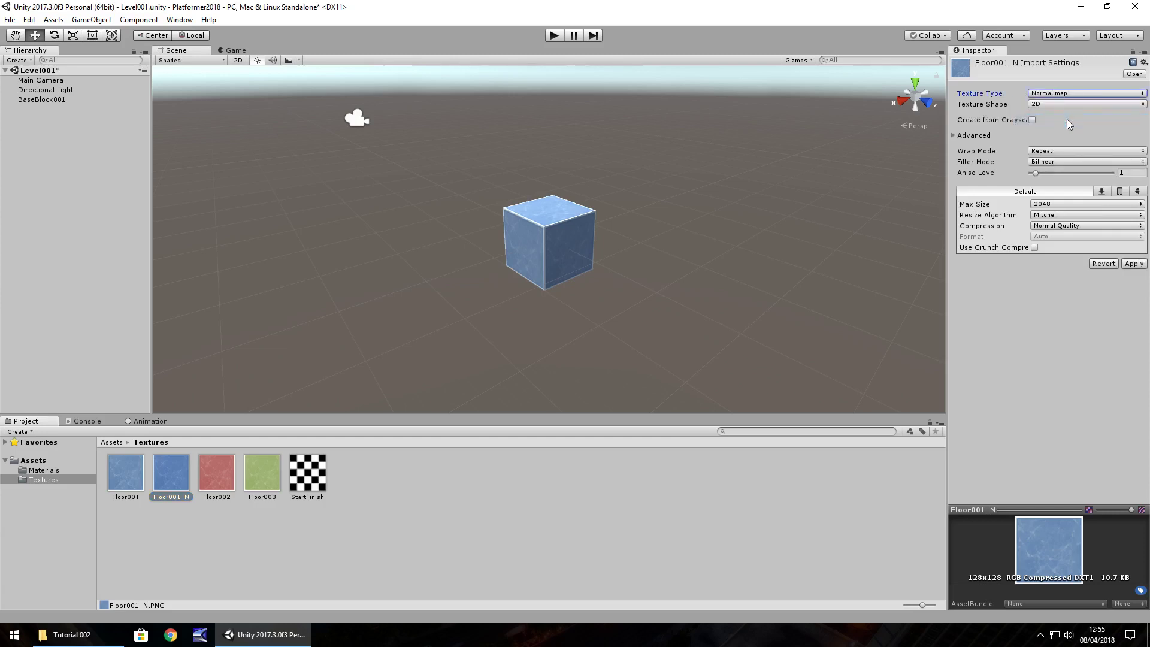
pyautogui.click(1134, 264)
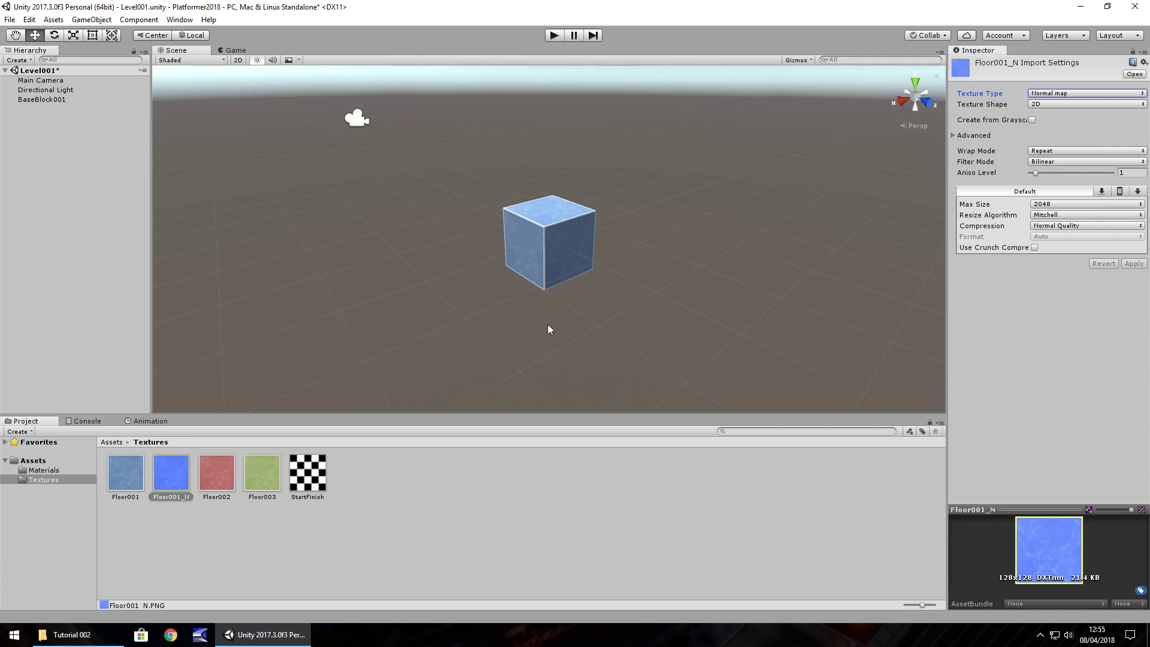
# - Assign Floor001_N to the Floor001 material's Normal Map slot
pyautogui.click(42, 472)
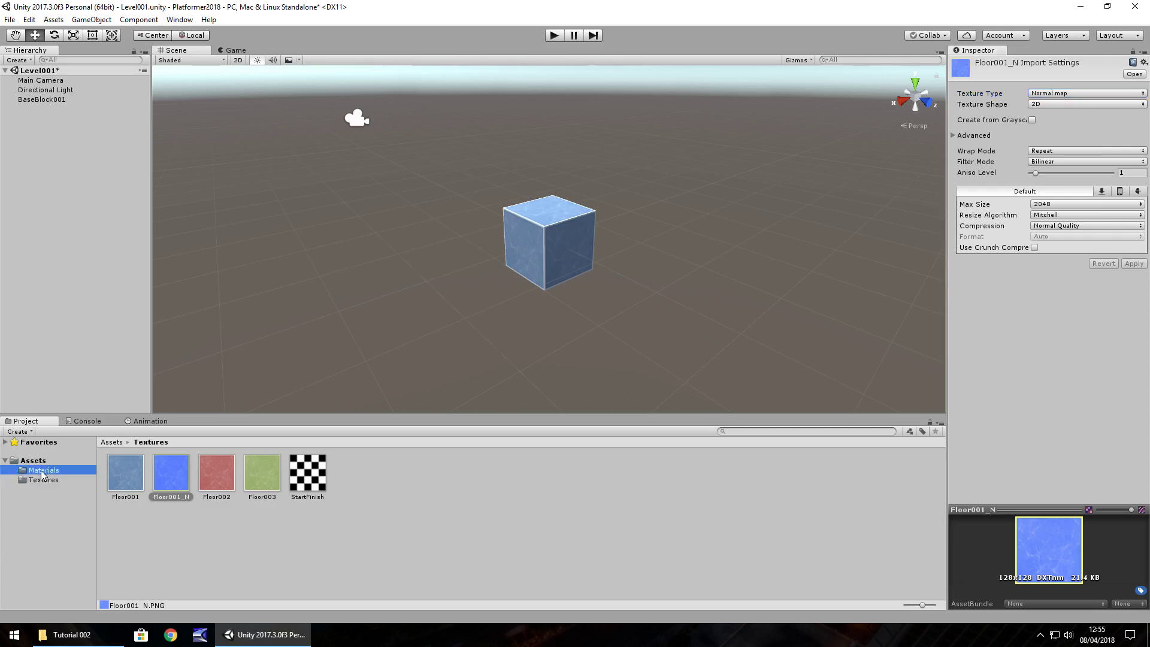
pyautogui.click(128, 475)
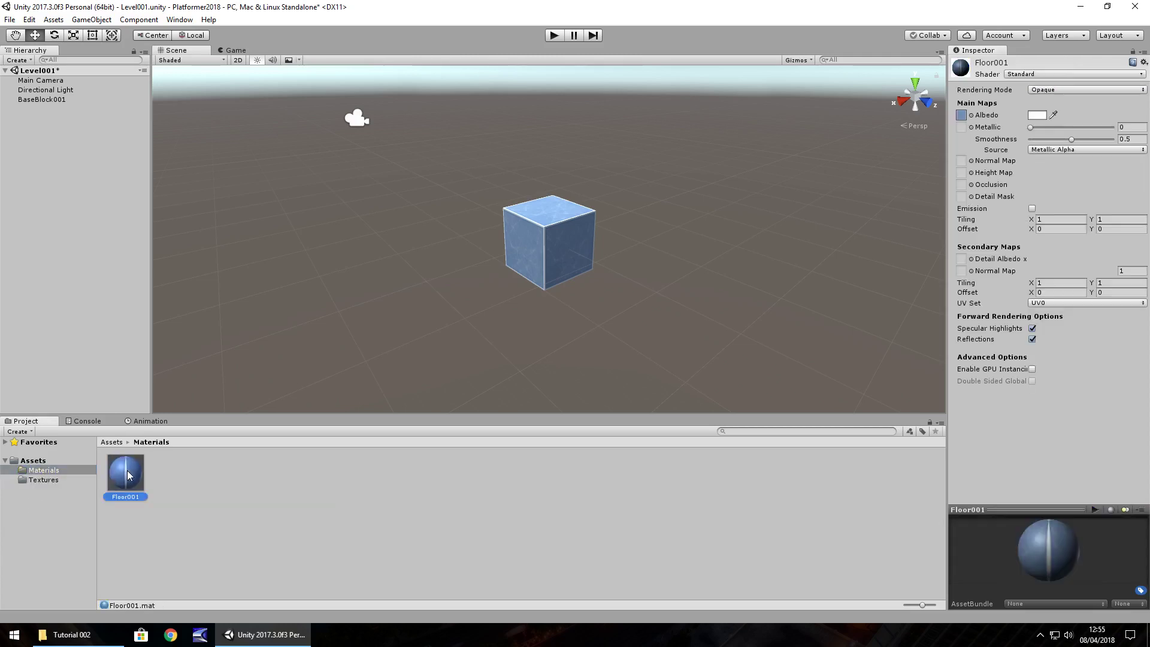
pyautogui.click(42, 481)
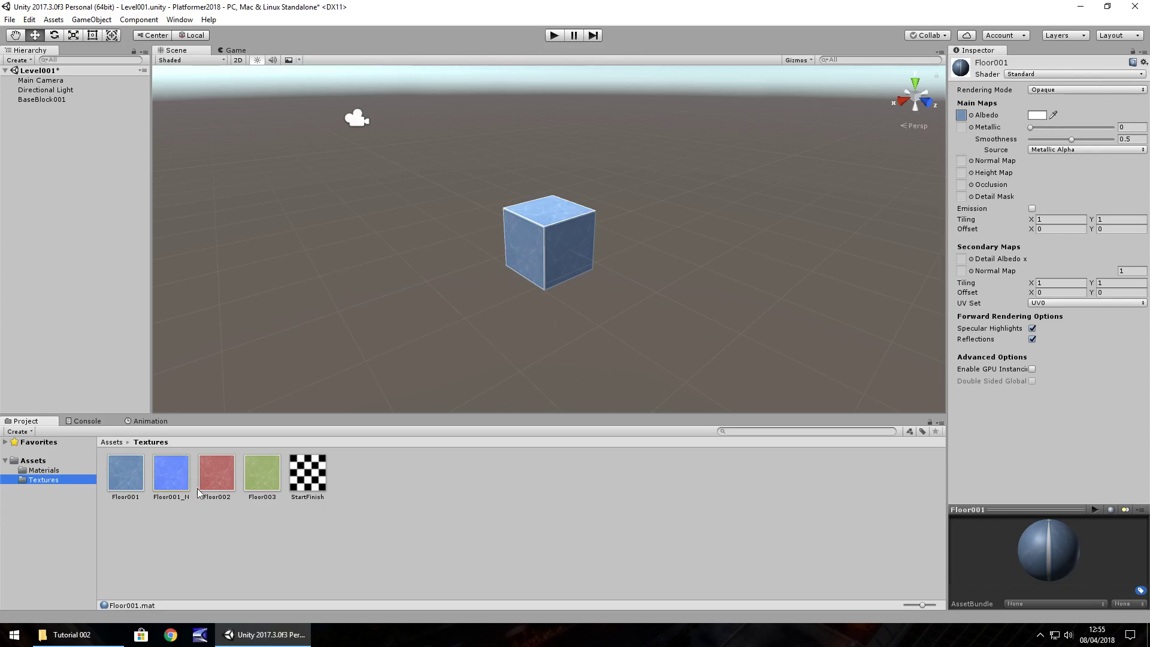
pyautogui.moveTo(174, 483)
pyautogui.mouseDown()
pyautogui.moveTo(808, 276)
pyautogui.moveTo(961, 164)
pyautogui.mouseUp()
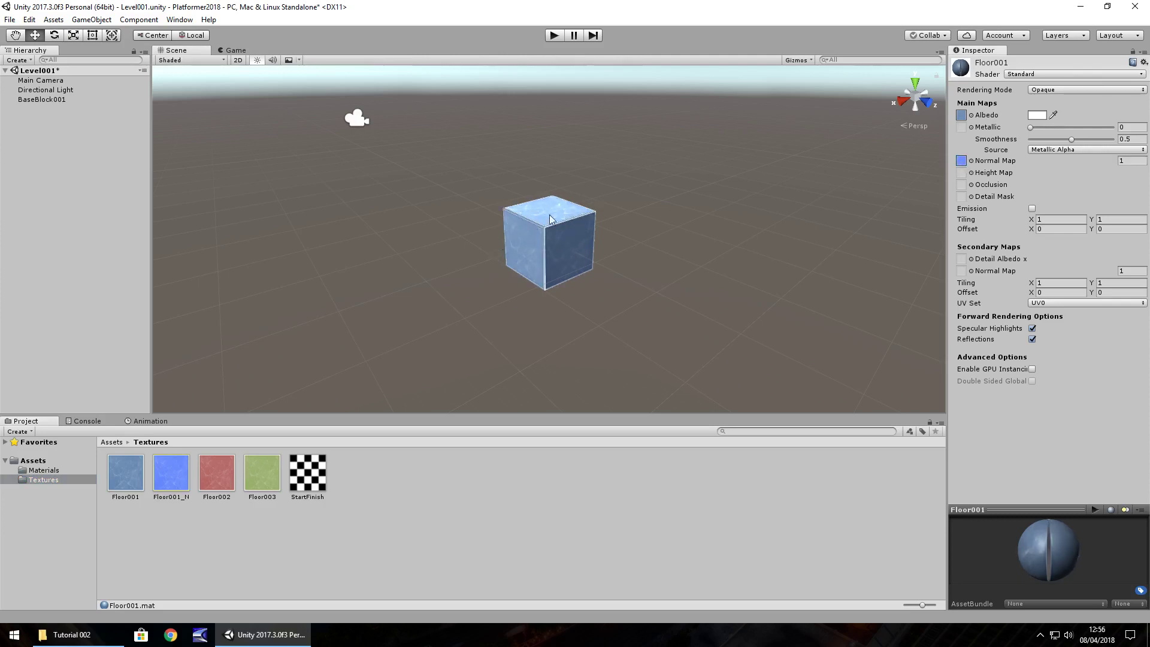
# - Test an exaggerated normal map strength on the cube, then set it back to 1
pyautogui.scroll(4, 543, 249)
pyautogui.keyDown('alt'); pyautogui.moveTo(555, 222); pyautogui.dragTo(544, 263); pyautogui.keyUp('alt')
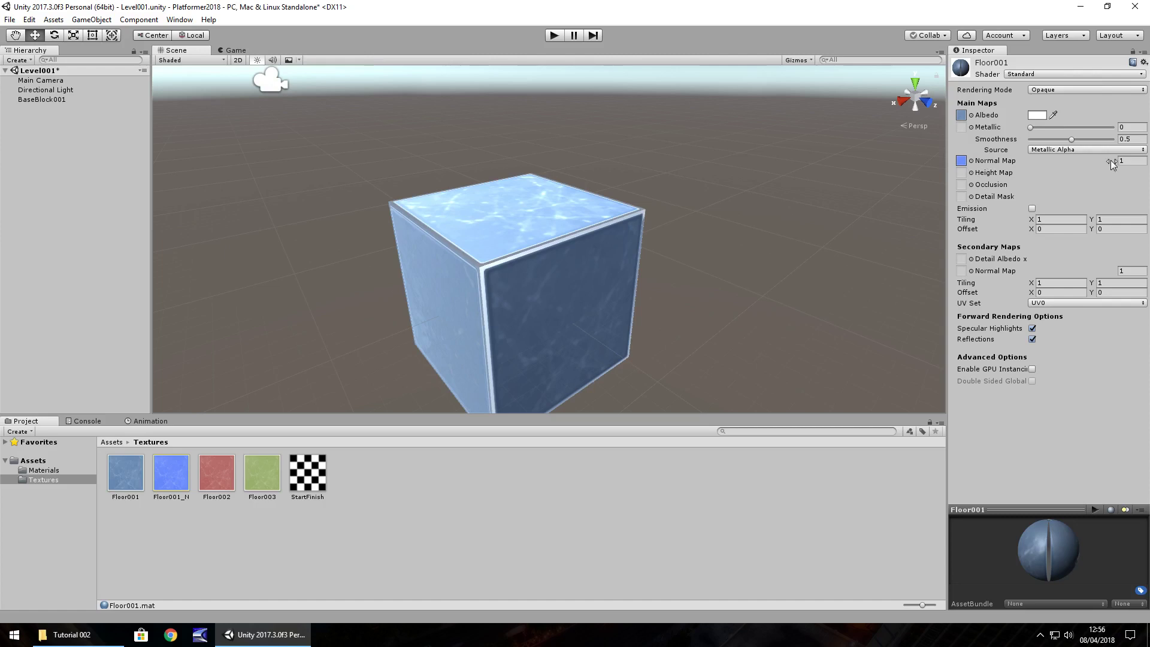
pyautogui.moveTo(1104, 165)
pyautogui.mouseDown()
pyautogui.moveTo(18, 175)
pyautogui.moveTo(82, 173)
pyautogui.moveTo(52, 175)
pyautogui.mouseUp()
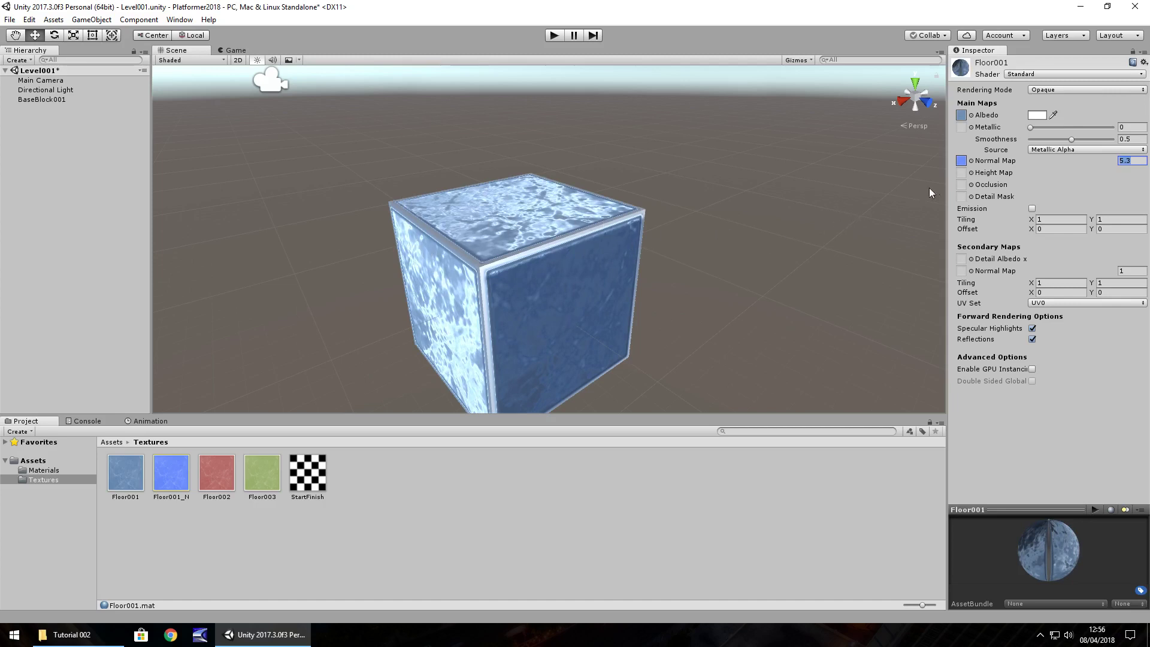
pyautogui.write('1')
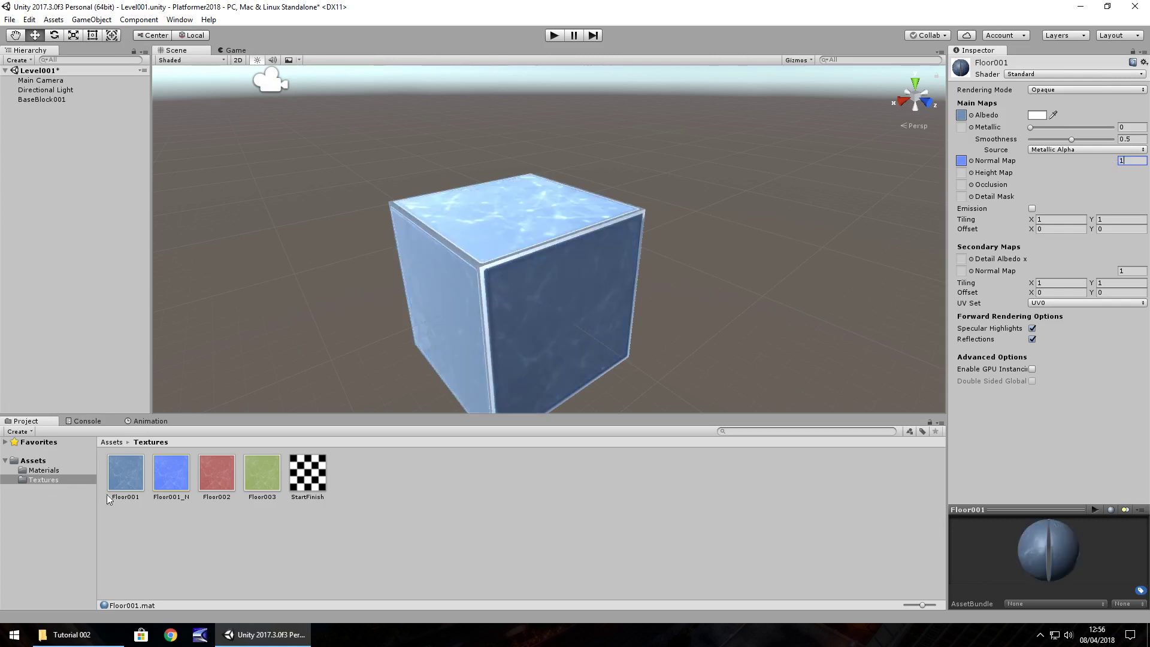
# - Enable Create from Grayscale on Floor001_N and apply the import settings
pyautogui.click(168, 470)
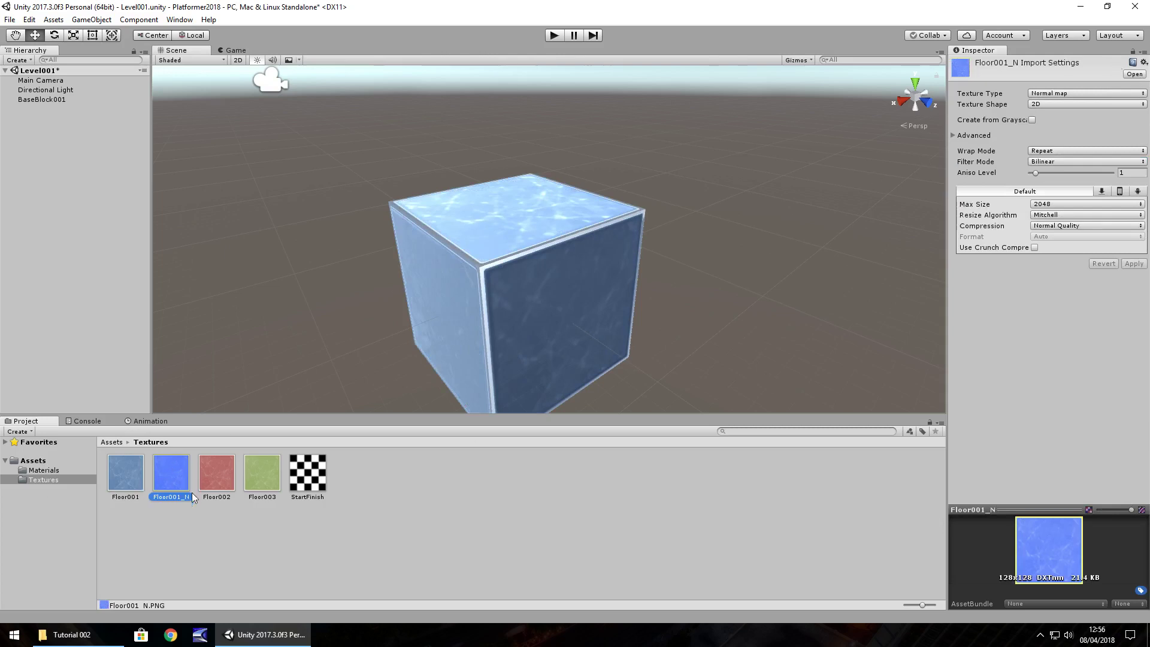
pyautogui.click(1032, 119)
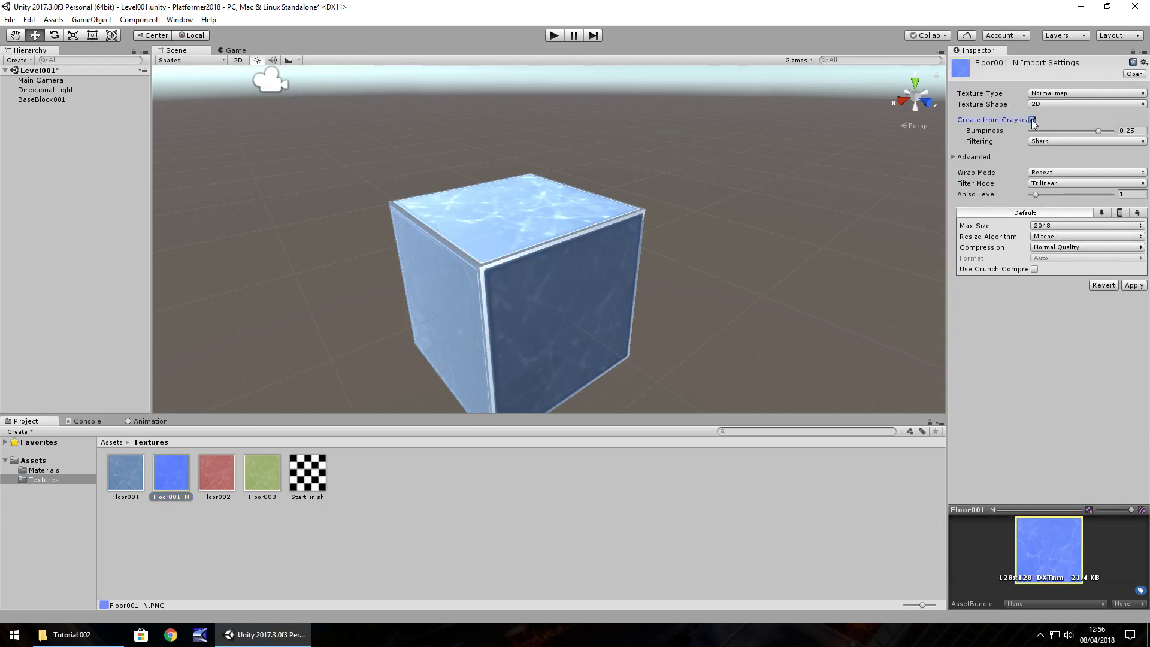
pyautogui.click(1133, 285)
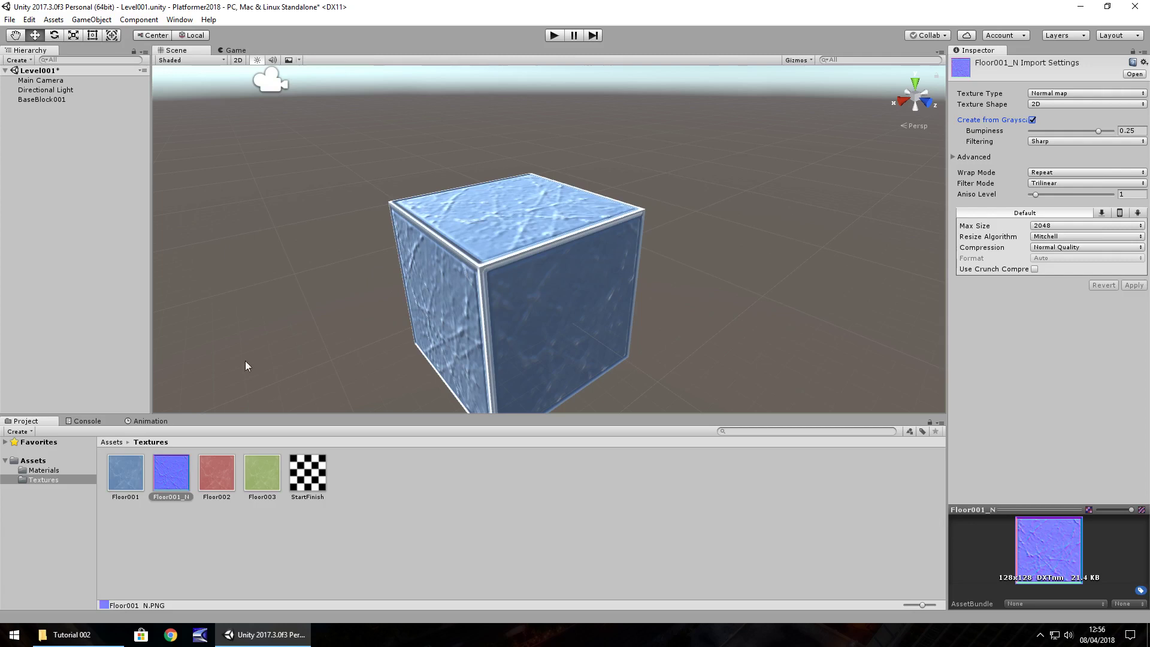
# - Raise the Floor001 material's normal map strength to 9.01
pyautogui.click(51, 471)
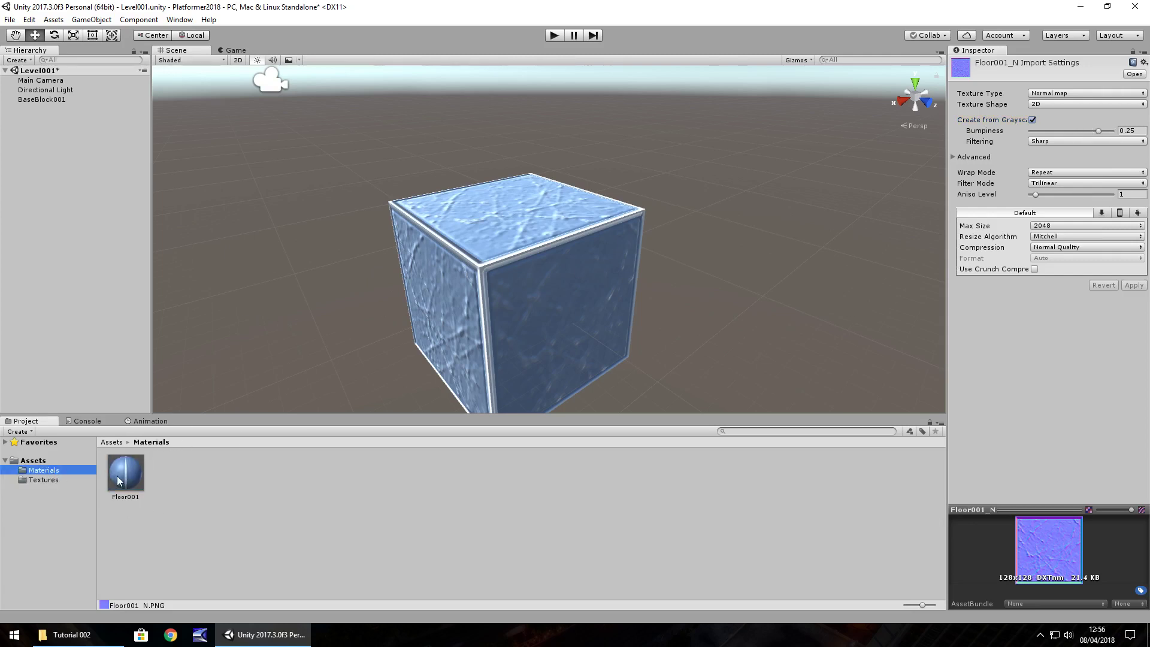
pyautogui.click(119, 481)
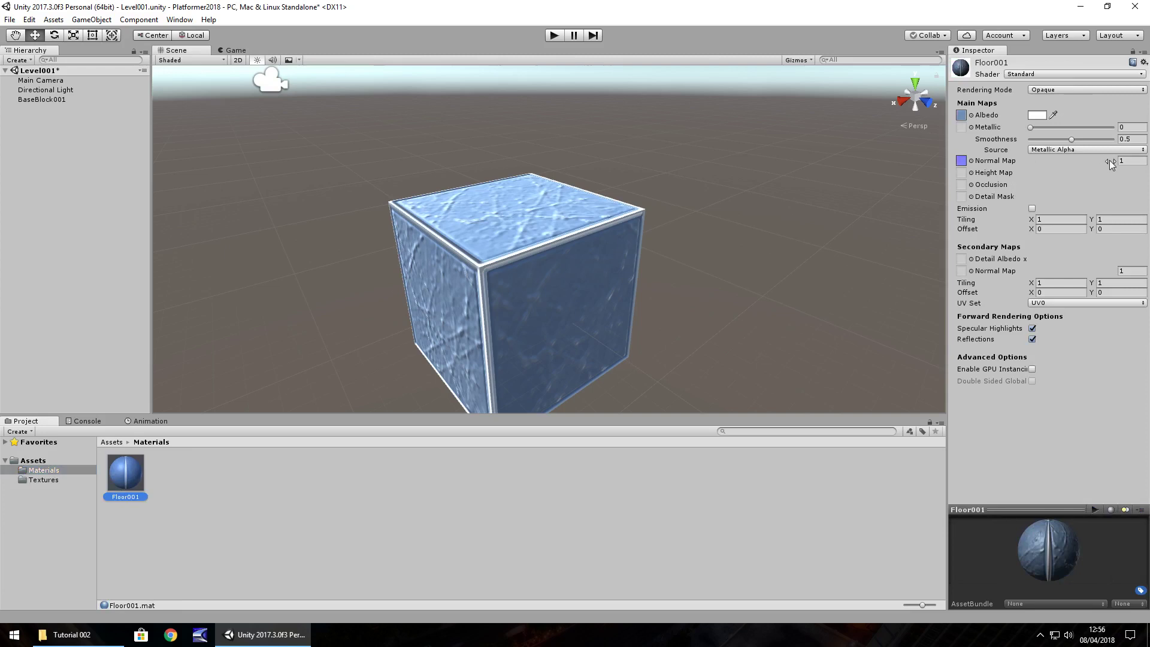
pyautogui.moveTo(1111, 164); pyautogui.dragTo(131, 158)
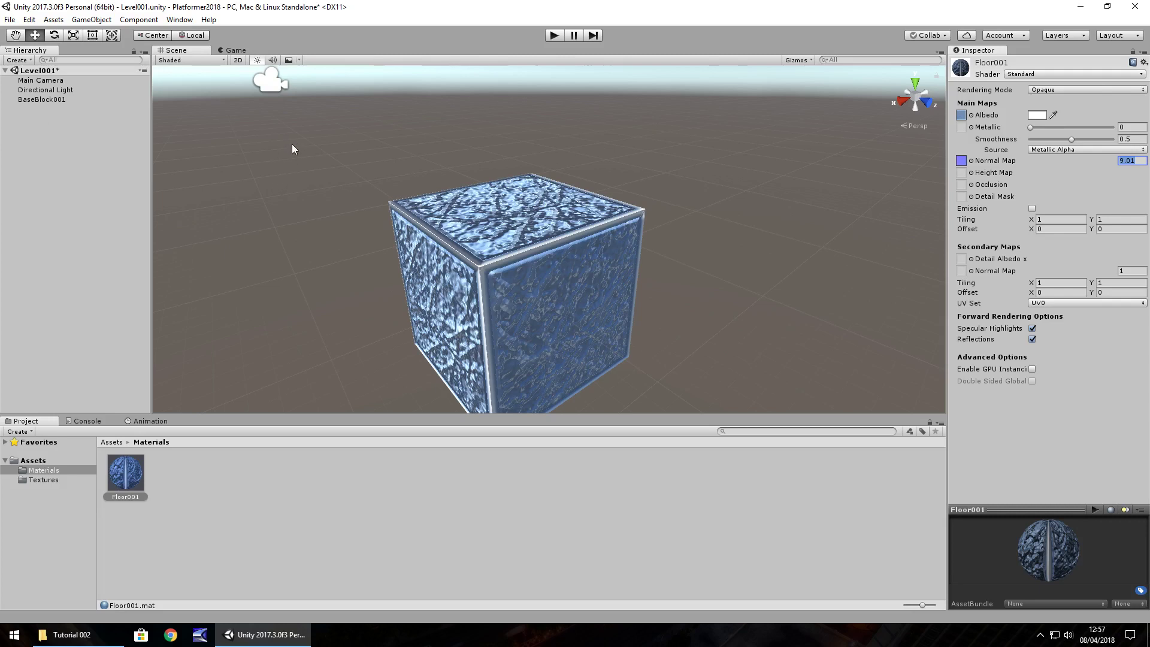
# - Select BaseBlock001, then pan and orbit the Scene view to look down on the cube
pyautogui.click(525, 226)
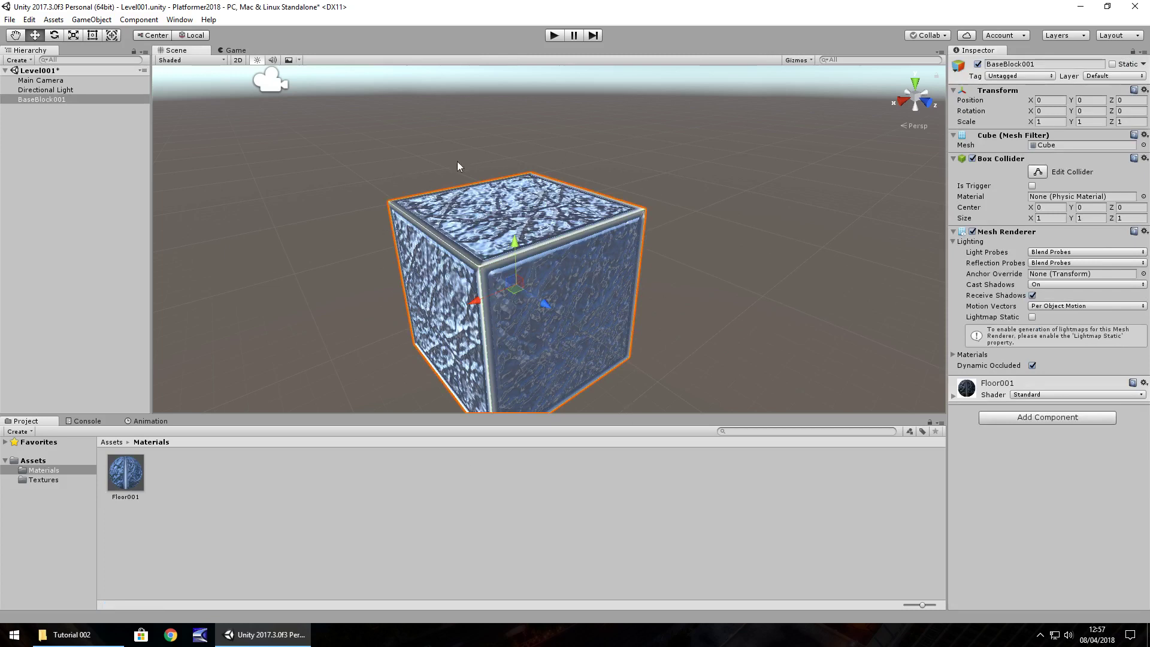
pyautogui.scroll(-3, 613, 198)
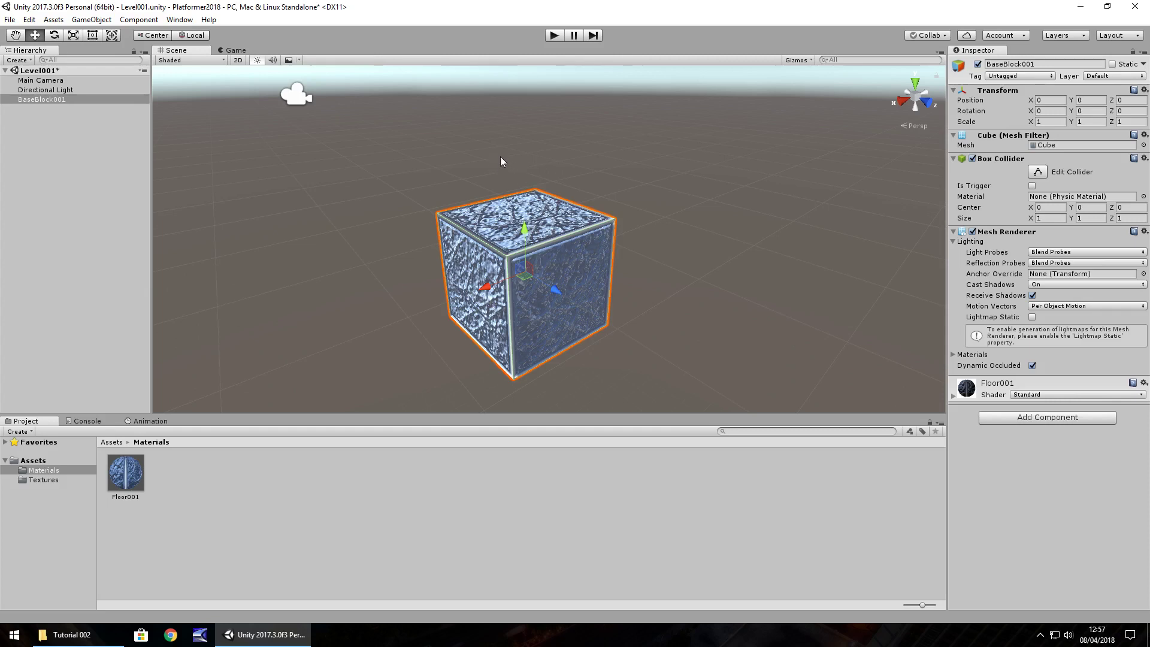
pyautogui.moveTo(501, 156); pyautogui.dragTo(481, 273, button='middle')
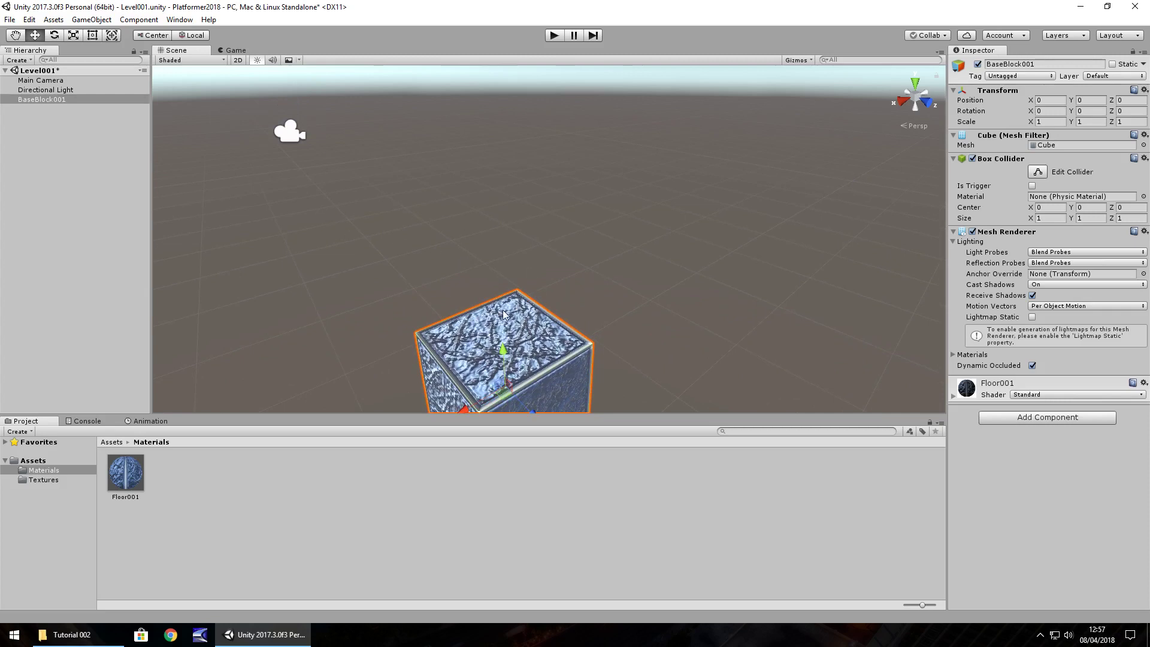
pyautogui.click(16, 39)
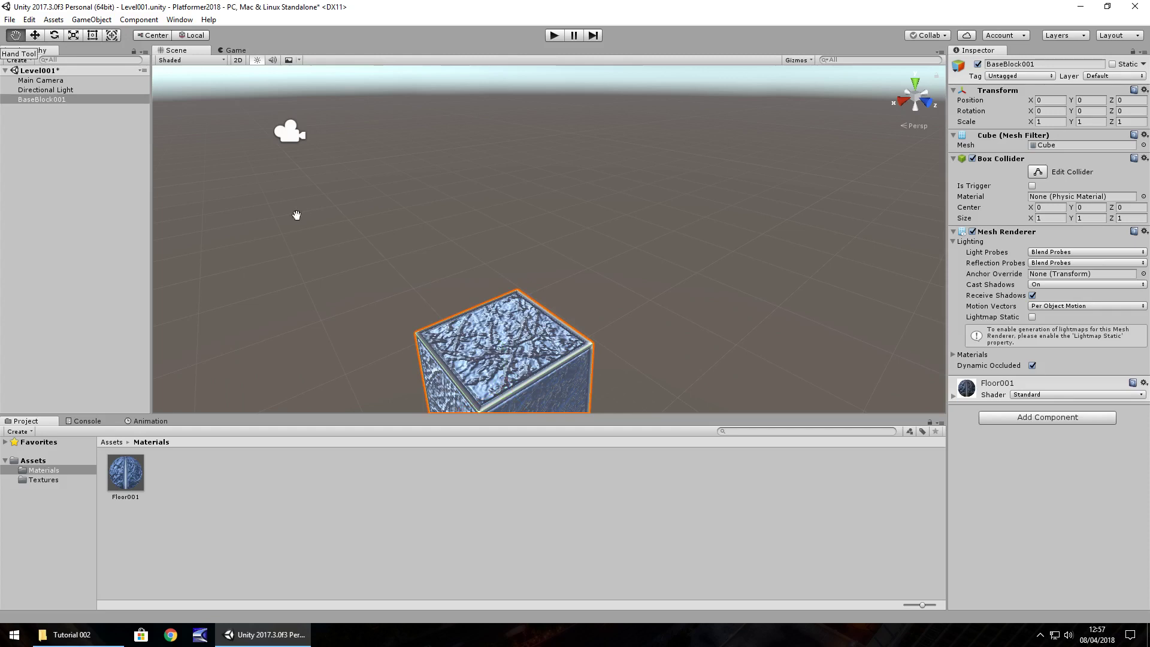
pyautogui.moveTo(524, 274); pyautogui.dragTo(531, 246)
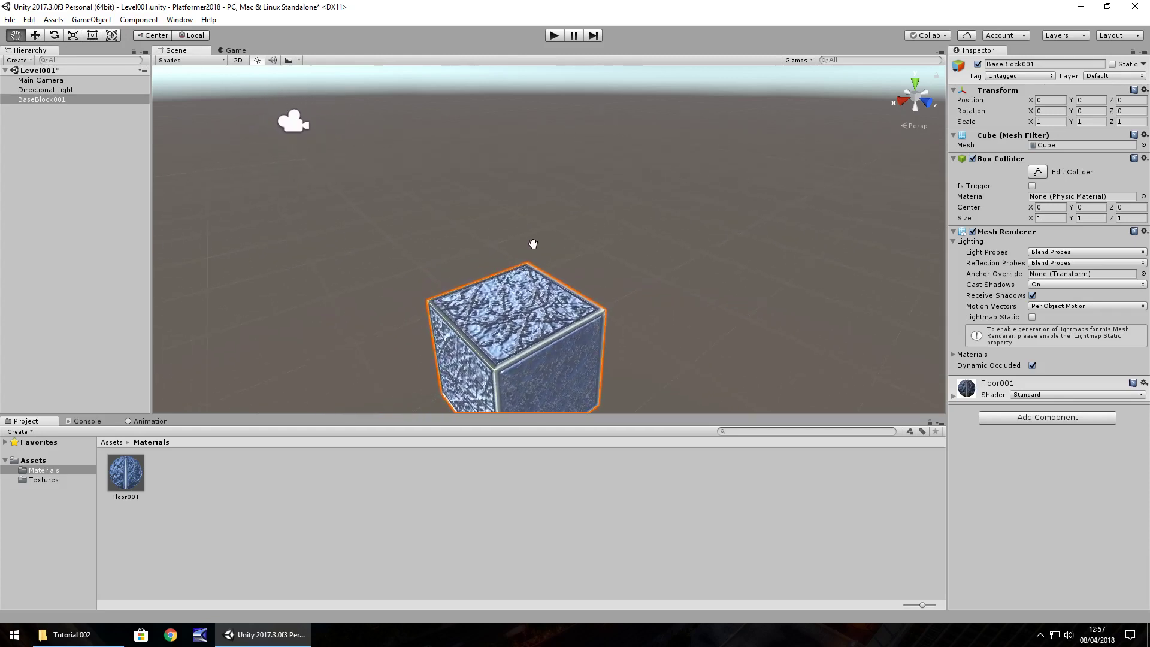
pyautogui.click(34, 37)
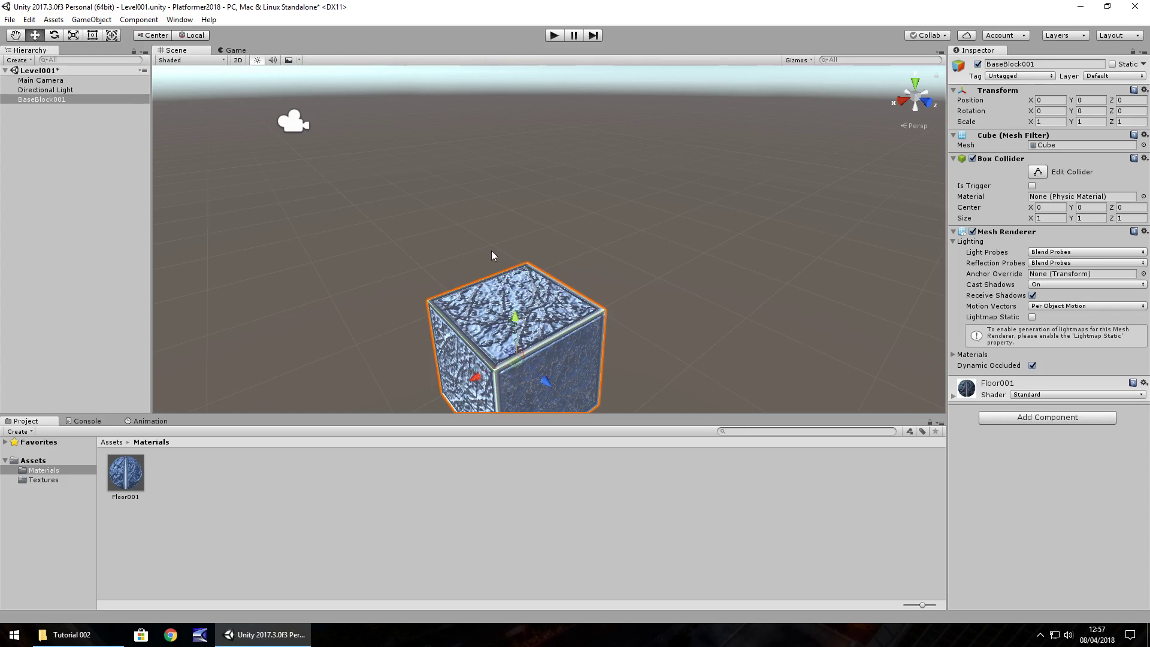
pyautogui.moveTo(491, 250); pyautogui.dragTo(549, 253, button='middle')
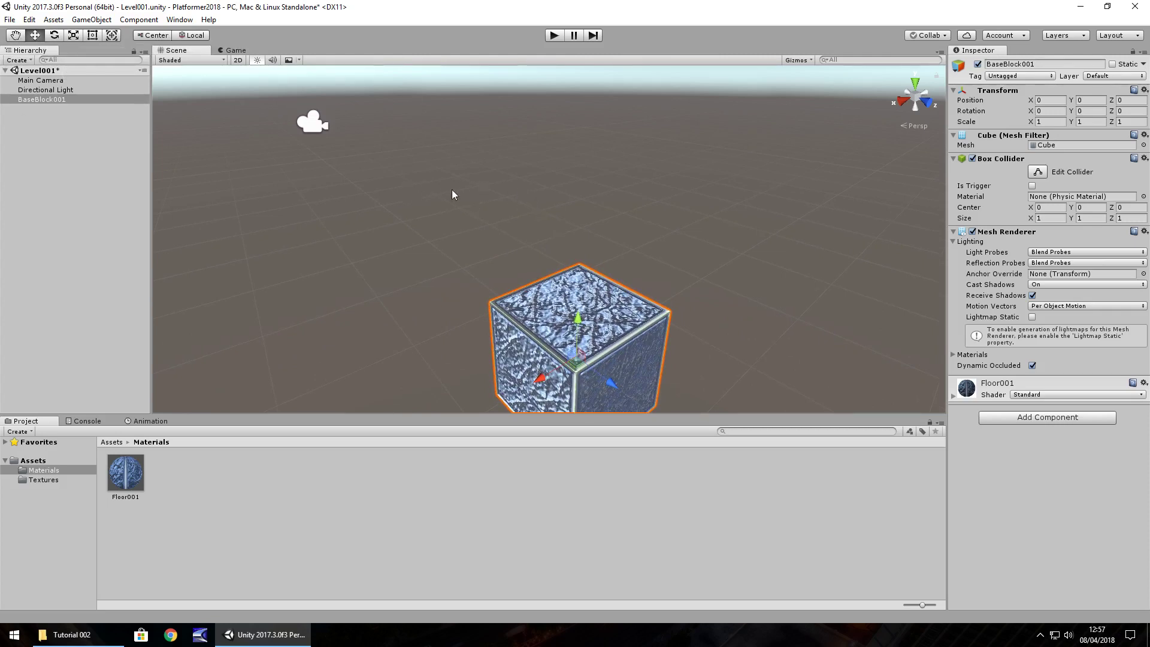
pyautogui.keyDown('alt'); pyautogui.moveTo(452, 194); pyautogui.dragTo(119, 150); pyautogui.keyUp('alt')
# - Duplicate BaseBlock001 and slide the copy, BaseBlock001 (1), along Z flush against the original
pyautogui.click(48, 100)
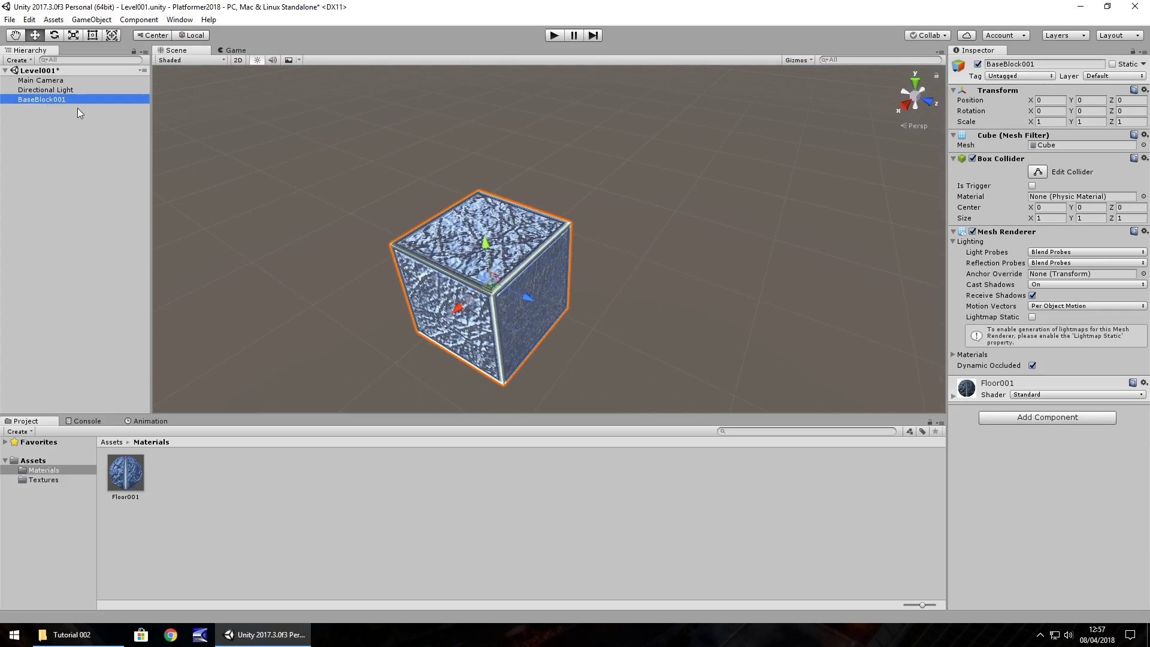
pyautogui.hotkey('ctrl', 'd')
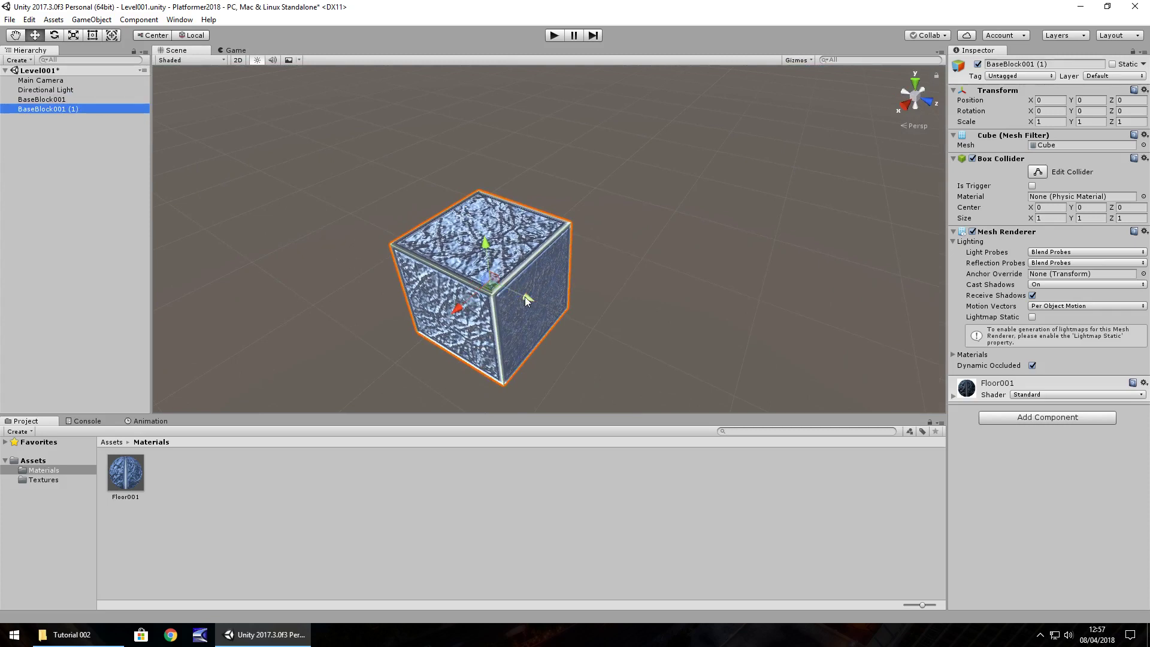
pyautogui.moveTo(526, 300); pyautogui.dragTo(629, 347)
pyautogui.click(656, 191)
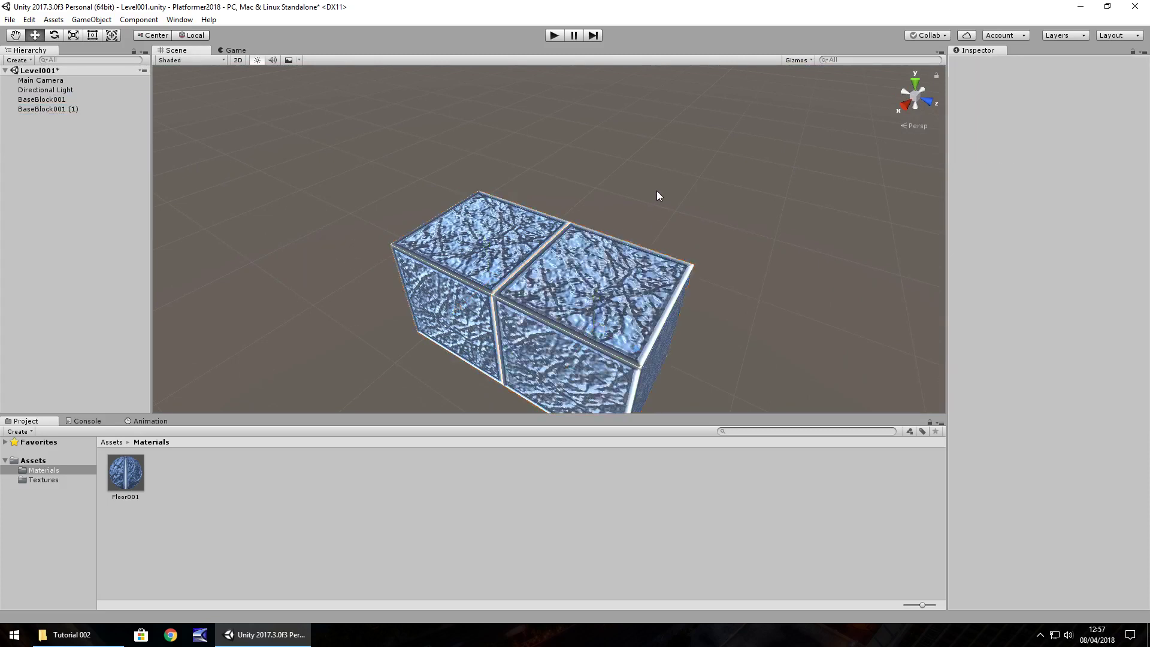
pyautogui.keyDown('alt'); pyautogui.moveTo(397, 307); pyautogui.dragTo(383, 336); pyautogui.keyUp('alt')
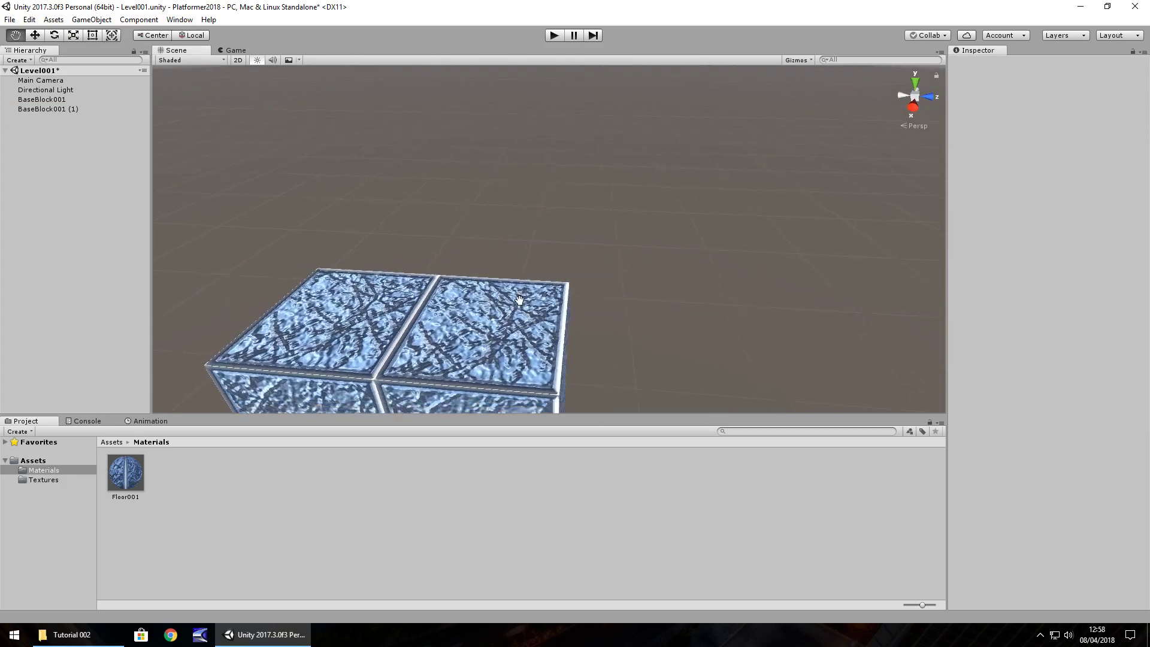
pyautogui.moveTo(416, 313); pyautogui.dragTo(587, 221, button='middle')
pyautogui.keyDown('alt'); pyautogui.moveTo(588, 221); pyautogui.dragTo(613, 298); pyautogui.keyUp('alt')
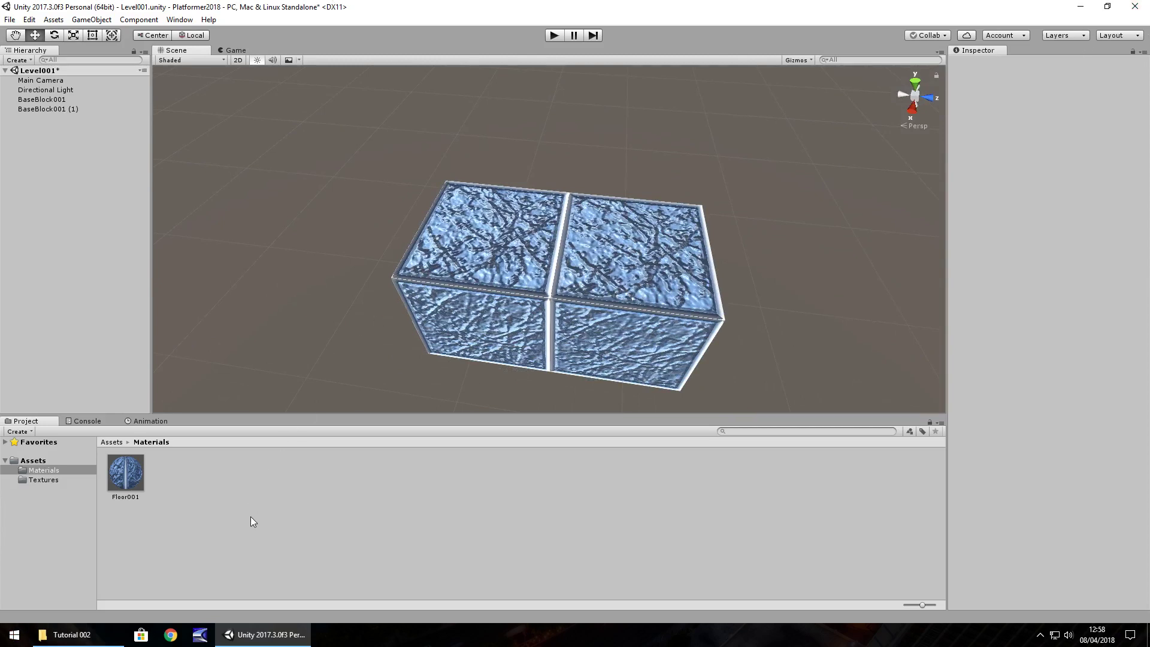
# - Create a new folder named Prefabs in Assets and open it
pyautogui.click(32, 461)
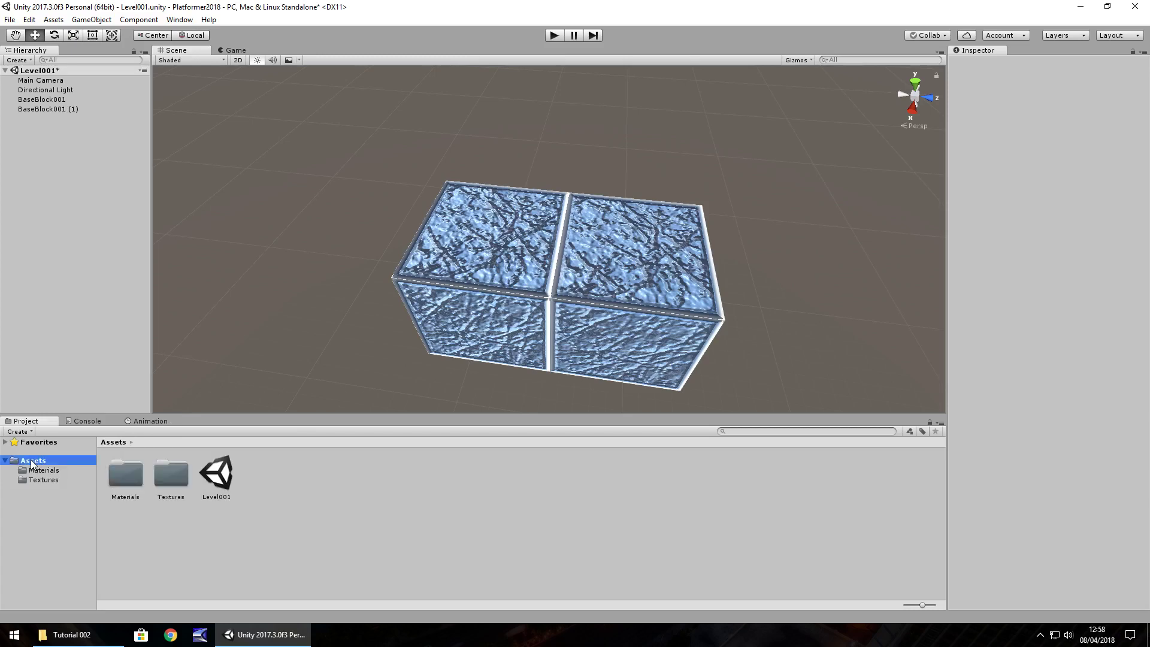
pyautogui.rightClick(292, 480)
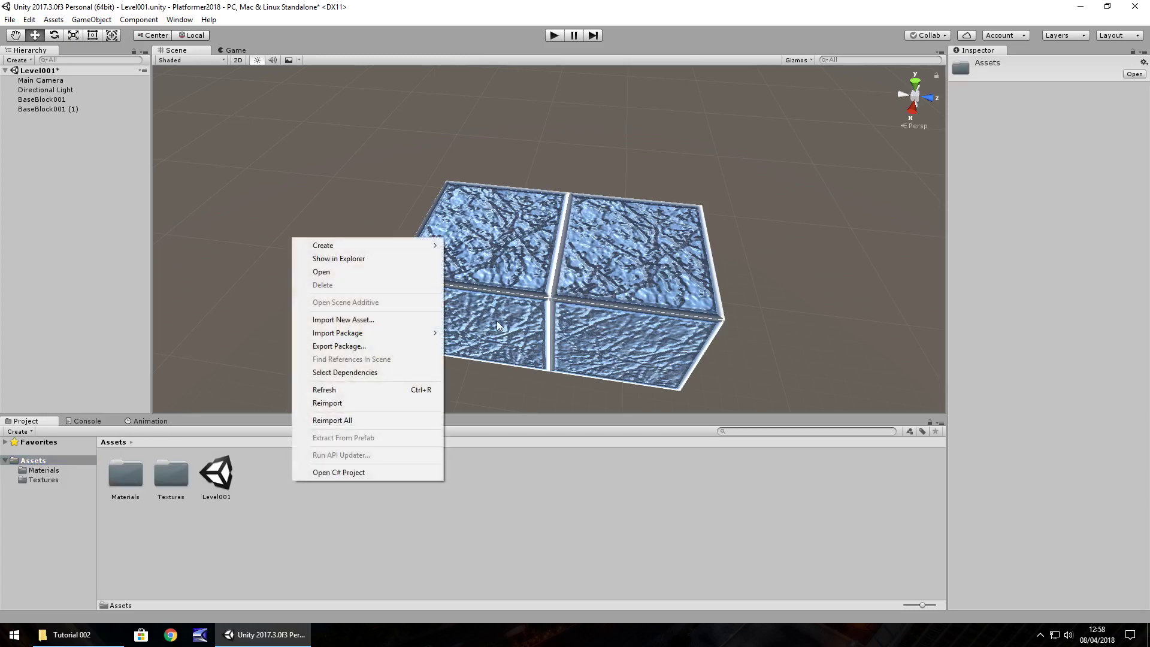
pyautogui.moveTo(391, 244)
pyautogui.click(472, 236)
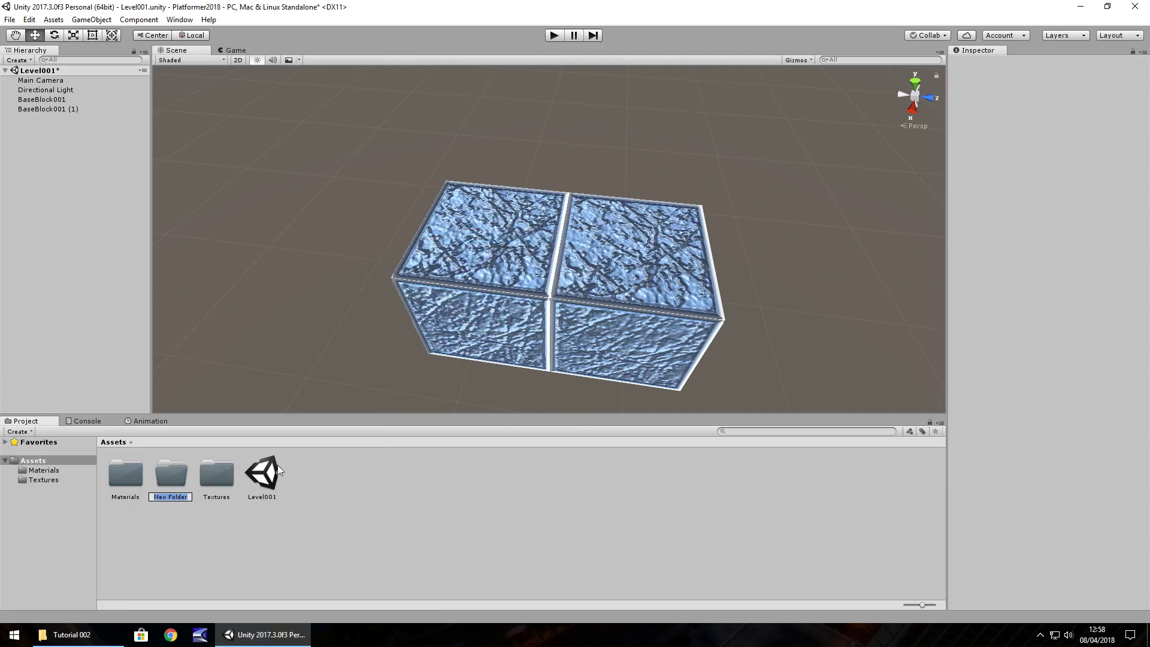
pyautogui.write('Prefabs')
pyautogui.press('Return')
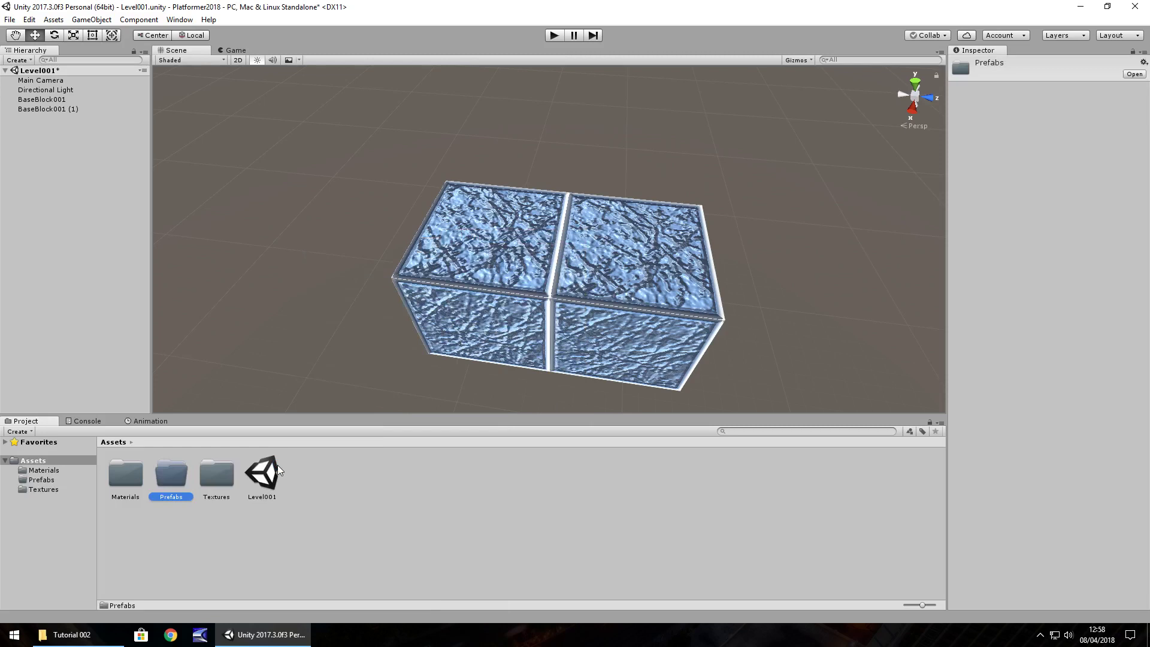
pyautogui.press('Return')
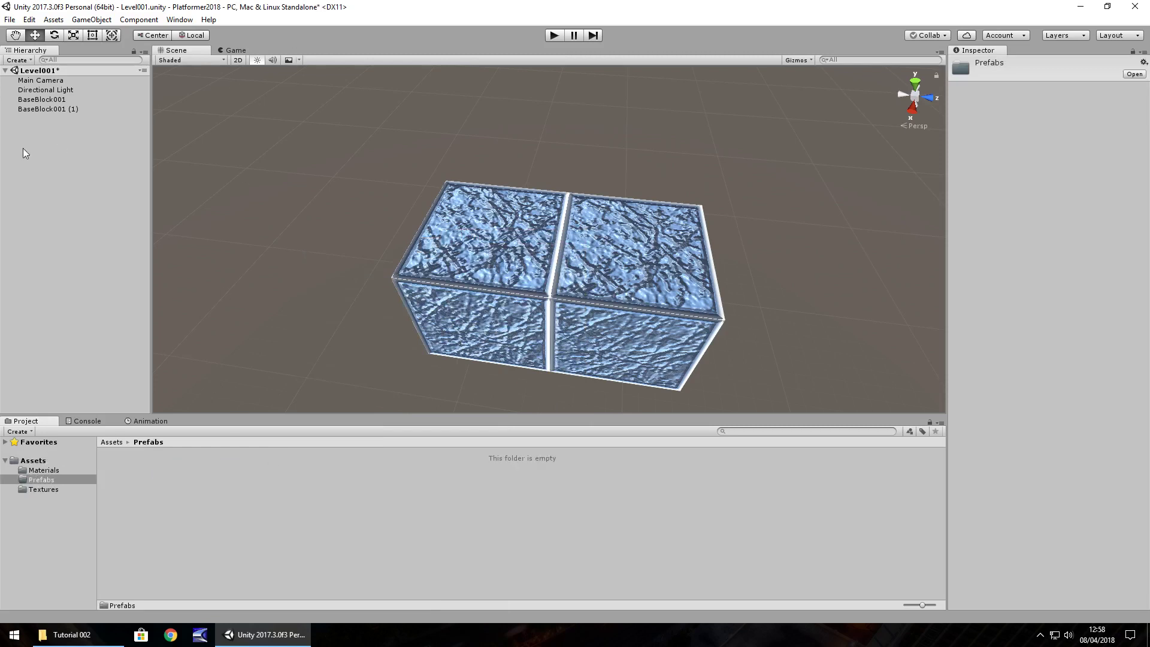
# - Turn BaseBlock001 into a prefab in Prefabs and place copies in the scene
pyautogui.click(42, 101)
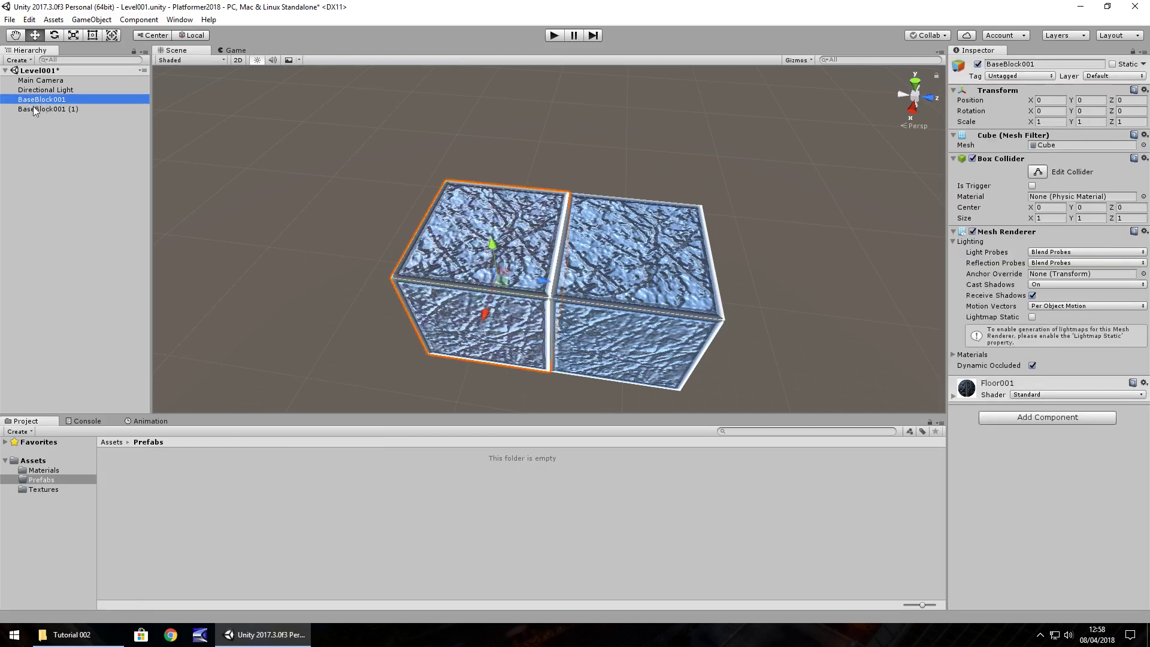
pyautogui.moveTo(30, 103); pyautogui.dragTo(159, 493)
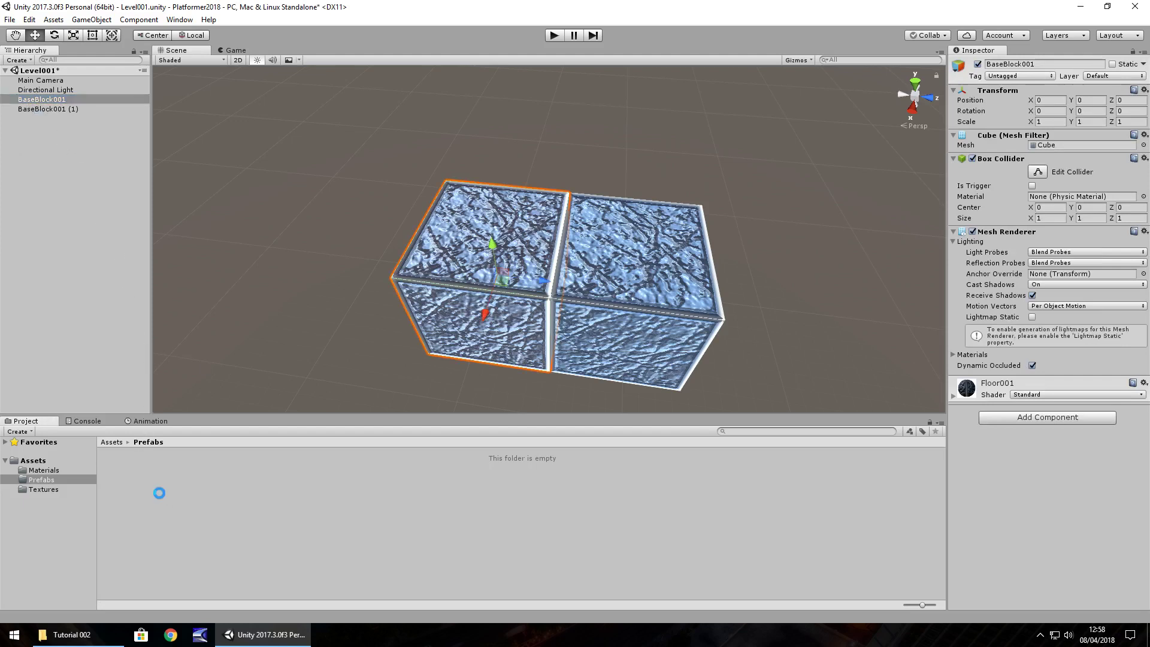
pyautogui.click(153, 476)
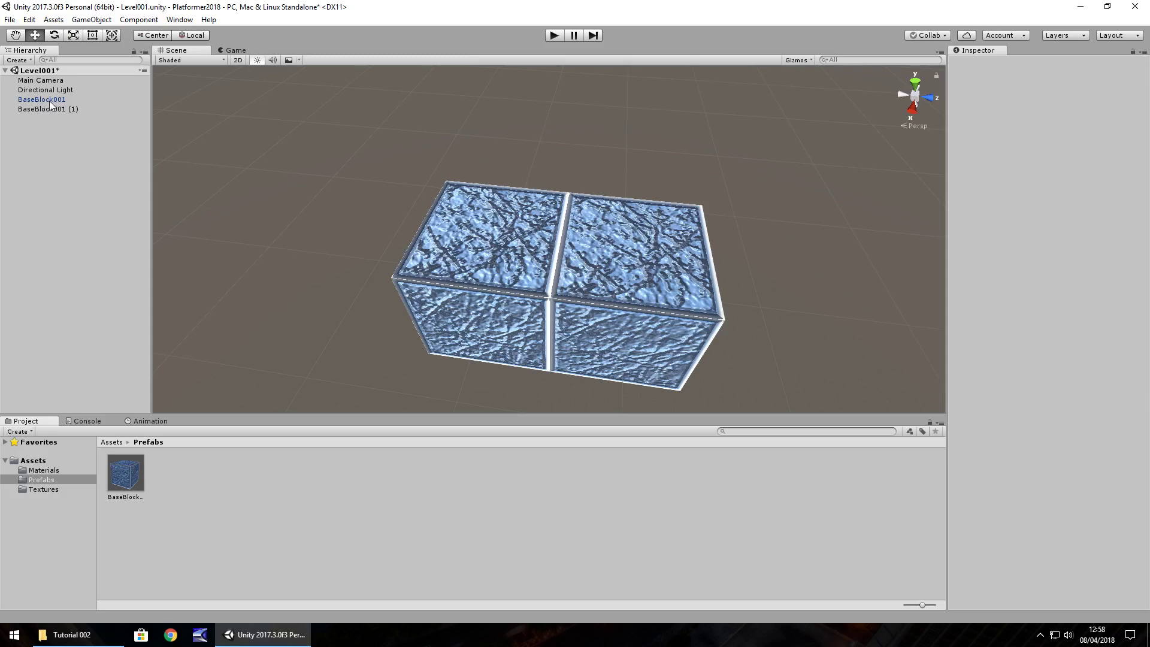
pyautogui.moveTo(129, 473); pyautogui.dragTo(305, 210)
pyautogui.moveTo(126, 473); pyautogui.dragTo(373, 195)
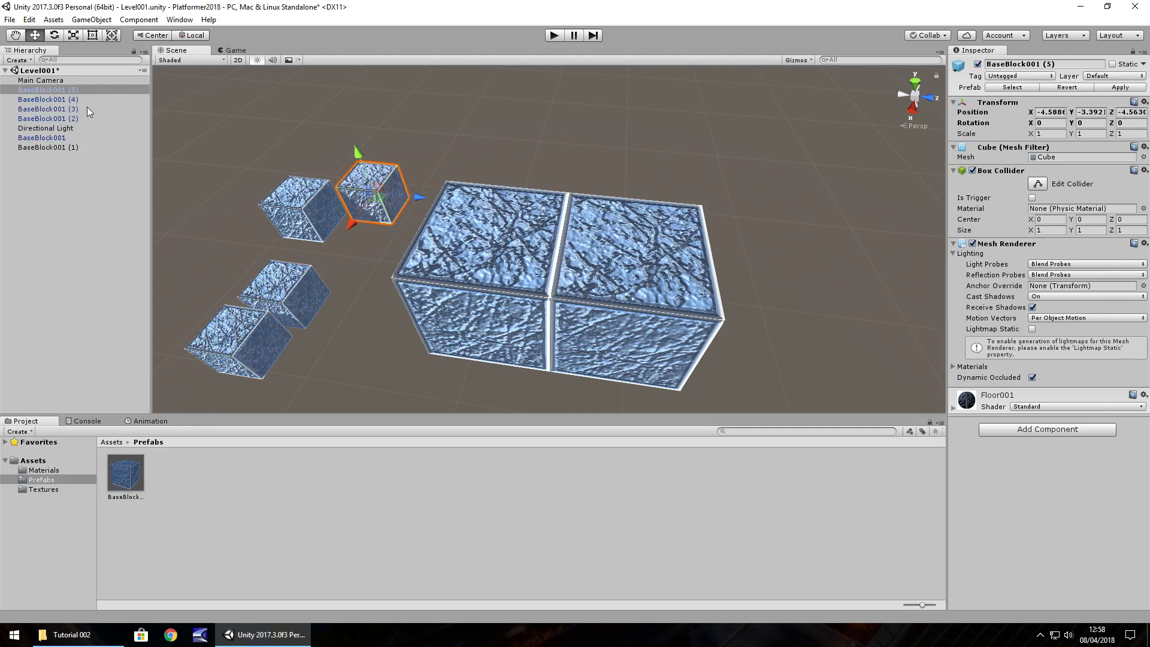
# - Delete the copies BaseBlock001 (2) through BaseBlock001 (5) from the Hierarchy
pyautogui.click(80, 93)
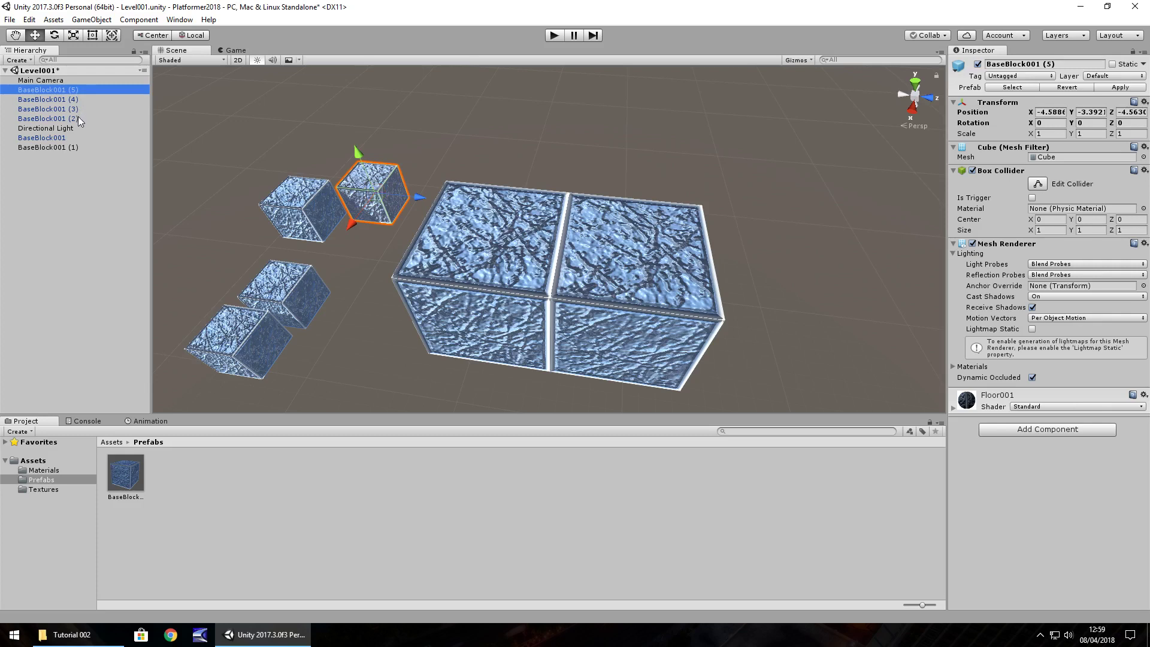
pyautogui.keyDown('shift'); pyautogui.click(78, 118); pyautogui.keyUp('shift')
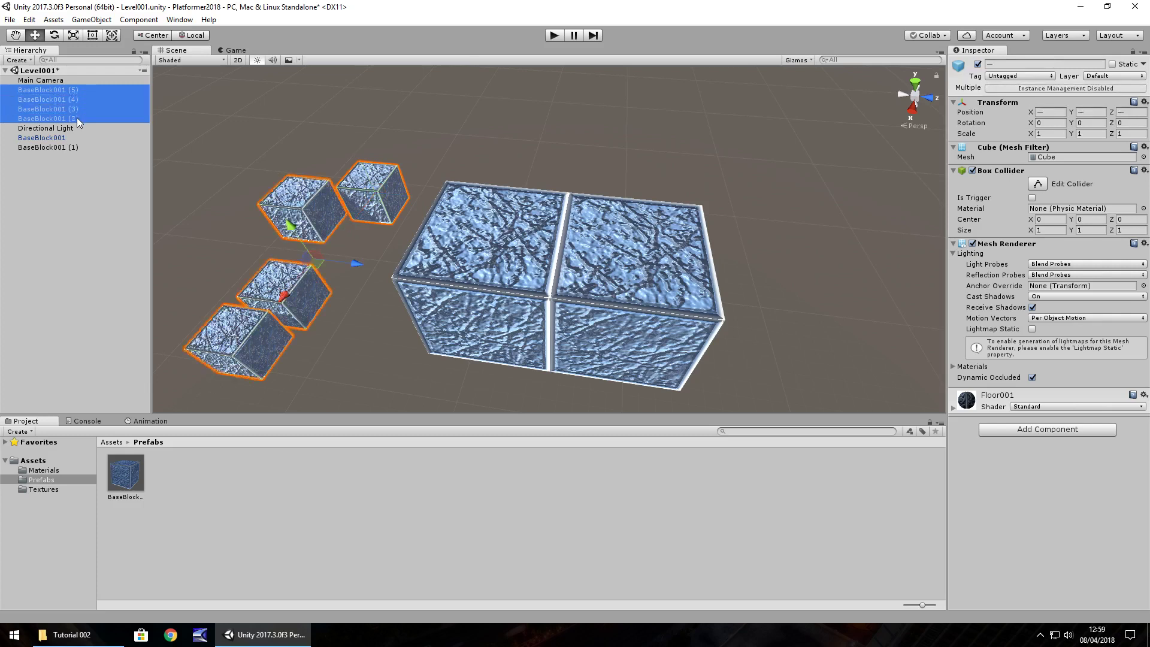
pyautogui.press('Delete')
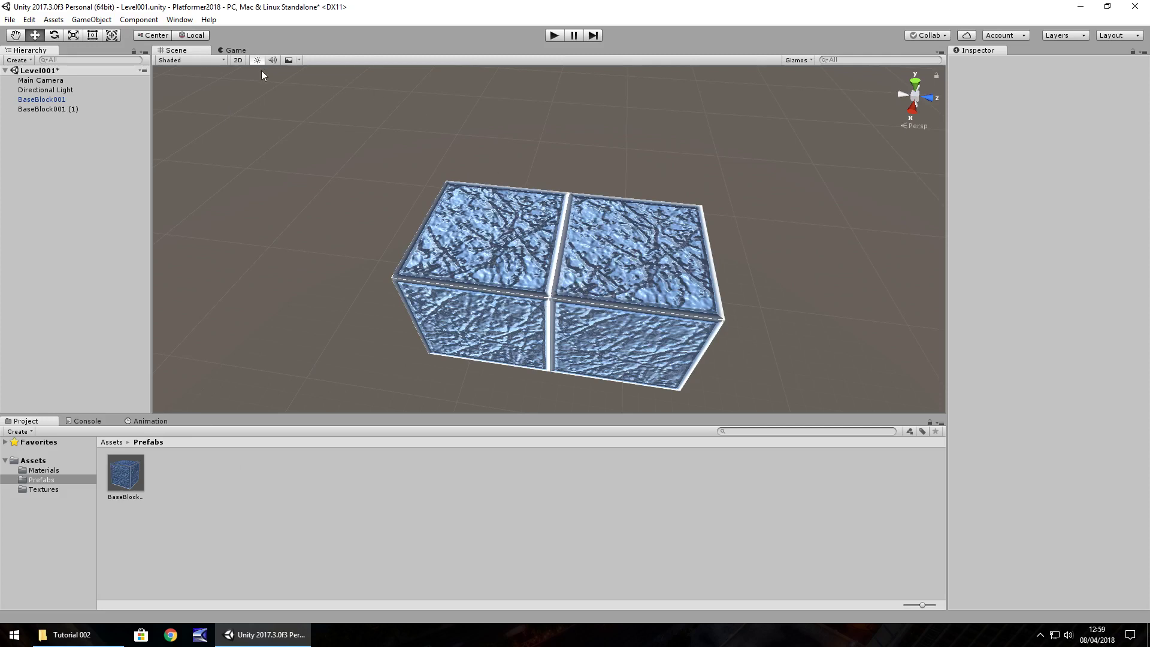
# - Create an empty GameObject and rename it DoubleBaseBlock
pyautogui.click(95, 20)
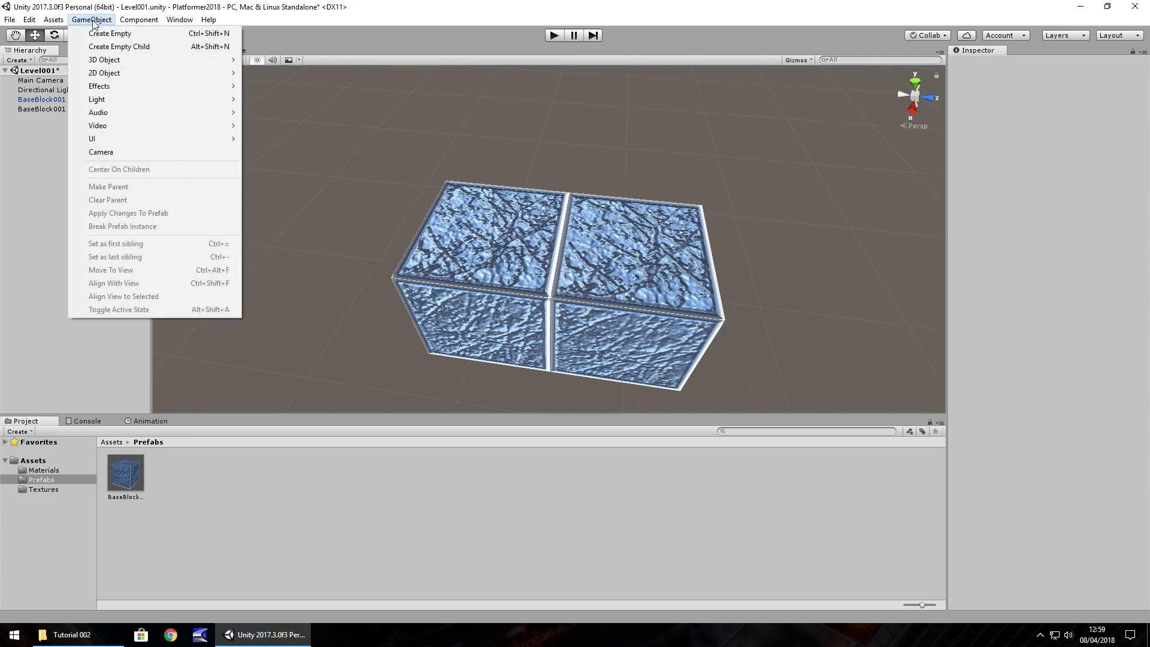
pyautogui.click(101, 33)
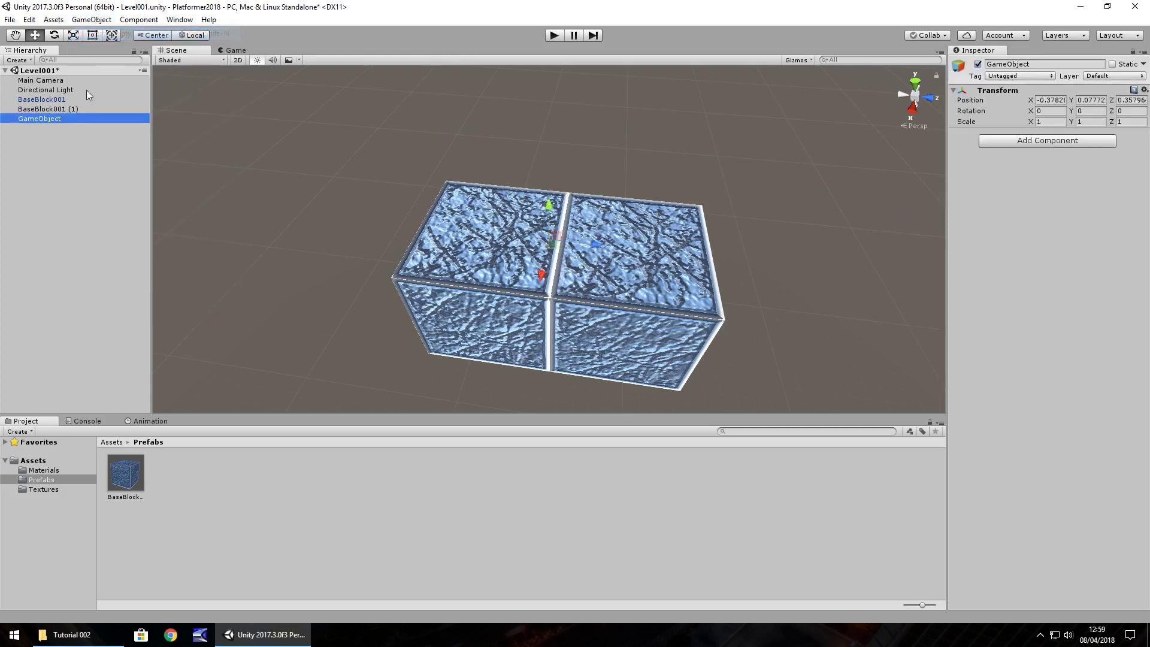
pyautogui.rightClick(52, 117)
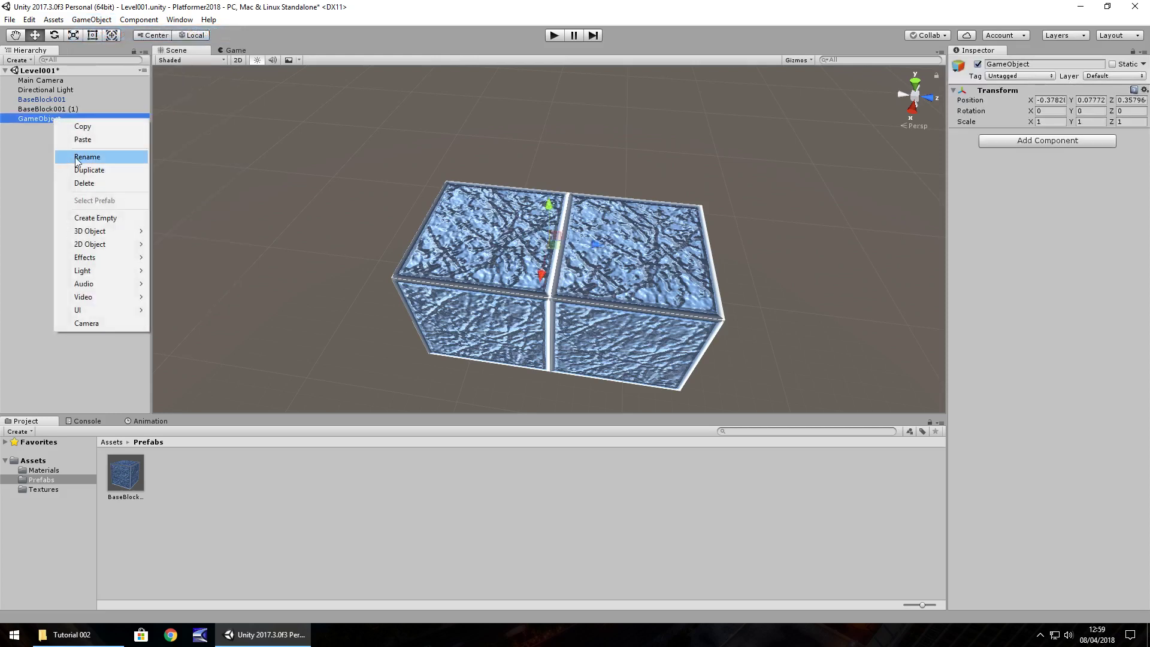
pyautogui.click(95, 156)
pyautogui.write('Do')
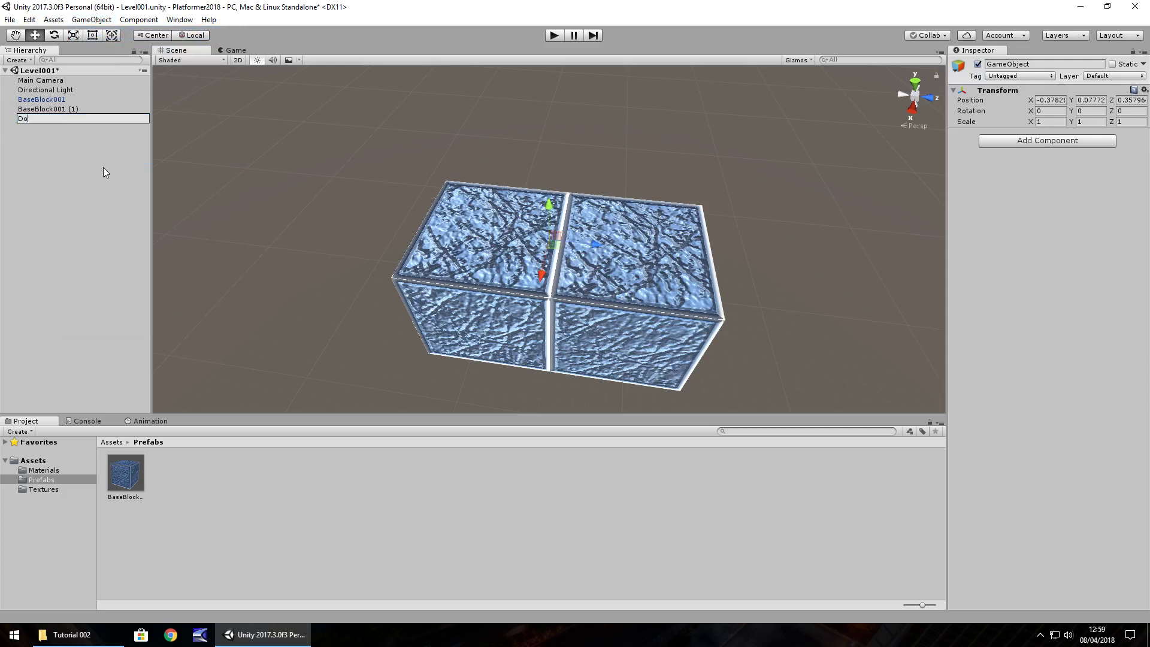
pyautogui.write('ubleBaseBlock')
pyautogui.press('Return')
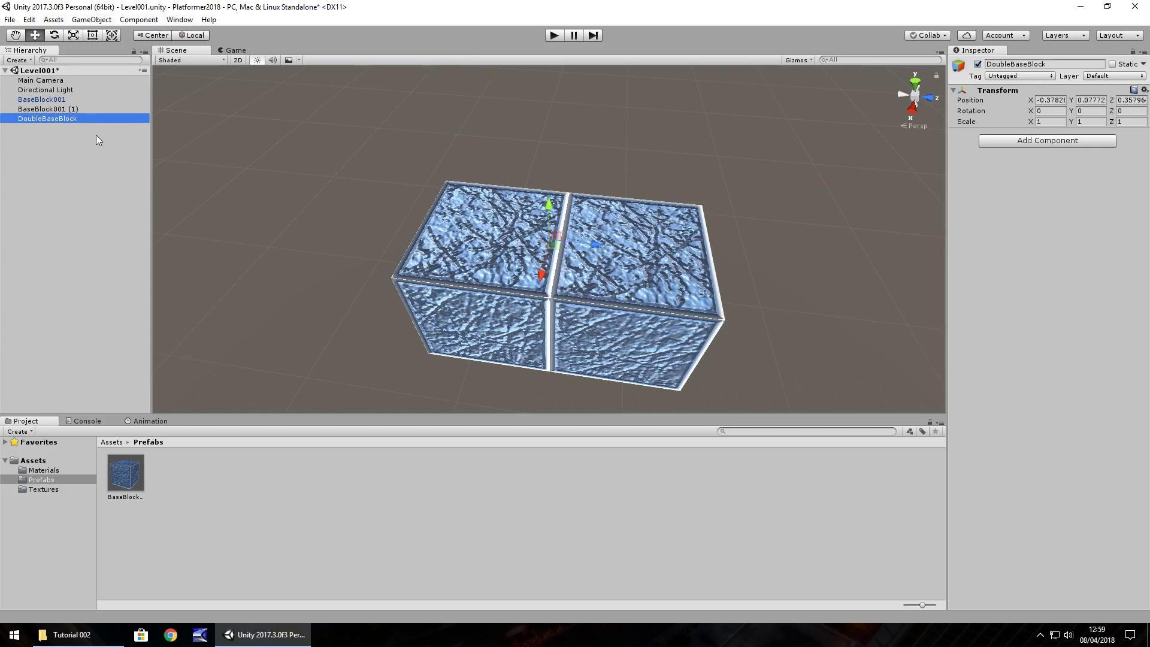
pyautogui.click(133, 476)
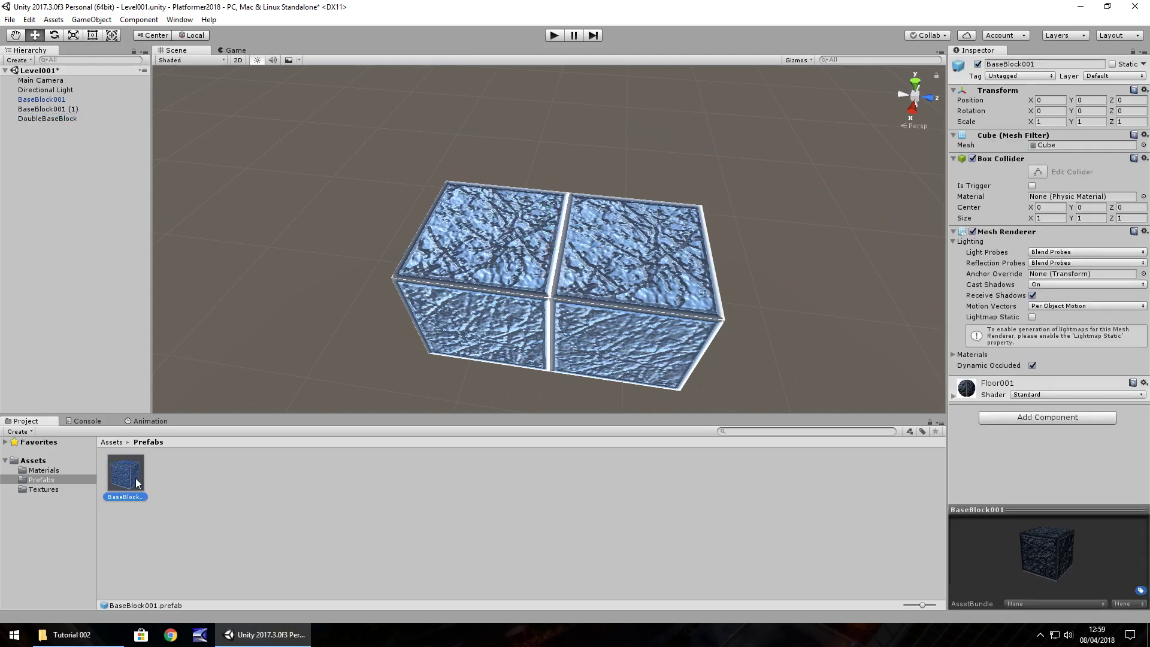
# - Delete the BaseBlock001 prefab asset and the original BaseBlock001 object
pyautogui.press('Delete')
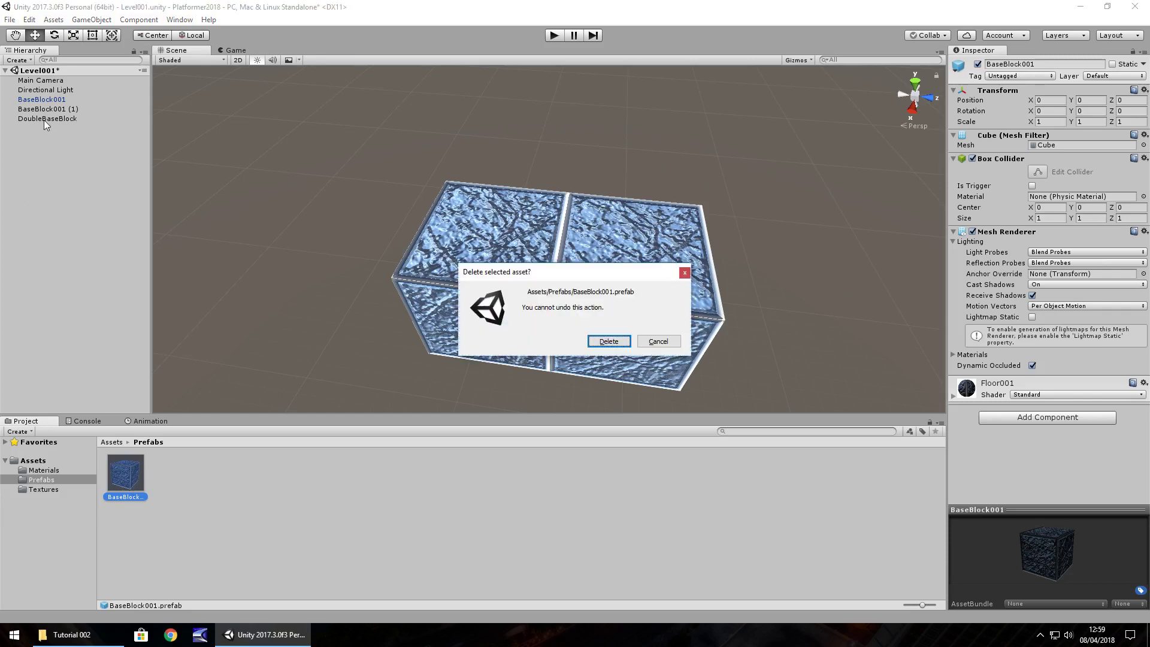
pyautogui.click(609, 341)
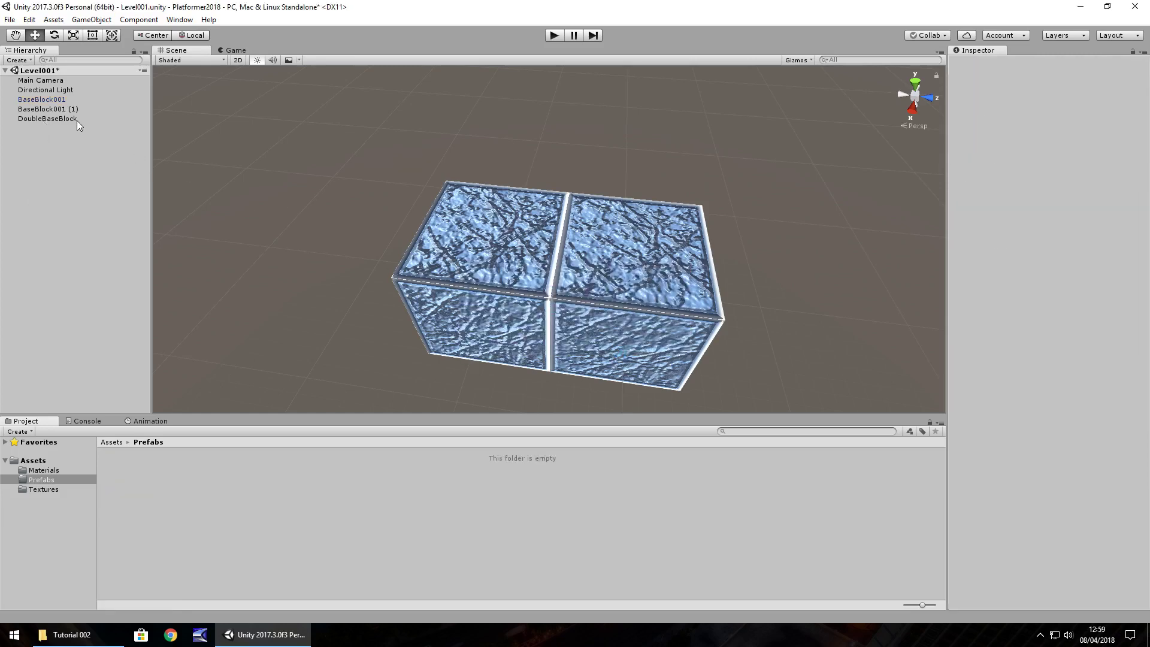
pyautogui.click(48, 100)
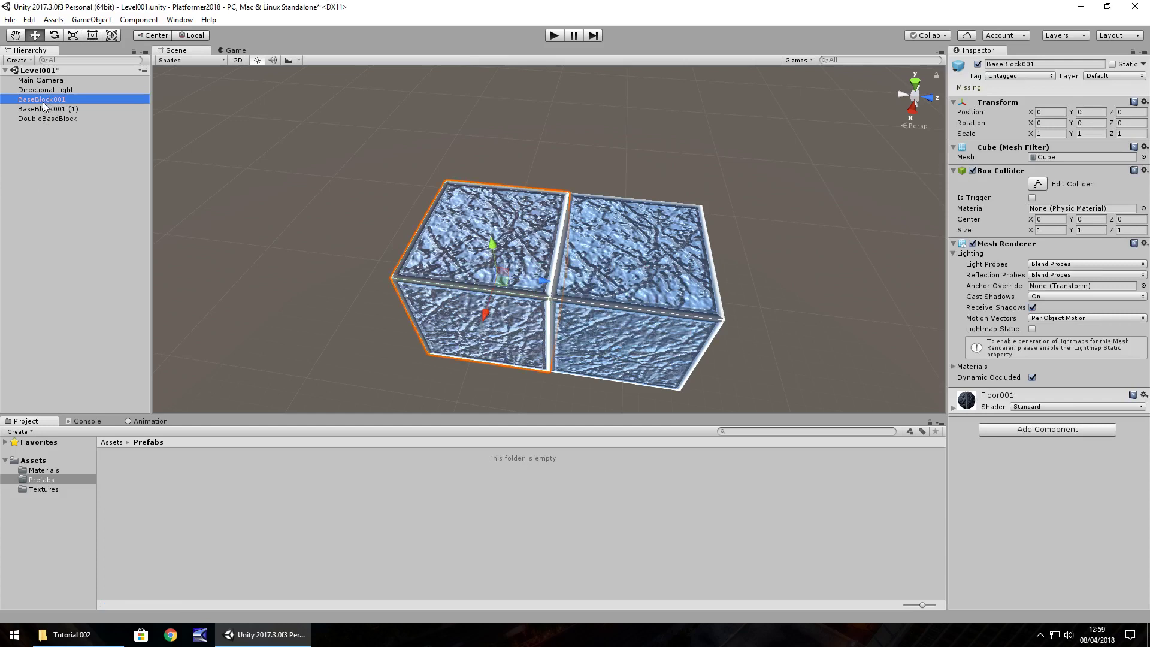
pyautogui.press('Delete')
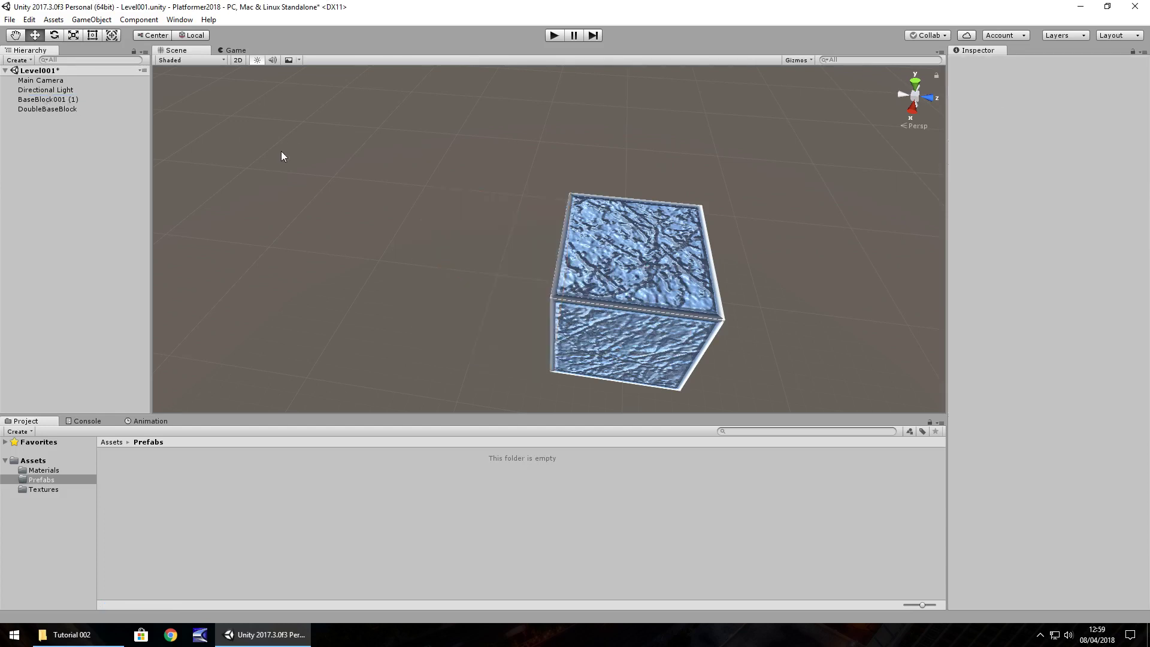
# - Rename the remaining cube from BaseBlock001 (1) to BaseBlock001
pyautogui.click(47, 100)
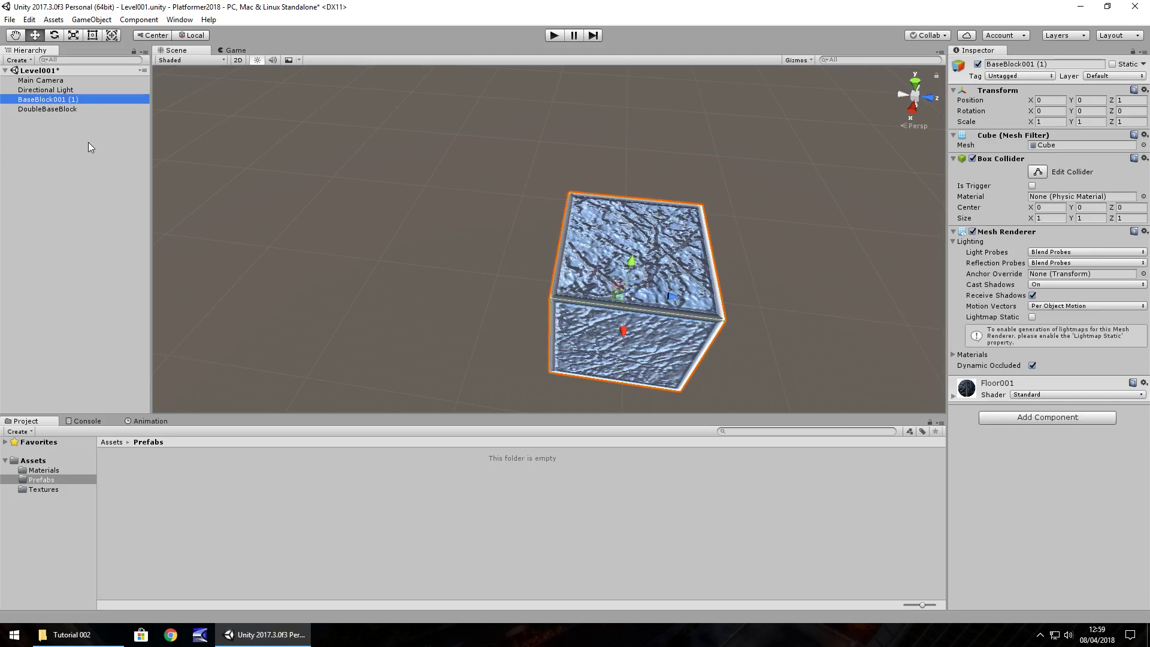
pyautogui.press('F2')
pyautogui.click(78, 99)
pyautogui.press('BackSpace')
pyautogui.press('BackSpace')
pyautogui.press('BackSpace')
pyautogui.press('BackSpace')
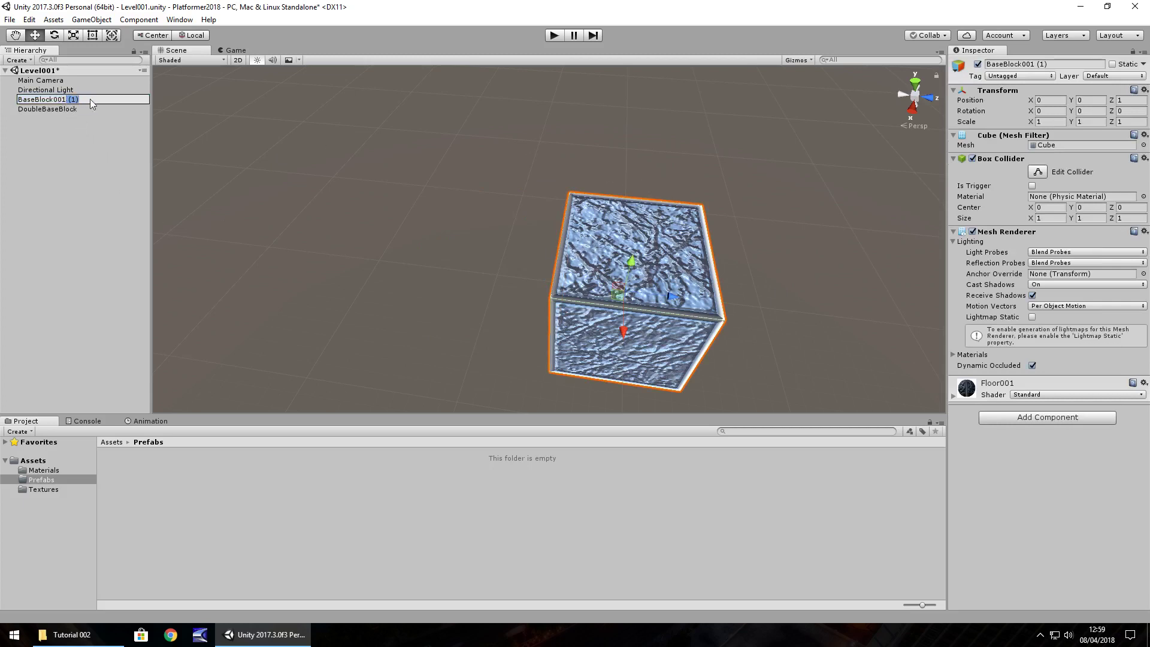
pyautogui.press('Return')
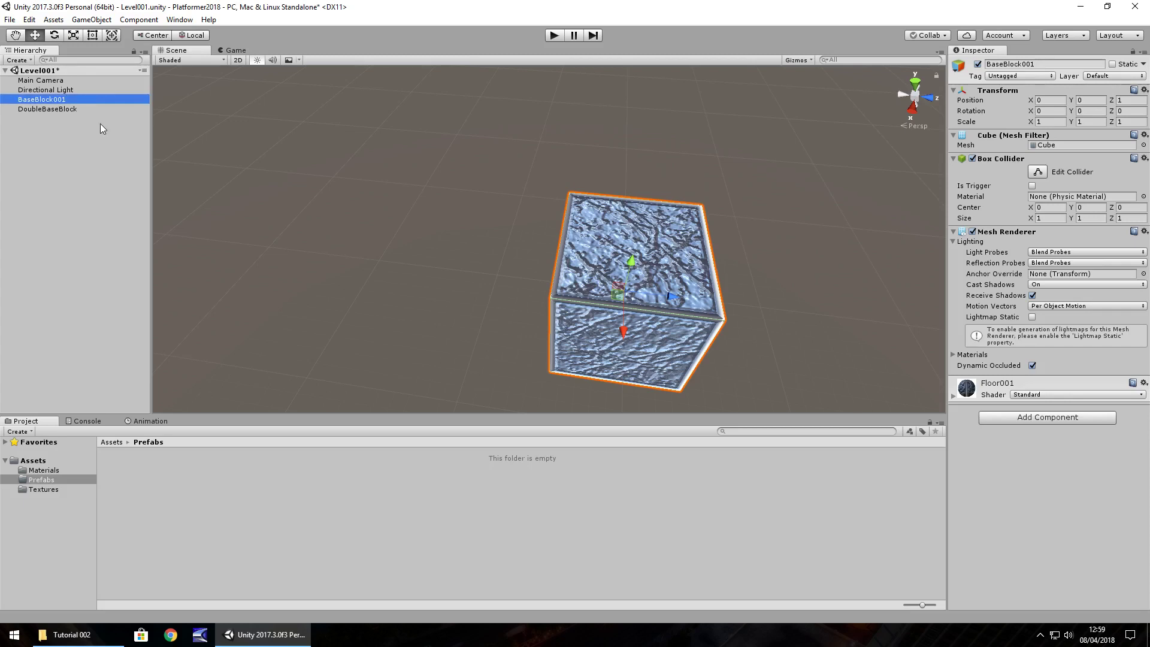
# - Duplicate BaseBlock001 and slide the copy beside the original cube
pyautogui.click(627, 297)
pyautogui.hotkey('ctrl', 'd')
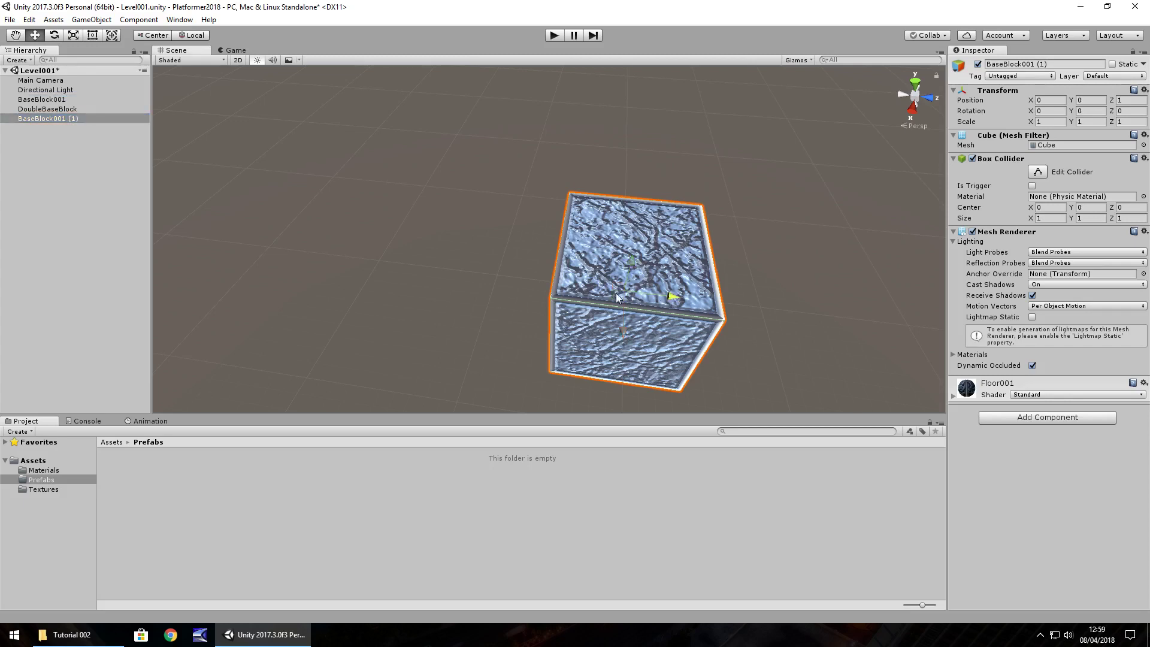
pyautogui.keyDown('ctrl'); pyautogui.moveTo(618, 297); pyautogui.dragTo(552, 286); pyautogui.keyUp('ctrl')
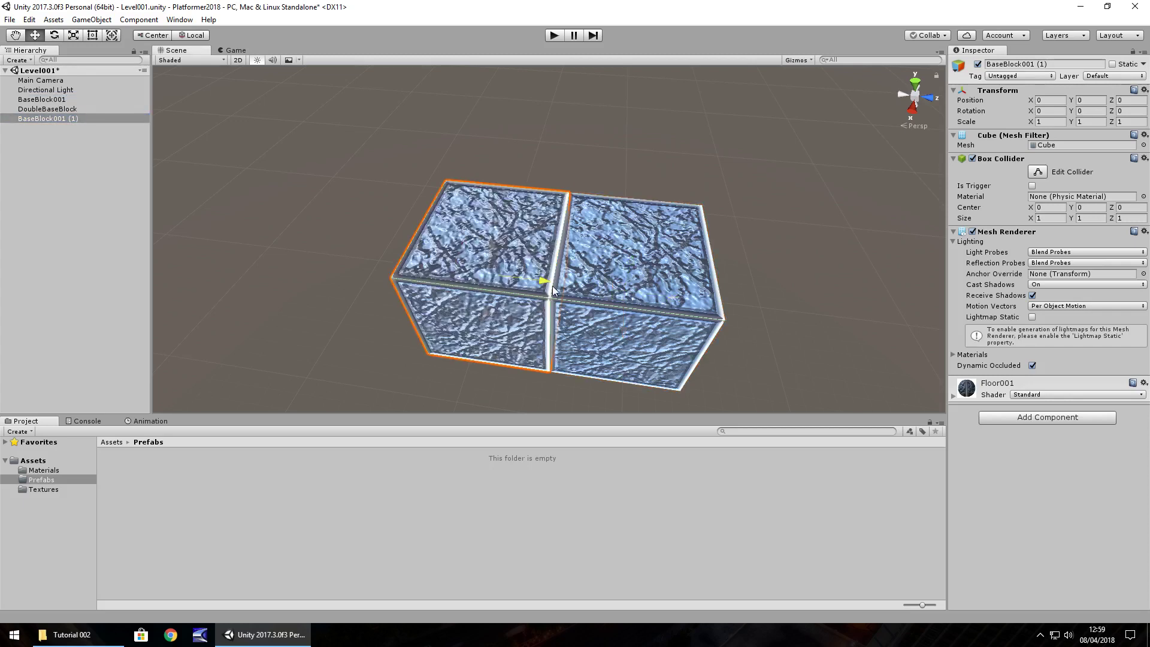
pyautogui.click(55, 119)
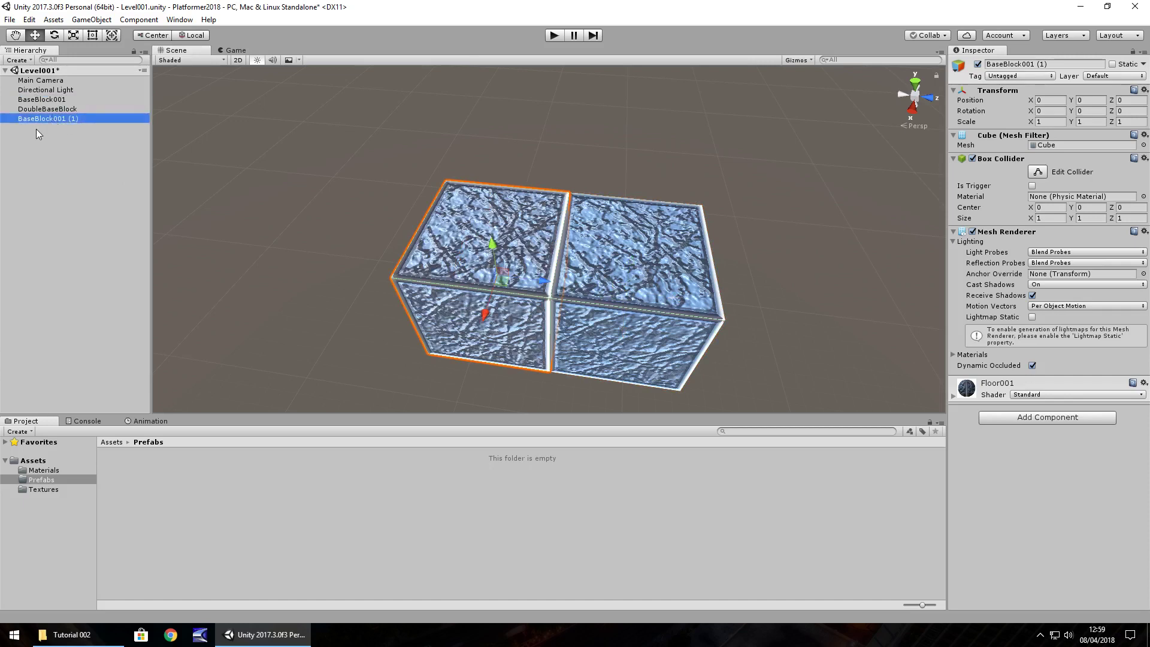
# - Nest both BaseBlock001 cubes under DoubleBaseBlock in the Hierarchy
pyautogui.keyDown('ctrl'); pyautogui.click(48, 100); pyautogui.keyUp('ctrl')
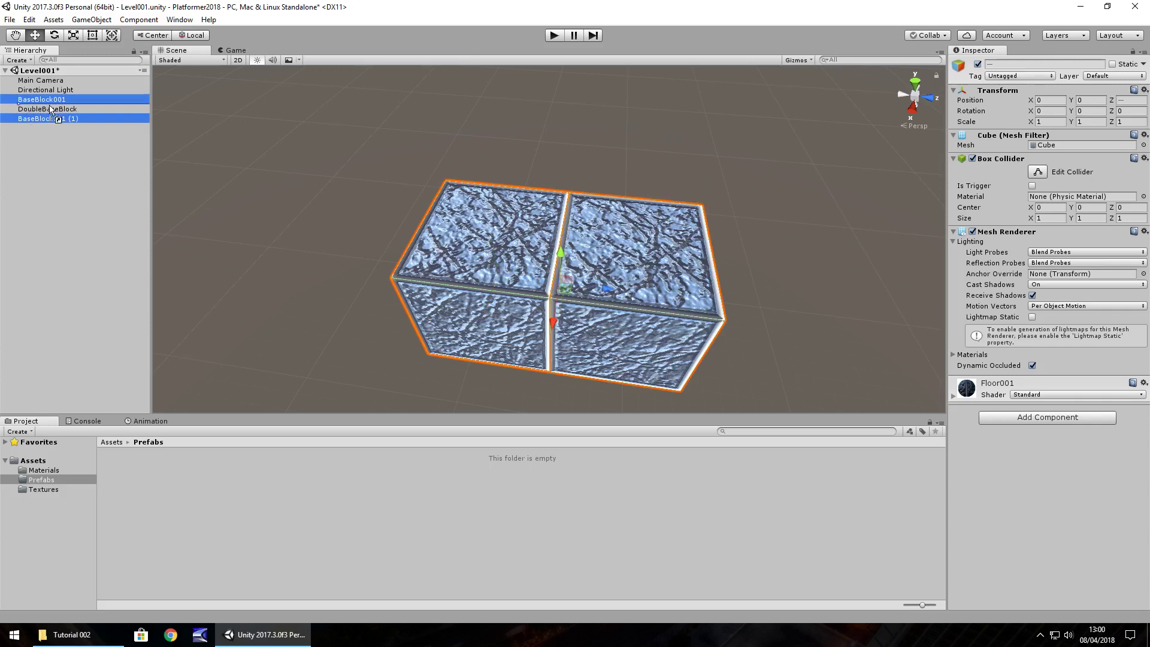
pyautogui.moveTo(52, 109); pyautogui.dragTo(53, 111)
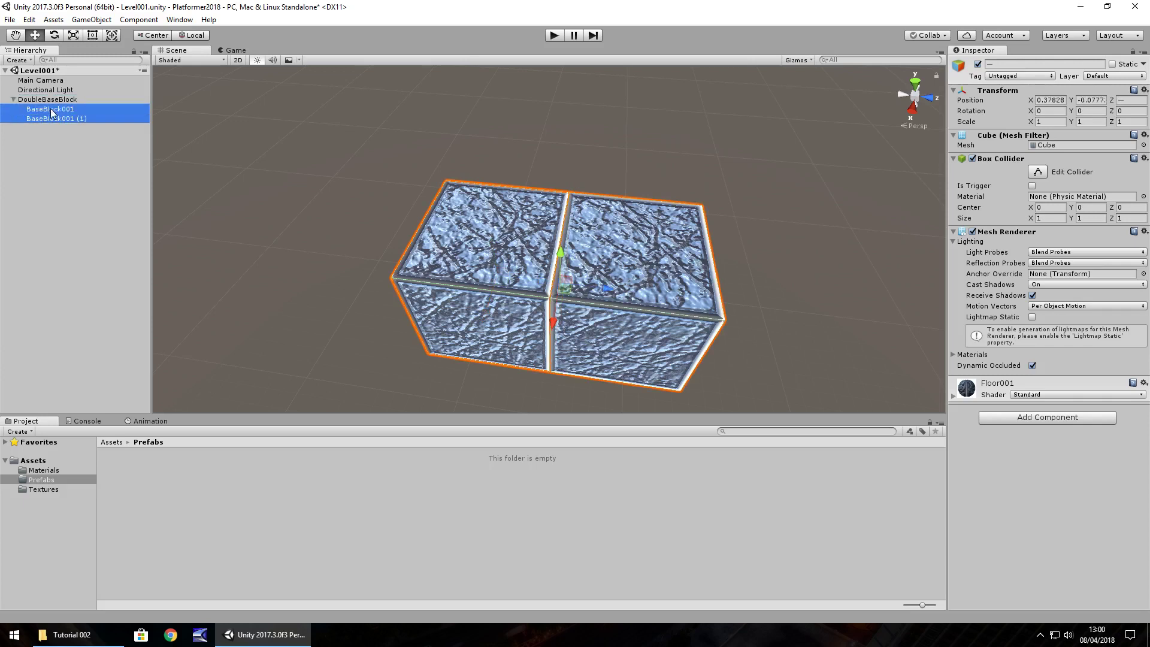
pyautogui.click(62, 157)
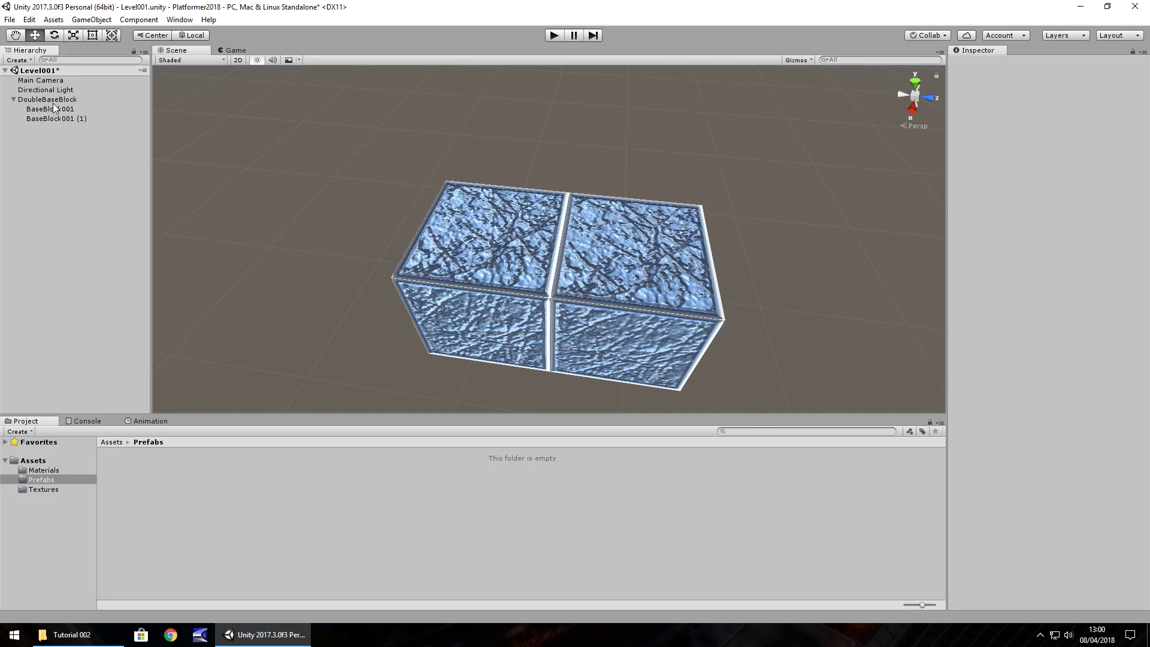
pyautogui.click(14, 100)
# - Save DoubleBaseBlock as a prefab in Prefabs and place three copies in the scene
pyautogui.moveTo(42, 99); pyautogui.dragTo(160, 478)
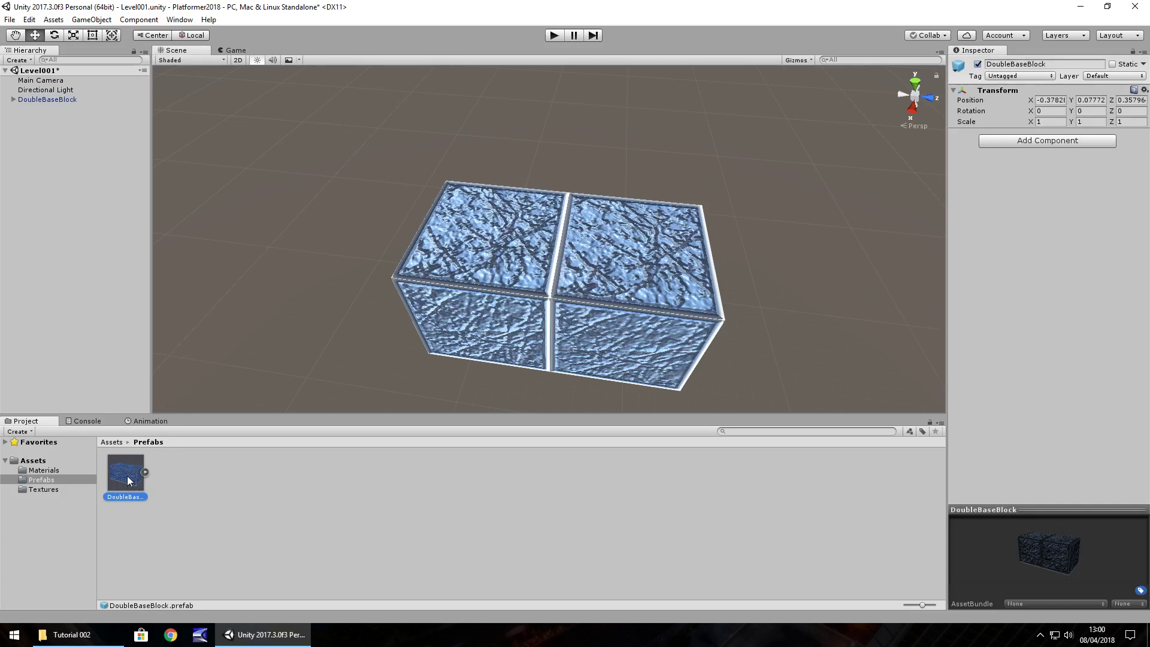
pyautogui.moveTo(127, 476); pyautogui.dragTo(302, 180)
pyautogui.moveTo(120, 473); pyautogui.dragTo(286, 240)
pyautogui.moveTo(125, 471); pyautogui.dragTo(286, 291)
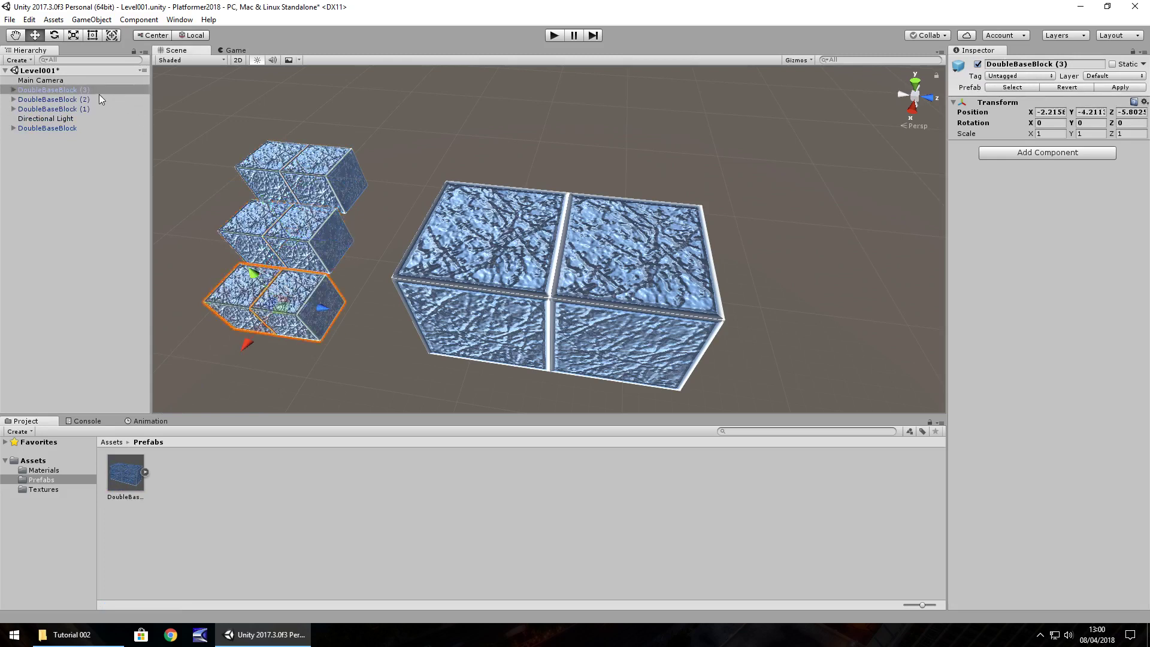
# - Delete the three extra DoubleBaseBlock copies and show the Materials folder
pyautogui.press('Delete')
pyautogui.click(73, 90)
pyautogui.press('Delete')
pyautogui.click(74, 90)
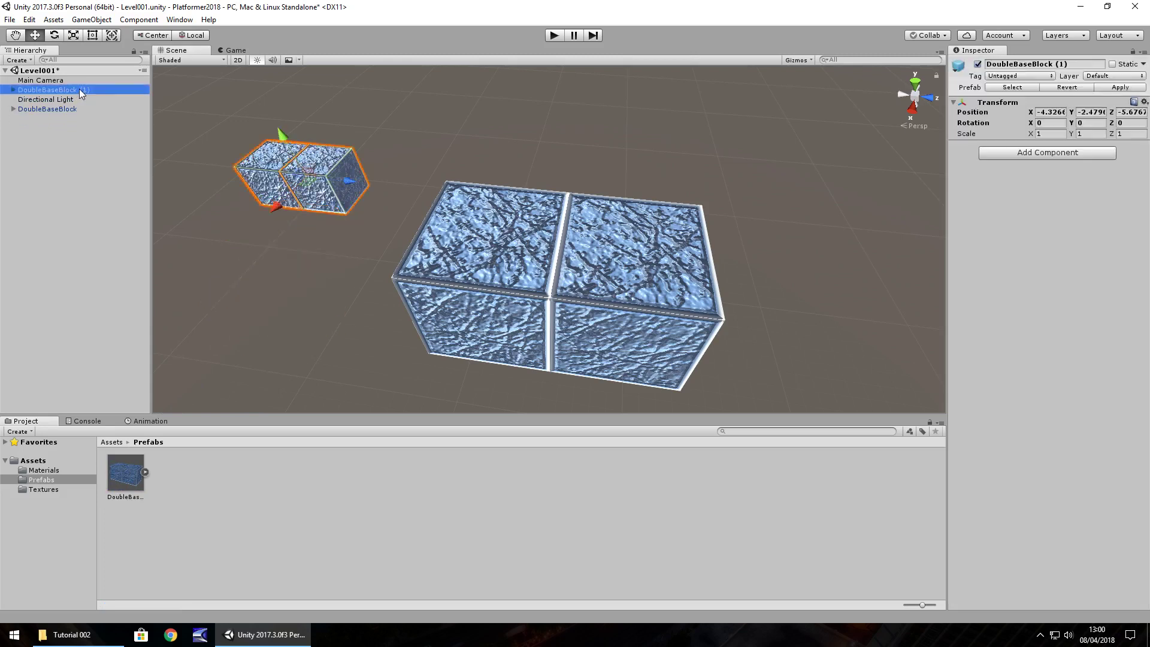
pyautogui.press('Delete')
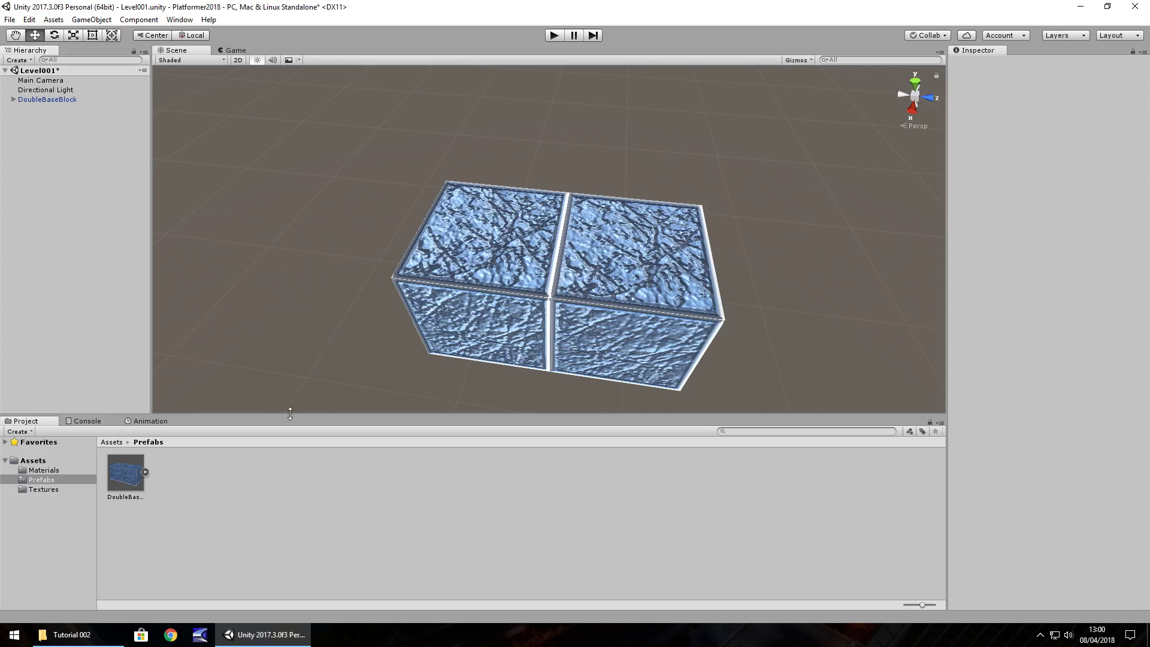
pyautogui.click(66, 470)
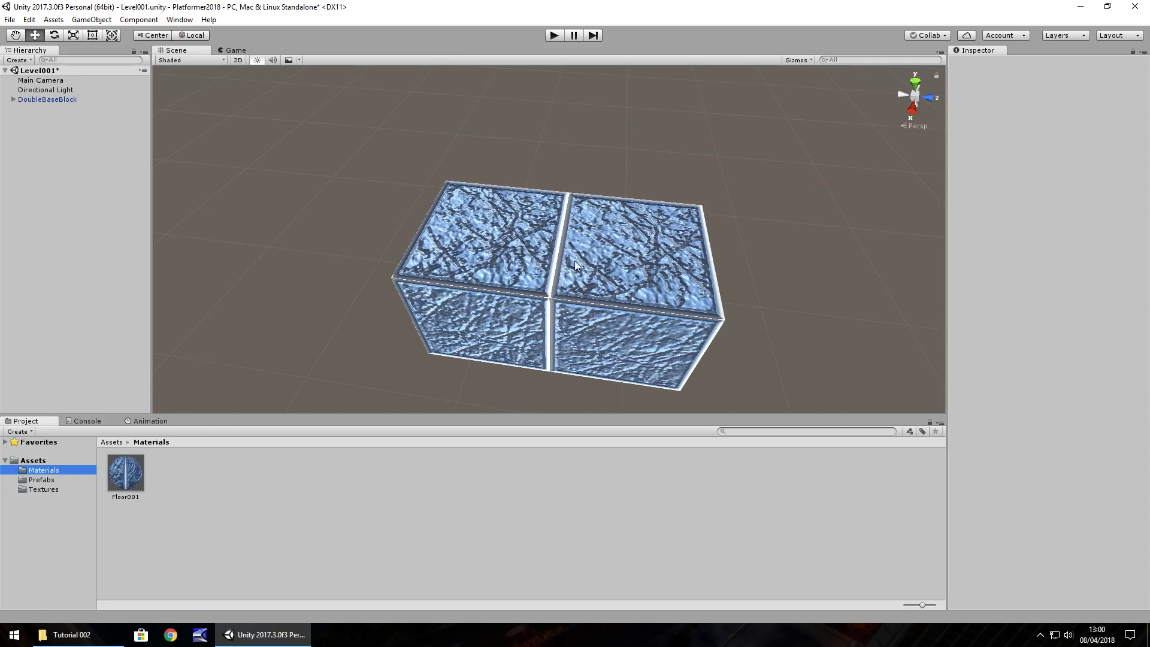
# - Untick Create from Grayscale on the Floor001_N texture and apply the import change
pyautogui.click(136, 483)
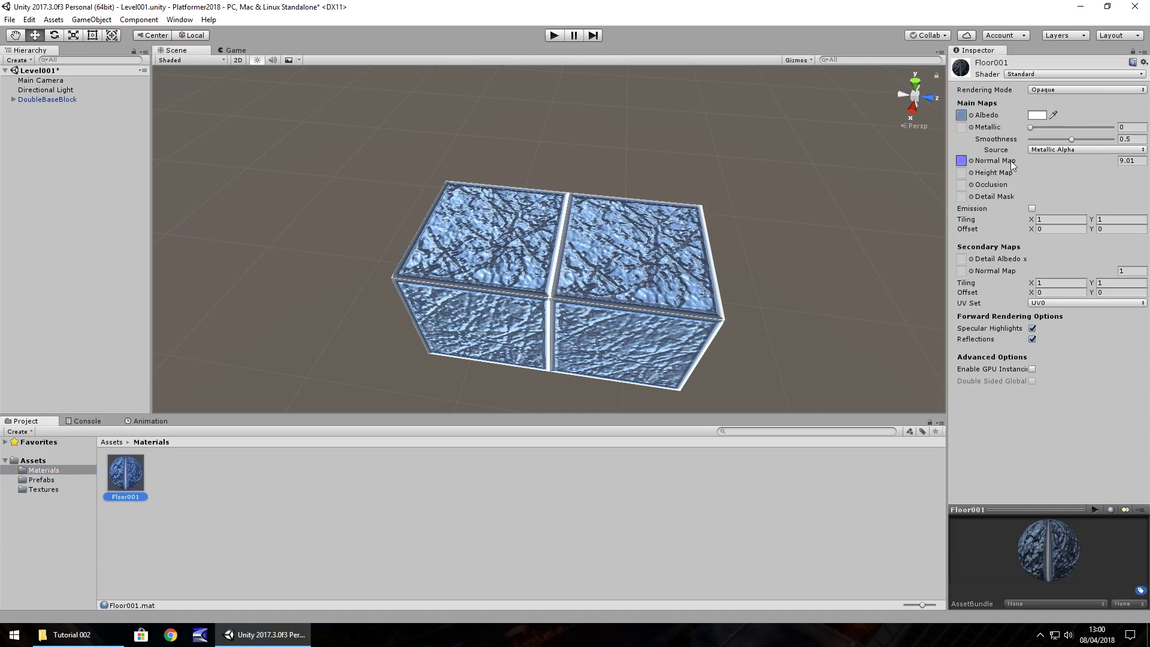
pyautogui.click(31, 490)
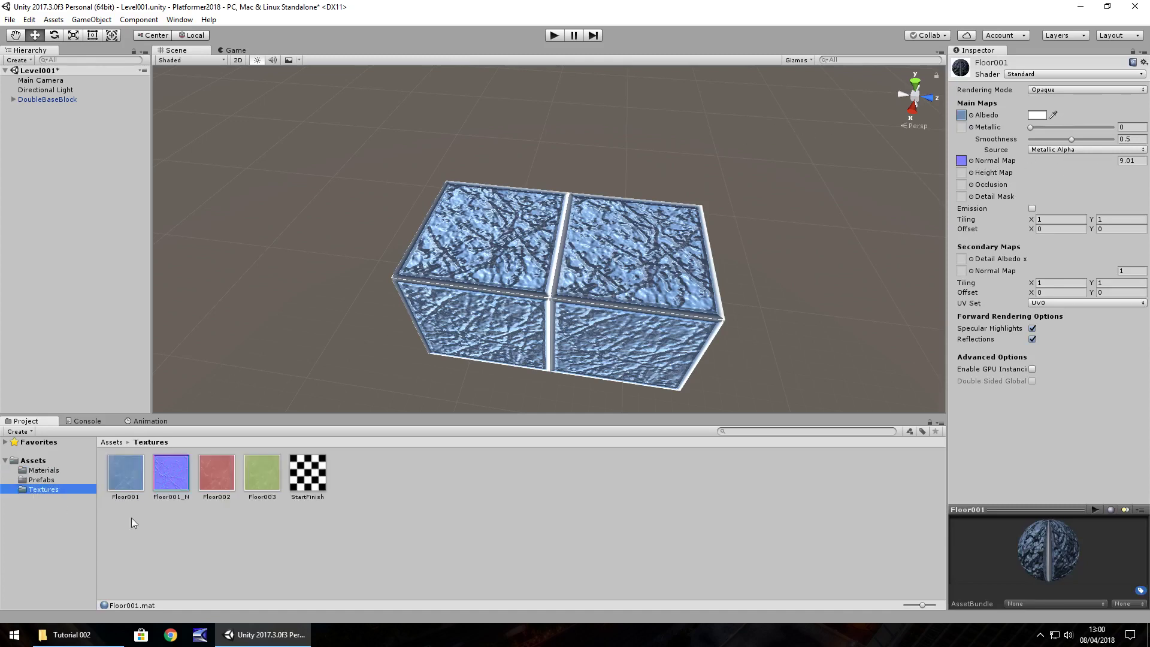
pyautogui.click(169, 483)
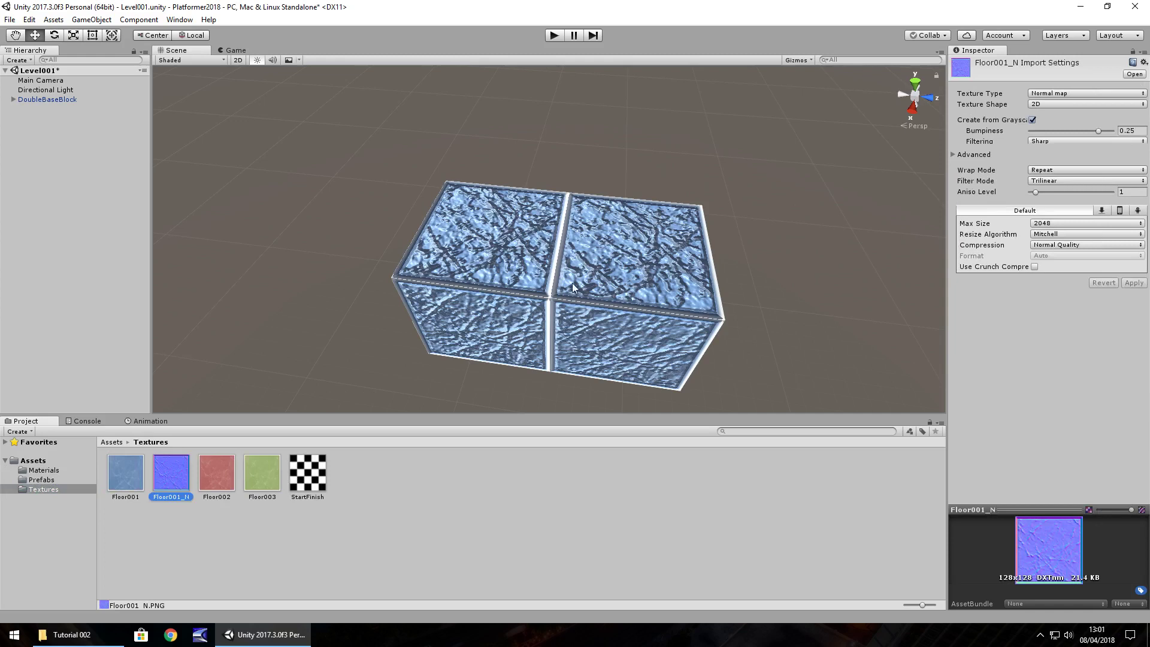
pyautogui.click(1032, 120)
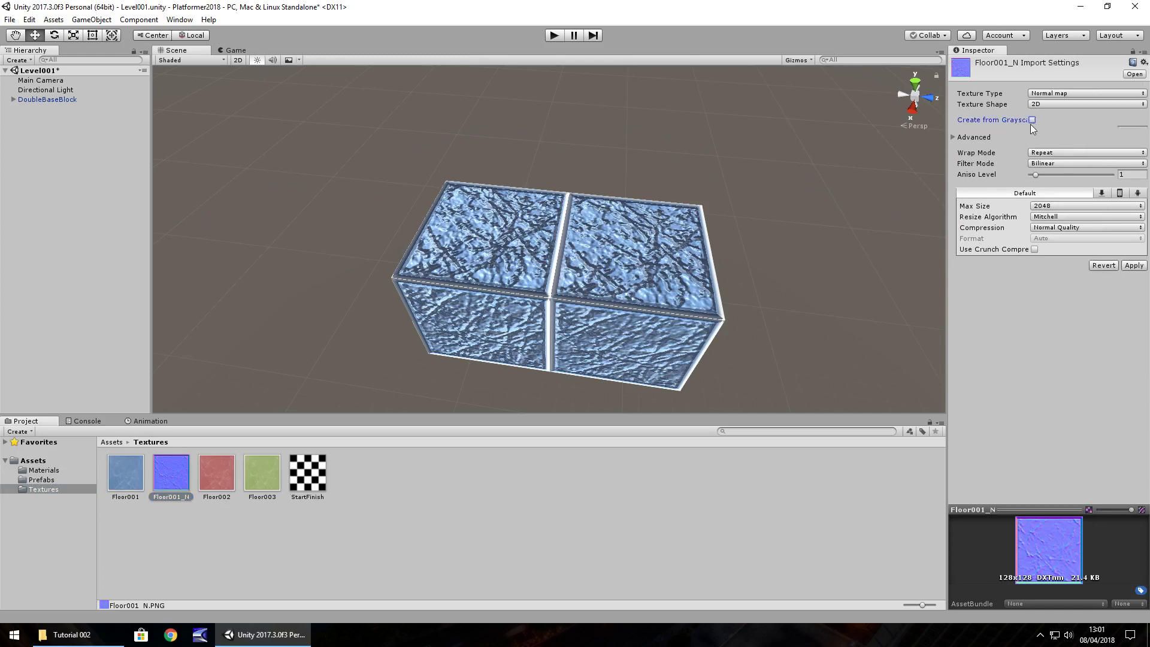
pyautogui.click(1133, 264)
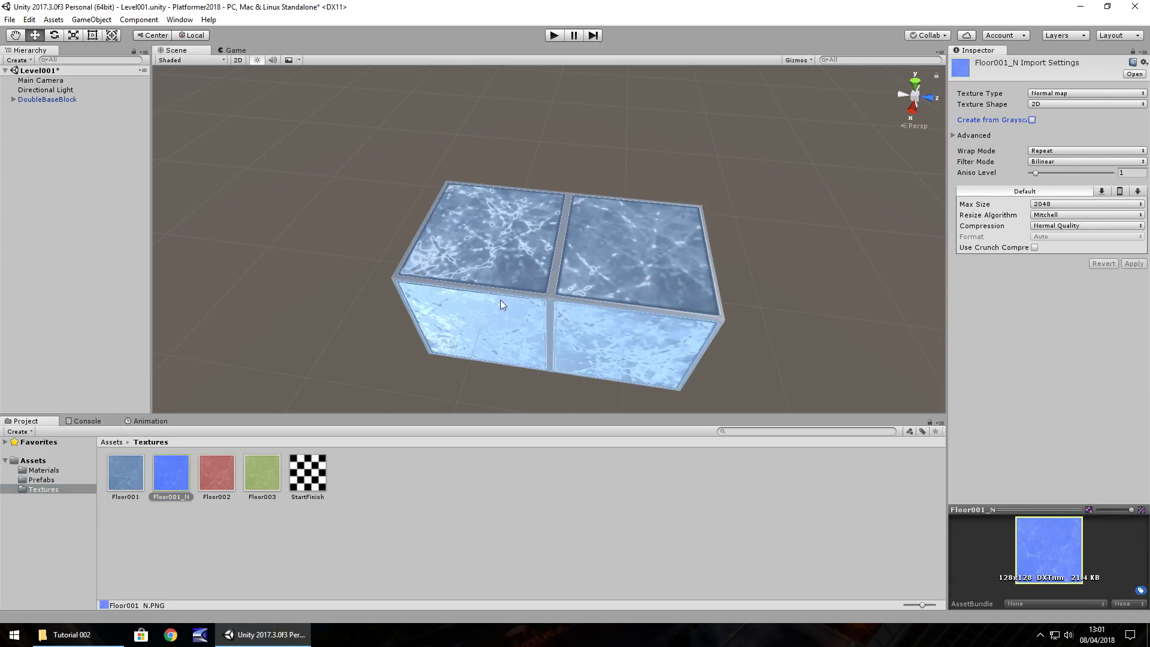
pyautogui.click(451, 496)
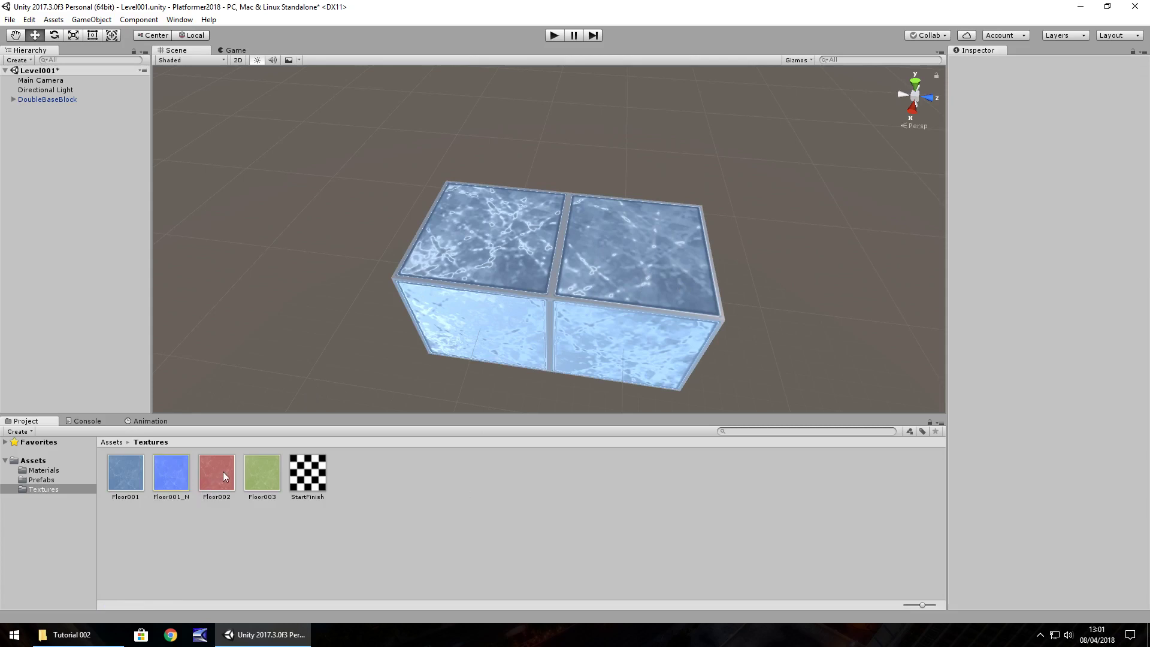
# - Add a material via Create > Material in Materials and name it Floor002
pyautogui.click(53, 470)
pyautogui.rightClick(168, 479)
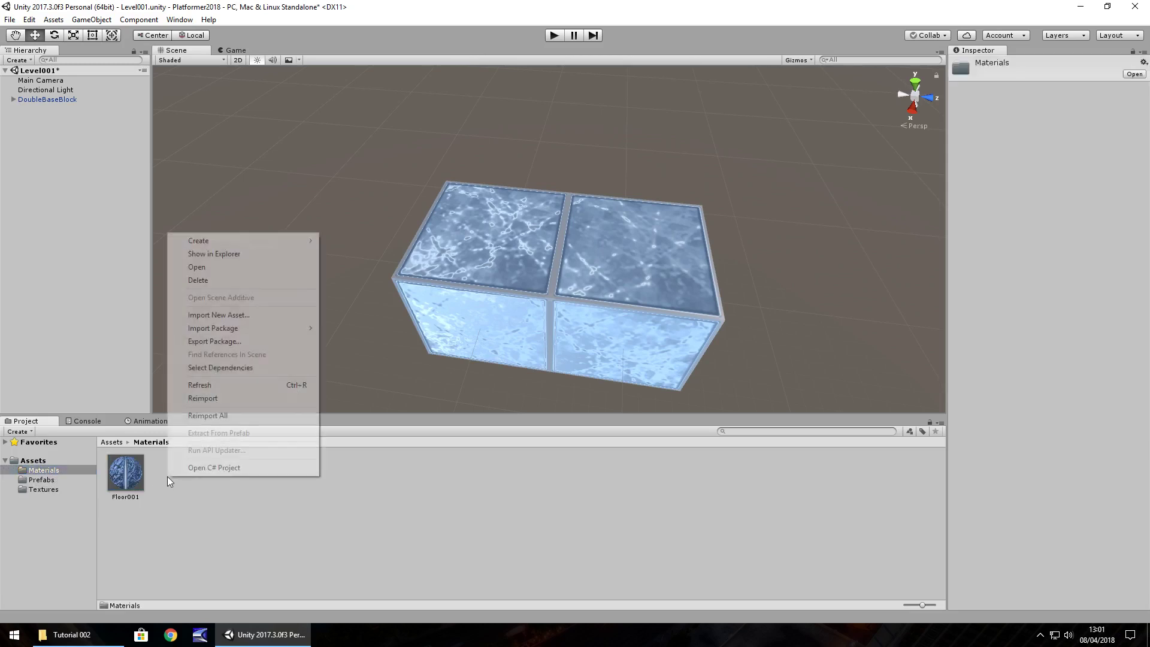
pyautogui.moveTo(239, 244)
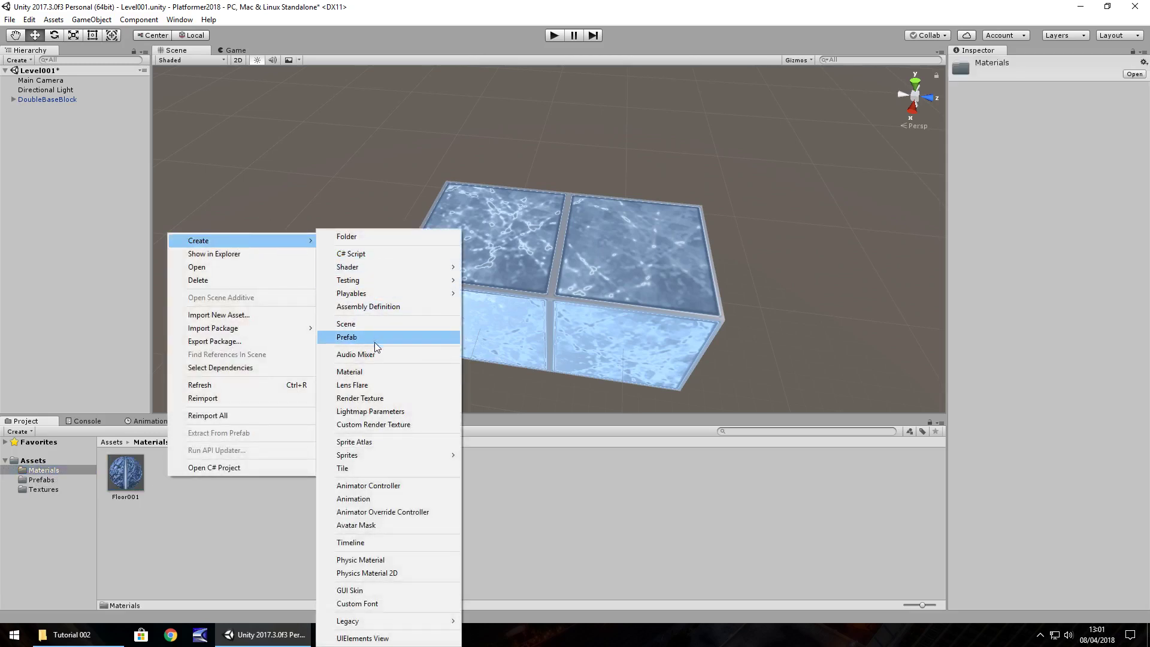
pyautogui.click(349, 372)
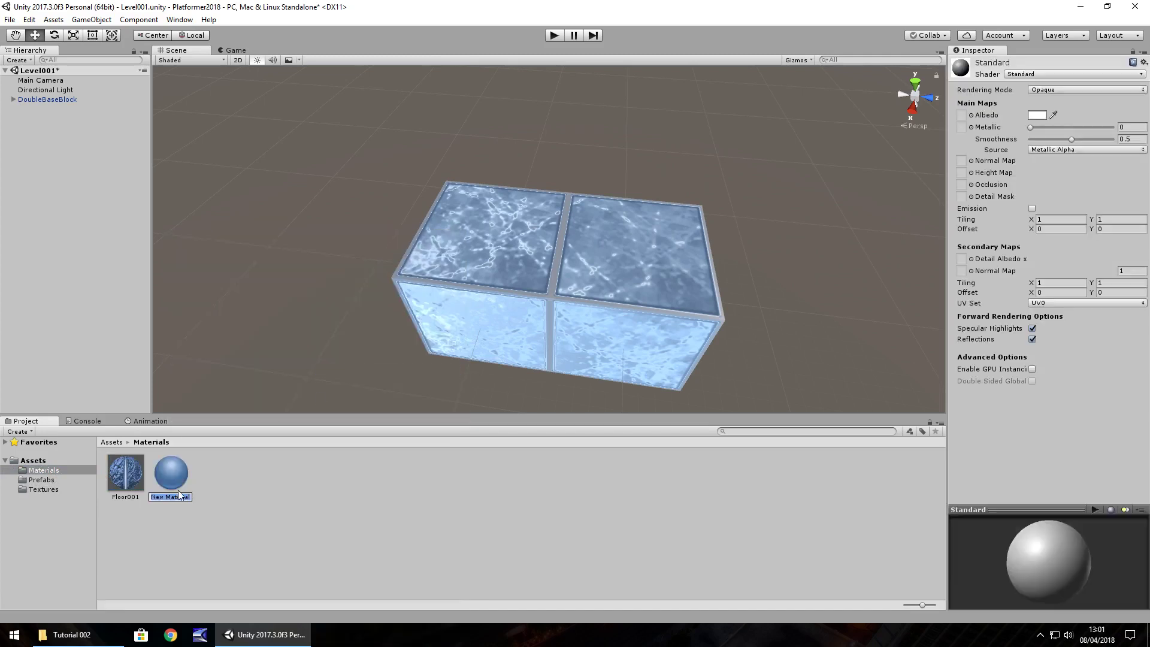
pyautogui.write('Floor002')
pyautogui.press('Return')
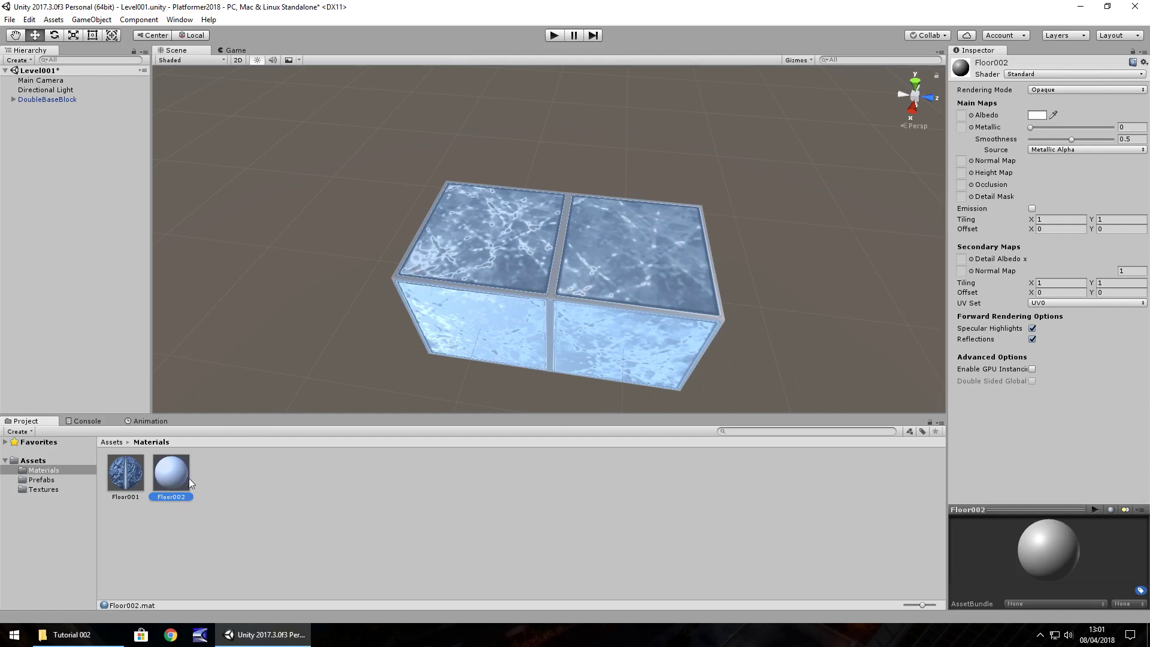
# - Drag the red Floor002 texture into Floor002's Albedo slot, then reselect the material
pyautogui.click(48, 490)
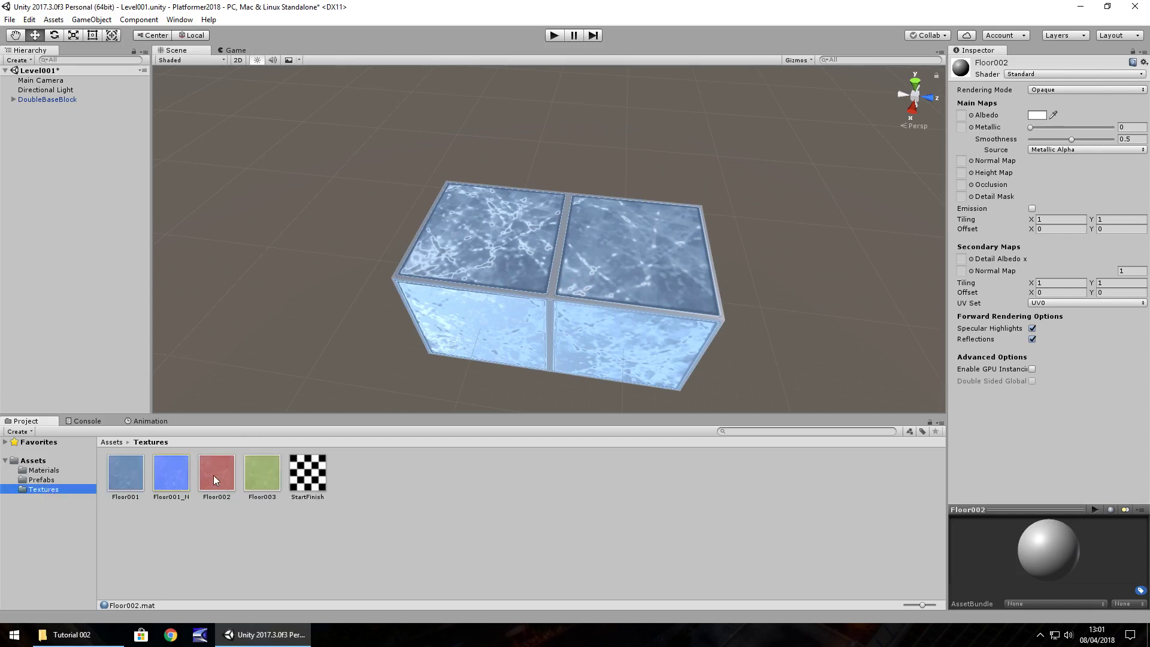
pyautogui.moveTo(213, 475); pyautogui.dragTo(964, 118)
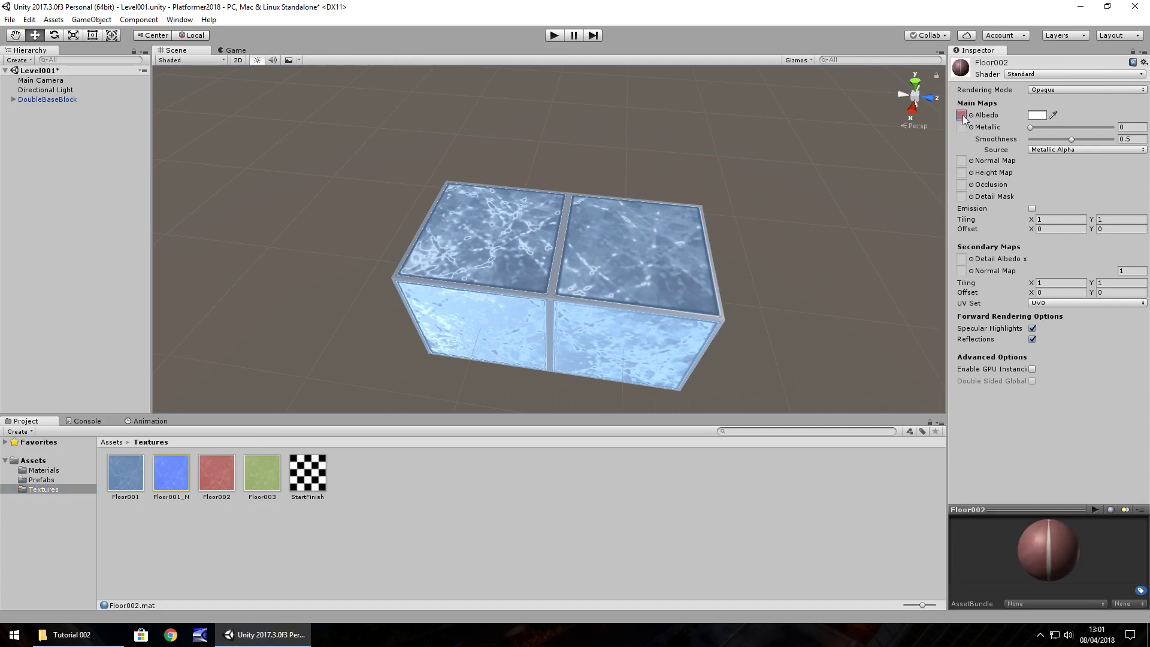
pyautogui.click(39, 471)
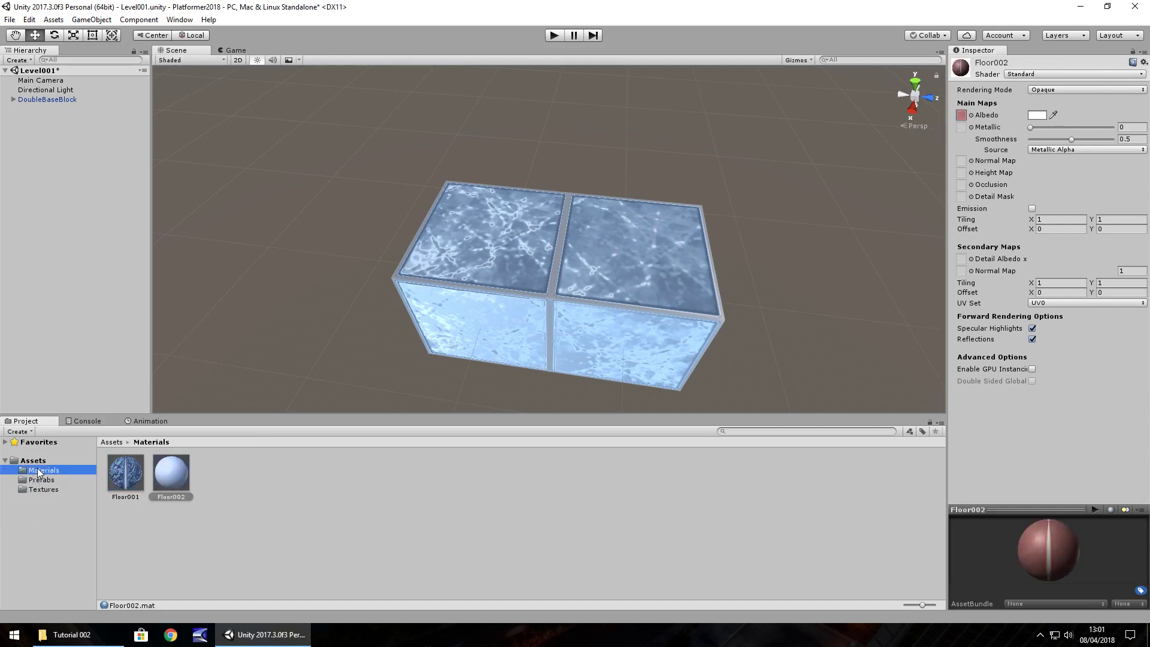
pyautogui.click(178, 473)
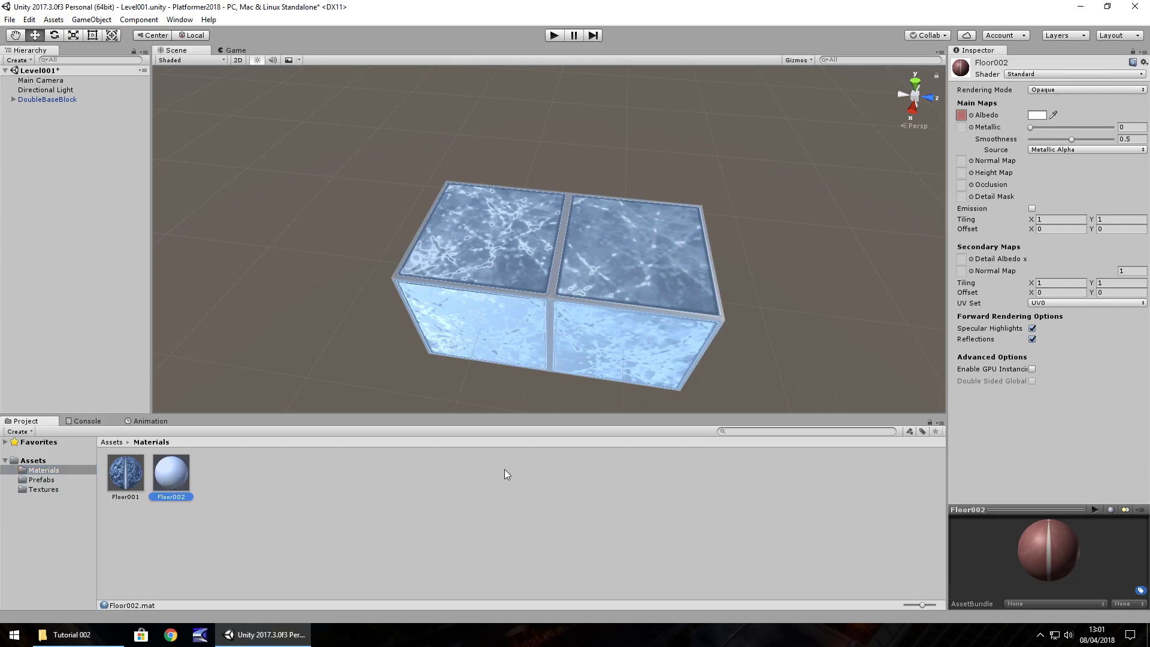
# - Add a cube, move it along Z beside the double block, and apply Floor002
pyautogui.click(90, 20)
pyautogui.moveTo(150, 59)
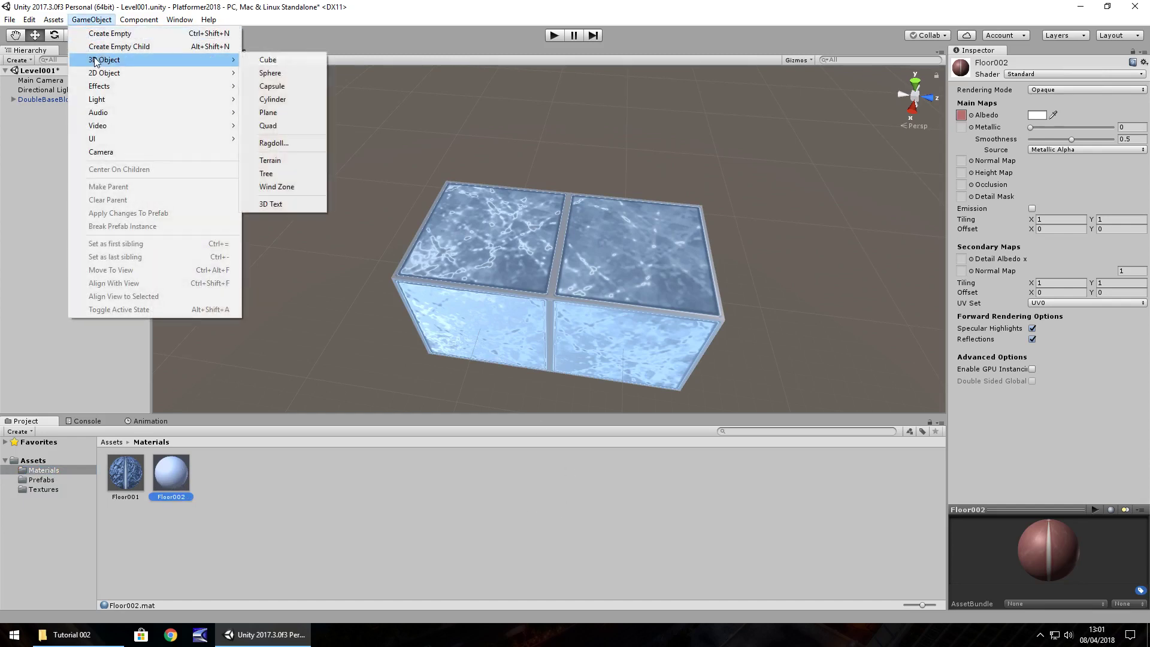
pyautogui.click(282, 59)
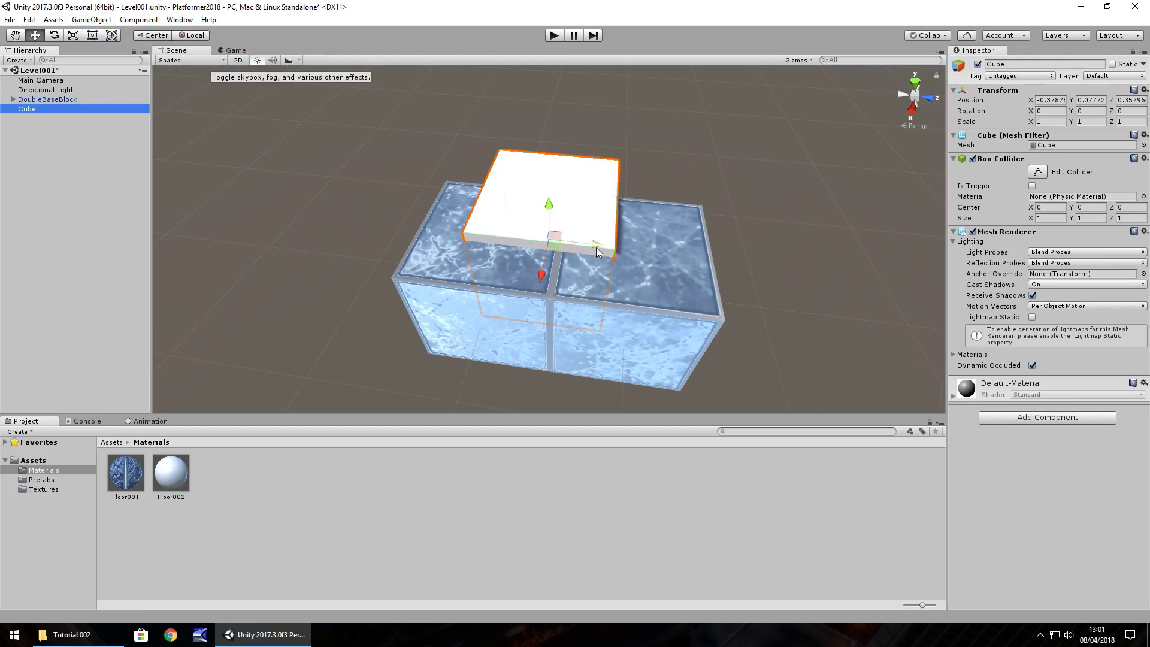
pyautogui.moveTo(596, 247); pyautogui.dragTo(310, 297)
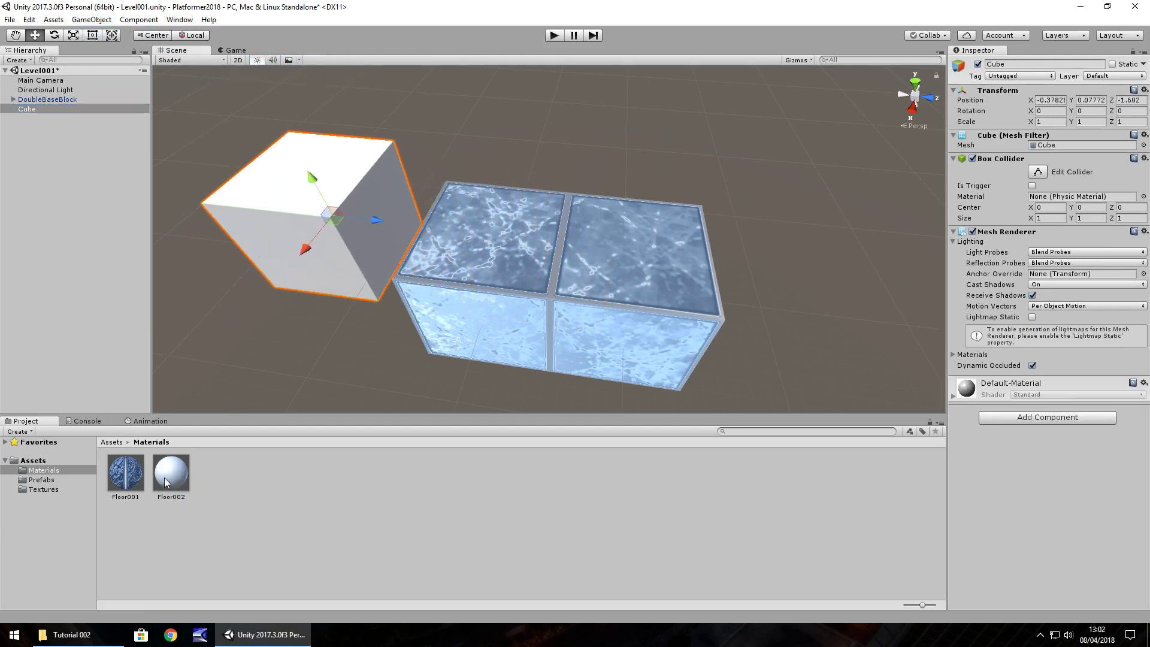
pyautogui.moveTo(171, 473); pyautogui.dragTo(271, 228)
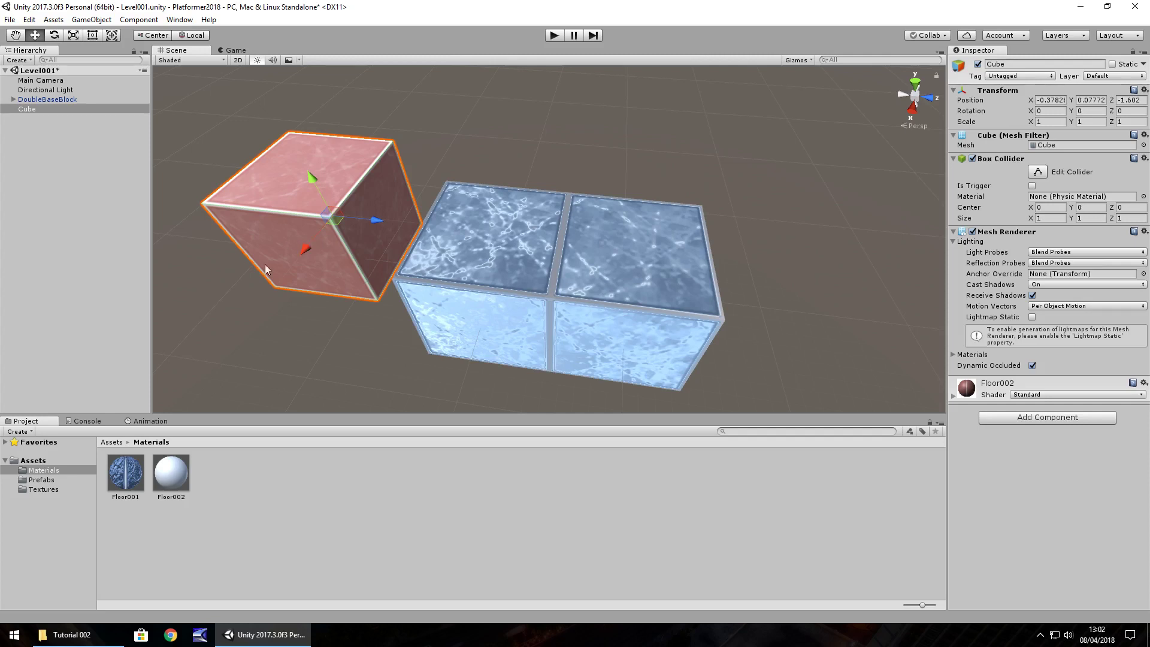
pyautogui.click(54, 488)
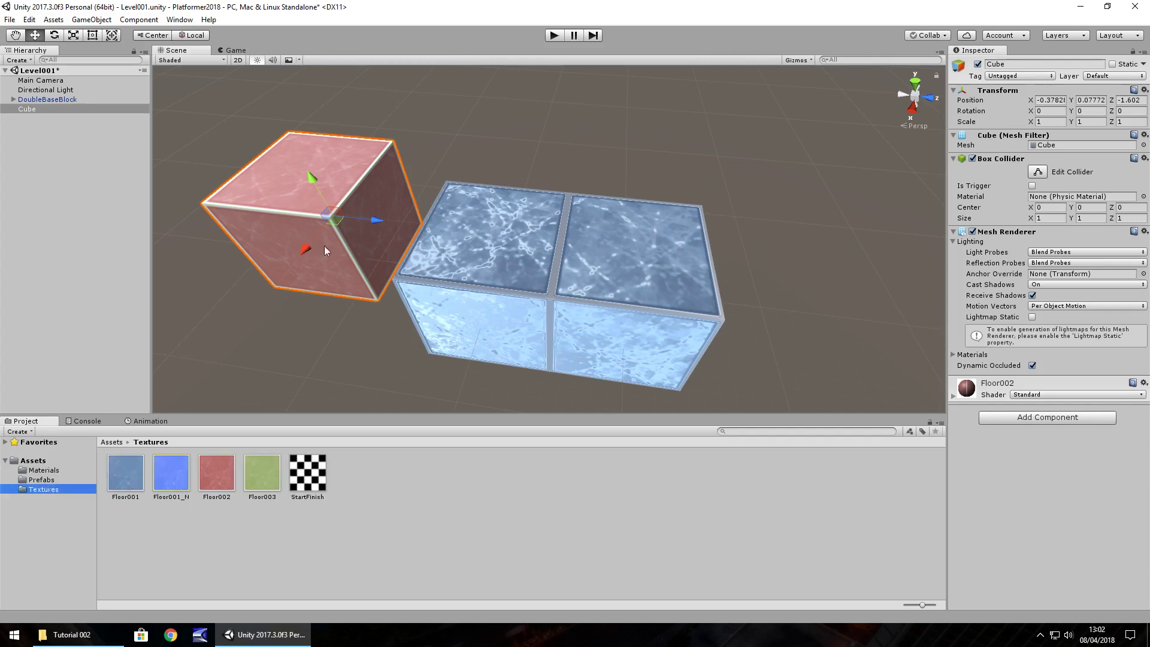
# - Delete the red cube and duplicate the Floor002 texture, naming the copy Floor002_N
pyautogui.click(274, 203)
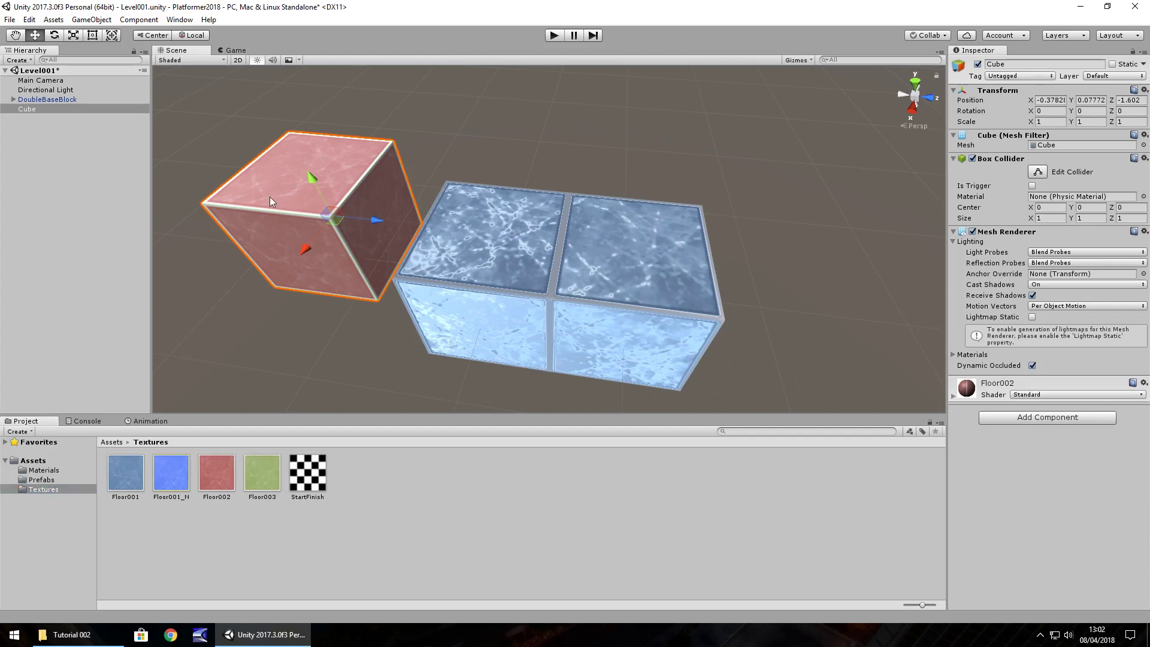
pyautogui.press('Delete')
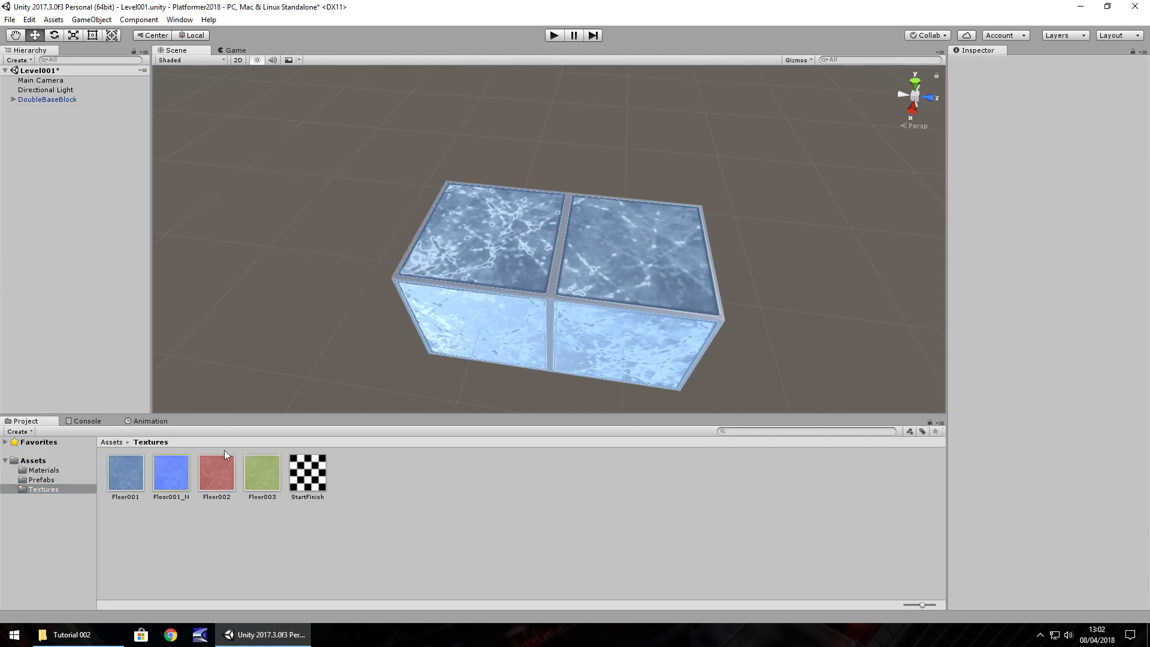
pyautogui.click(219, 472)
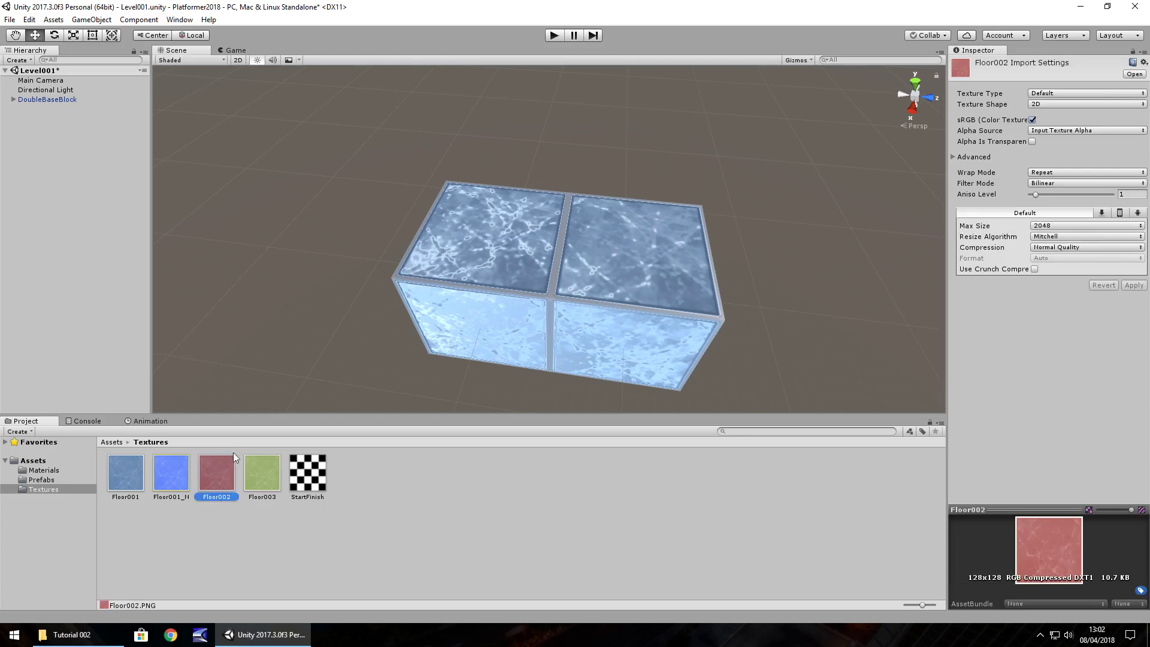
pyautogui.hotkey('ctrl', 'd')
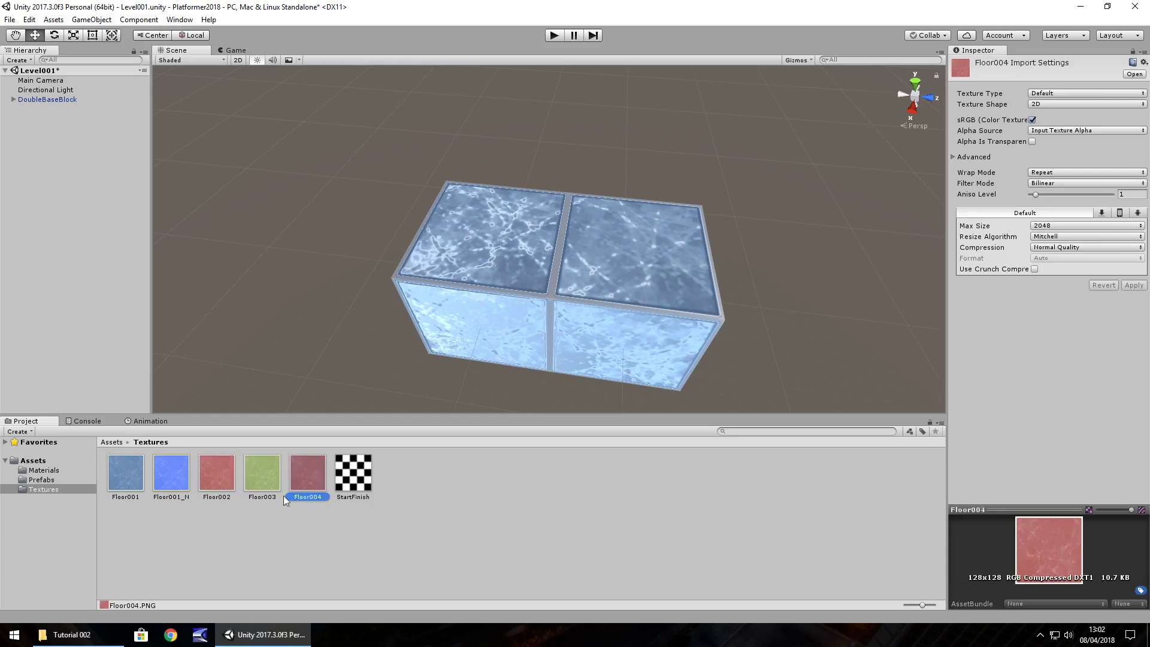
pyautogui.click(312, 495)
pyautogui.moveTo(318, 497); pyautogui.dragTo(323, 499)
pyautogui.write('2_N')
pyautogui.press('Return')
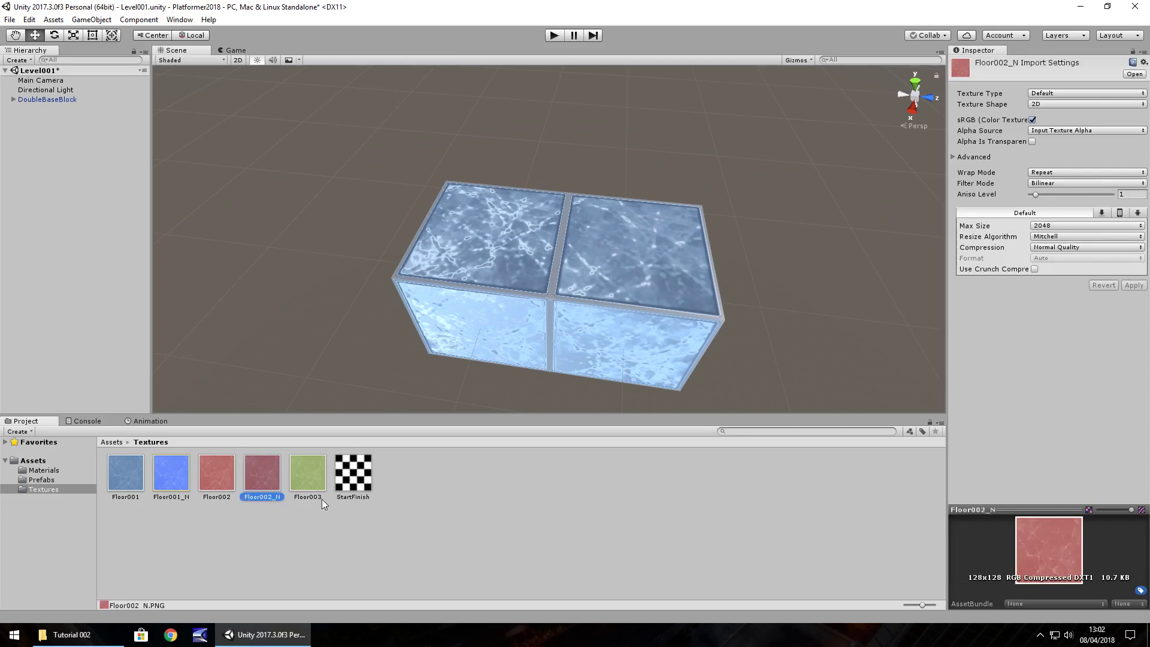
# - Set Floor002_N's Texture Type to Normal map and apply the import setting
pyautogui.click(1080, 94)
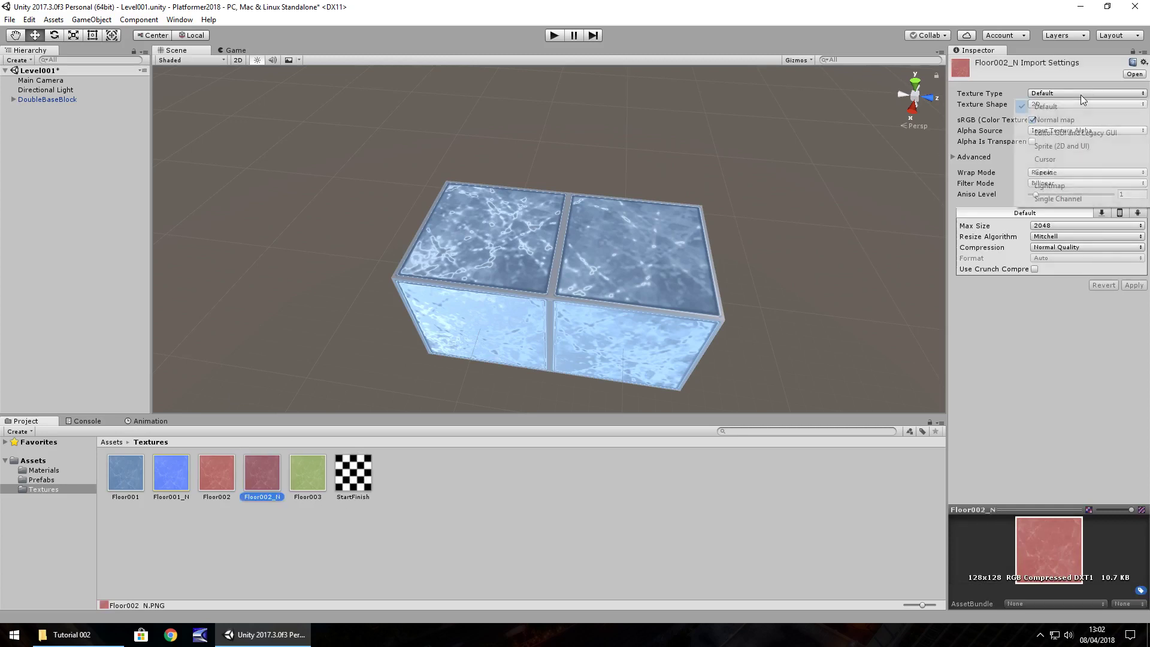
pyautogui.click(1065, 117)
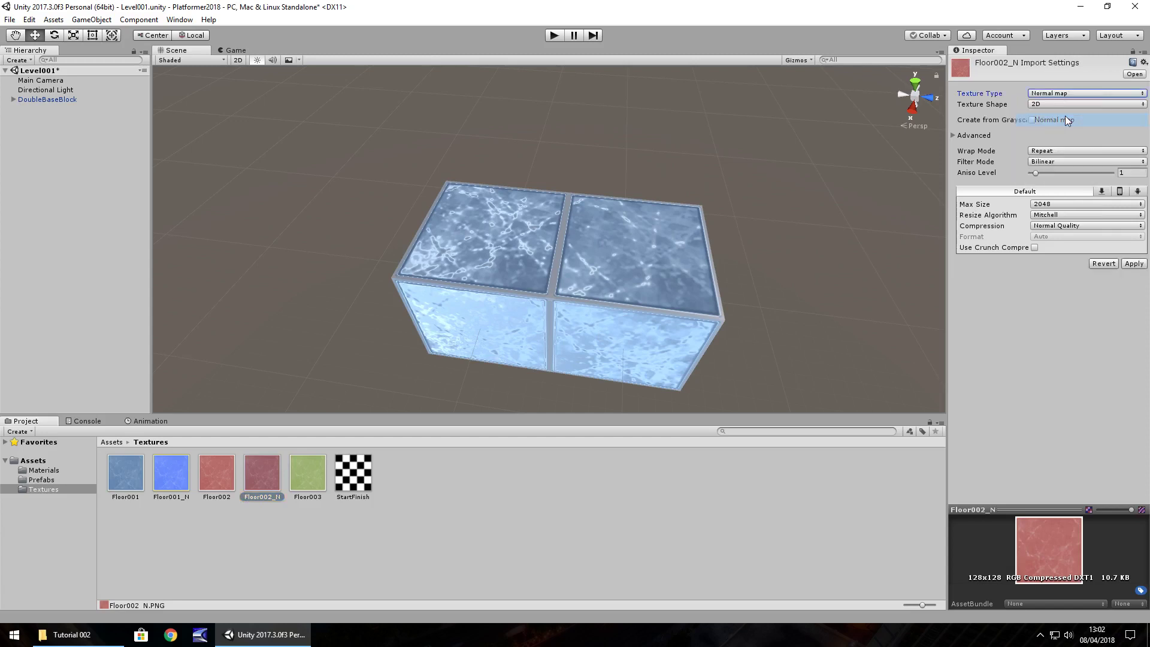
pyautogui.click(1134, 264)
pyautogui.click(397, 552)
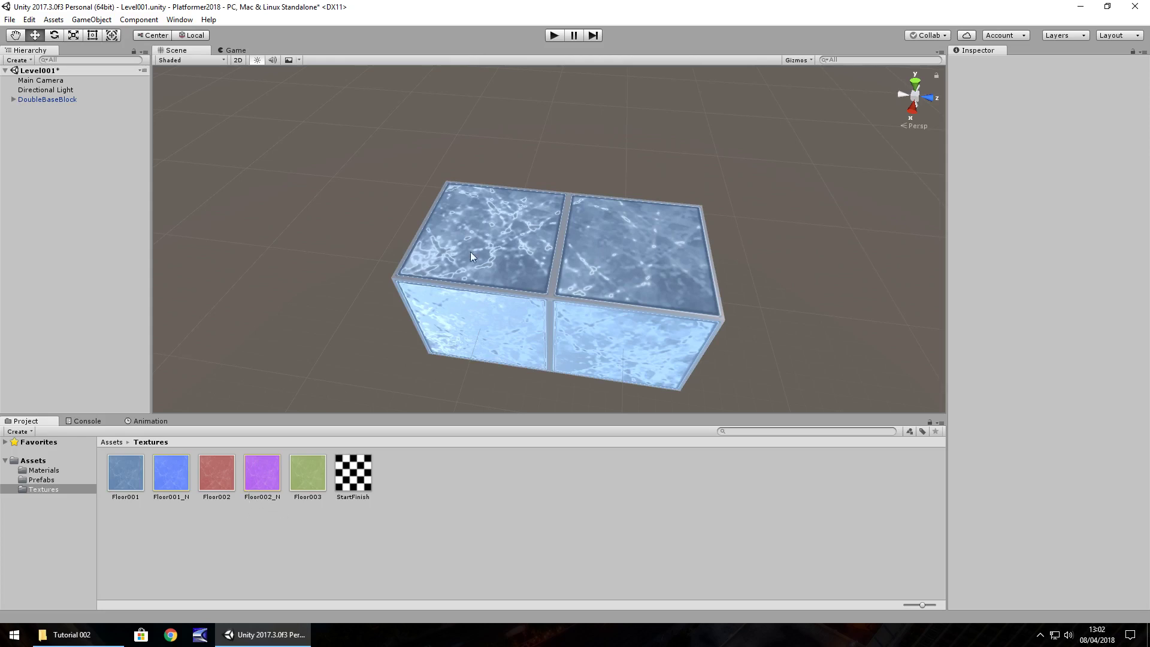
# - Duplicate the first base block inside DoubleBaseBlock and move the copy to the Hierarchy root
pyautogui.click(59, 99)
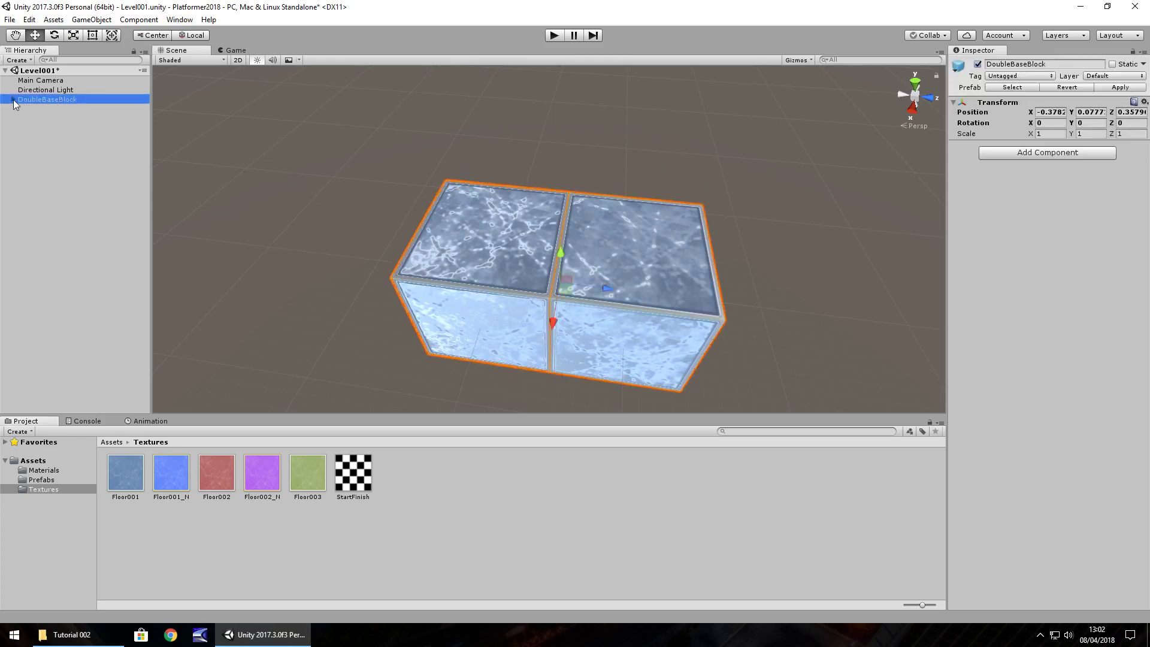
pyautogui.click(13, 100)
pyautogui.click(60, 109)
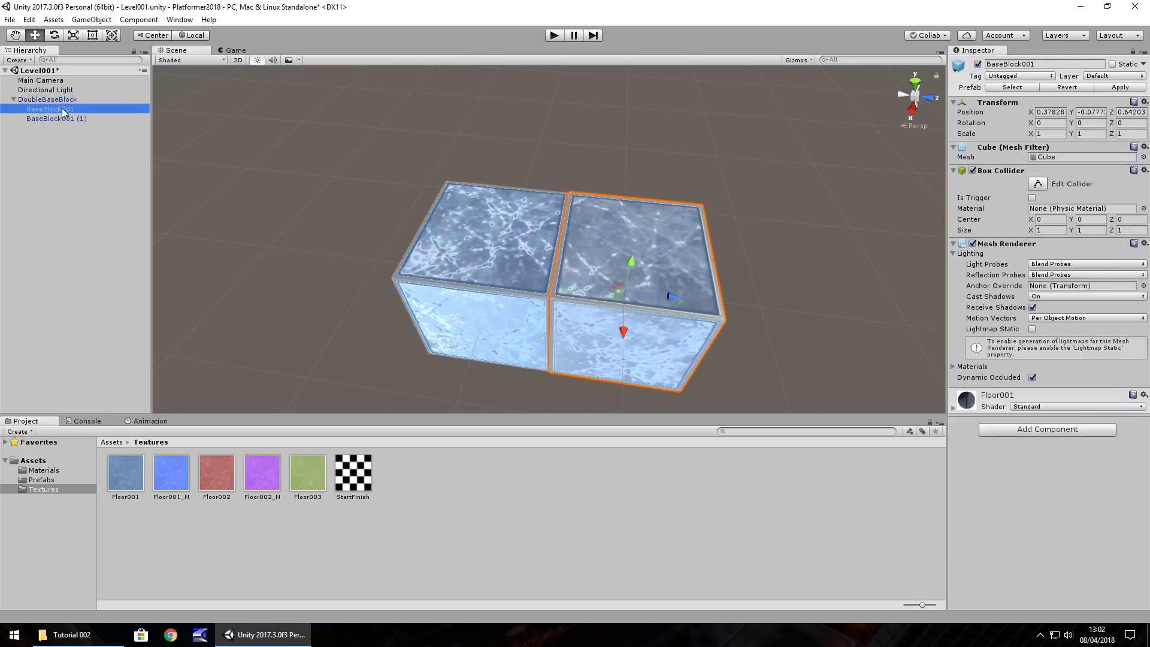
pyautogui.hotkey('ctrl', 'd')
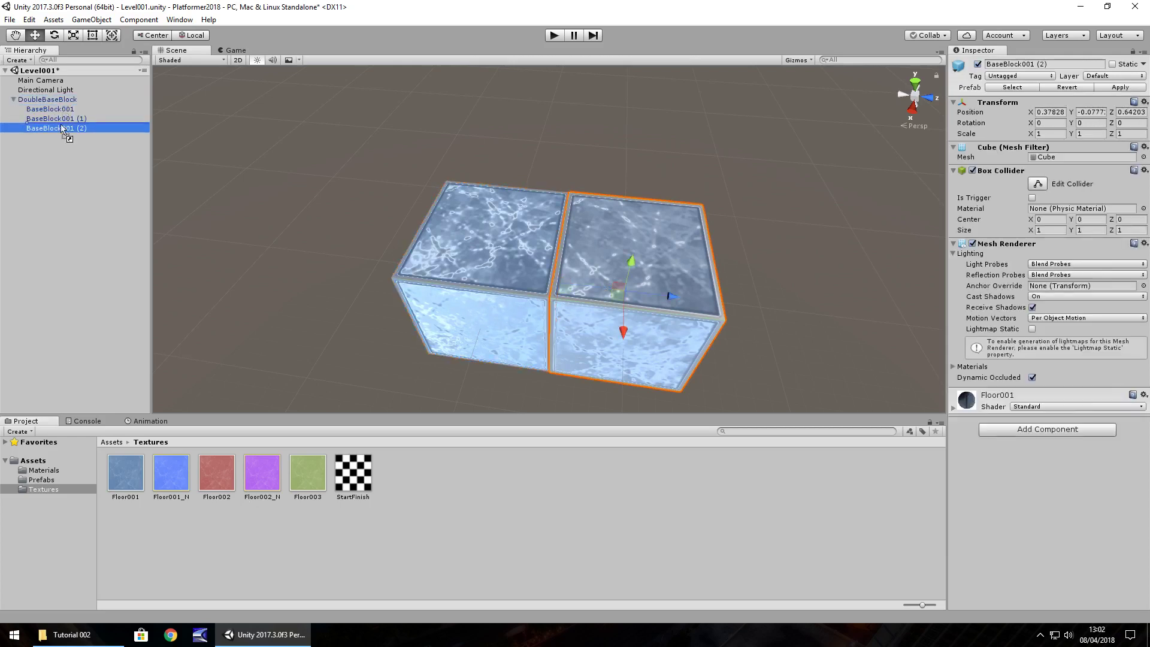
pyautogui.moveTo(66, 129); pyautogui.dragTo(39, 99)
pyautogui.click(55, 149)
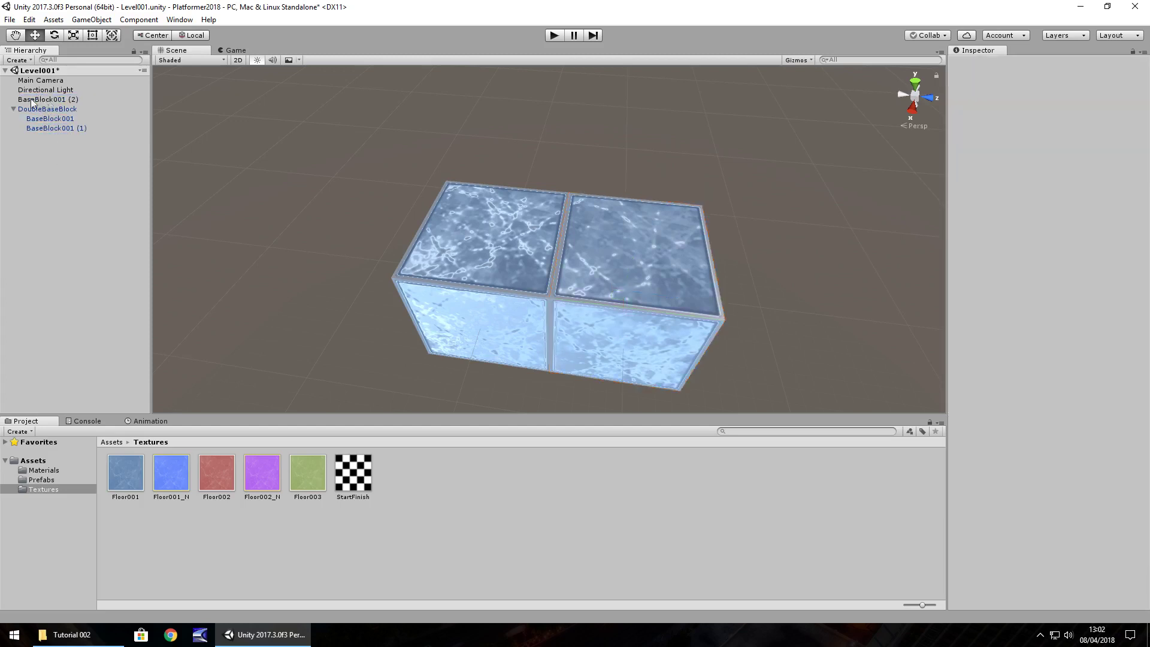
pyautogui.click(50, 102)
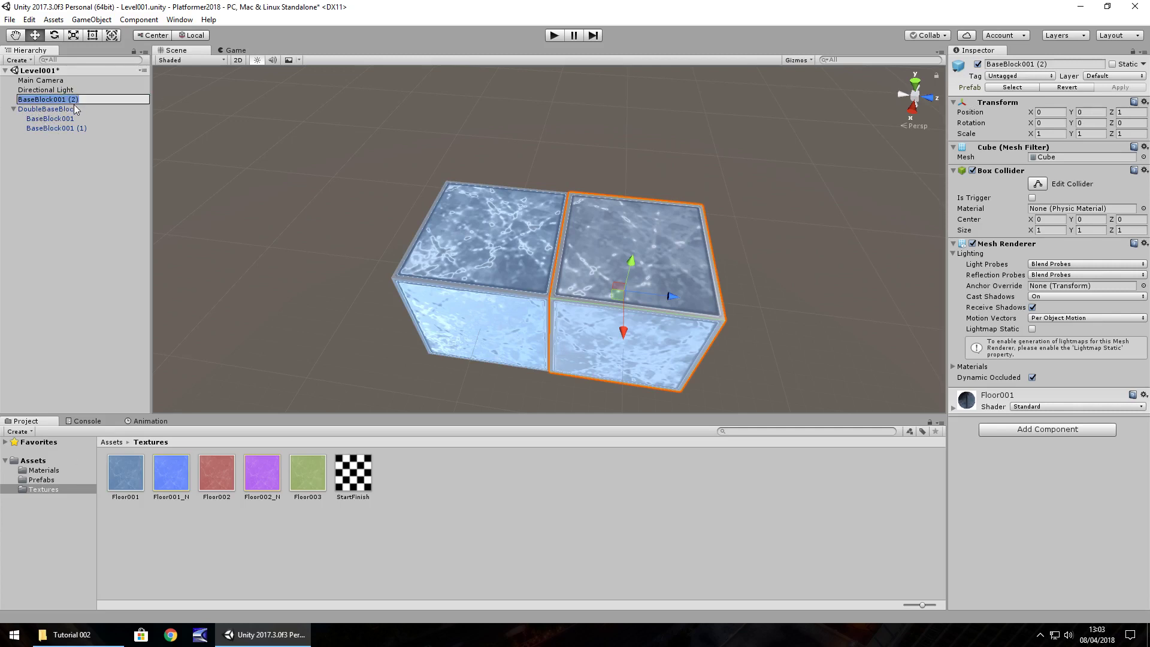
# - Rename the copy BaseBlock002 and drag it along Z away from the double block
pyautogui.click(66, 103)
pyautogui.moveTo(68, 103); pyautogui.dragTo(89, 102)
pyautogui.write('22')
pyautogui.press('BackSpace')
pyautogui.press('Return')
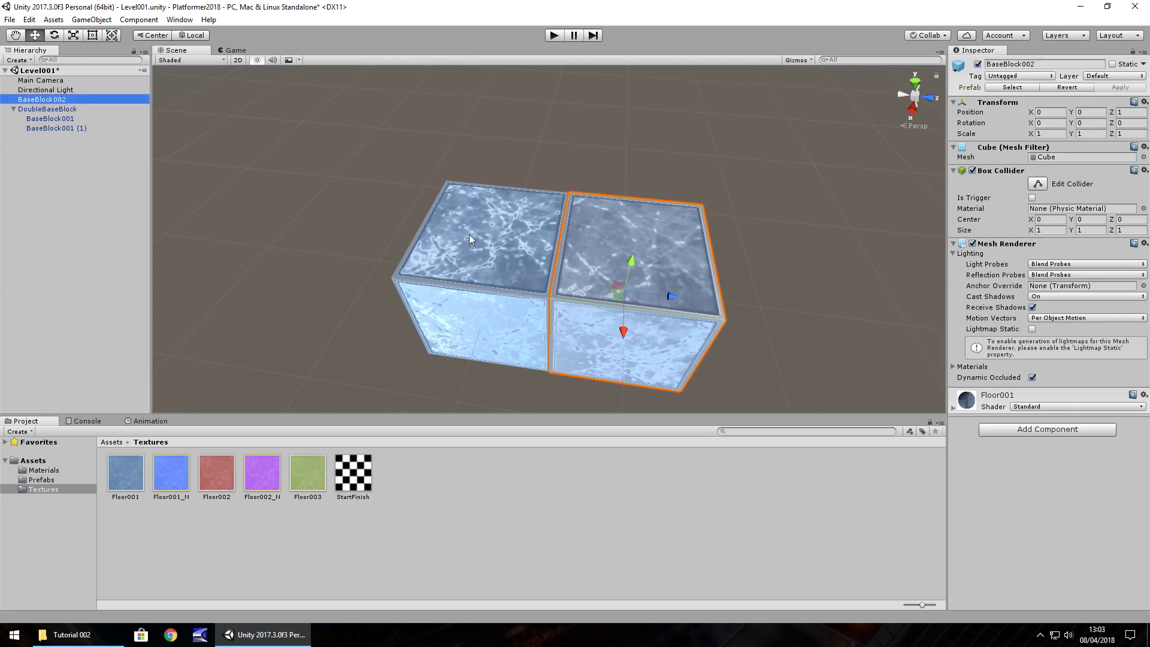
pyautogui.moveTo(672, 296); pyautogui.dragTo(307, 243)
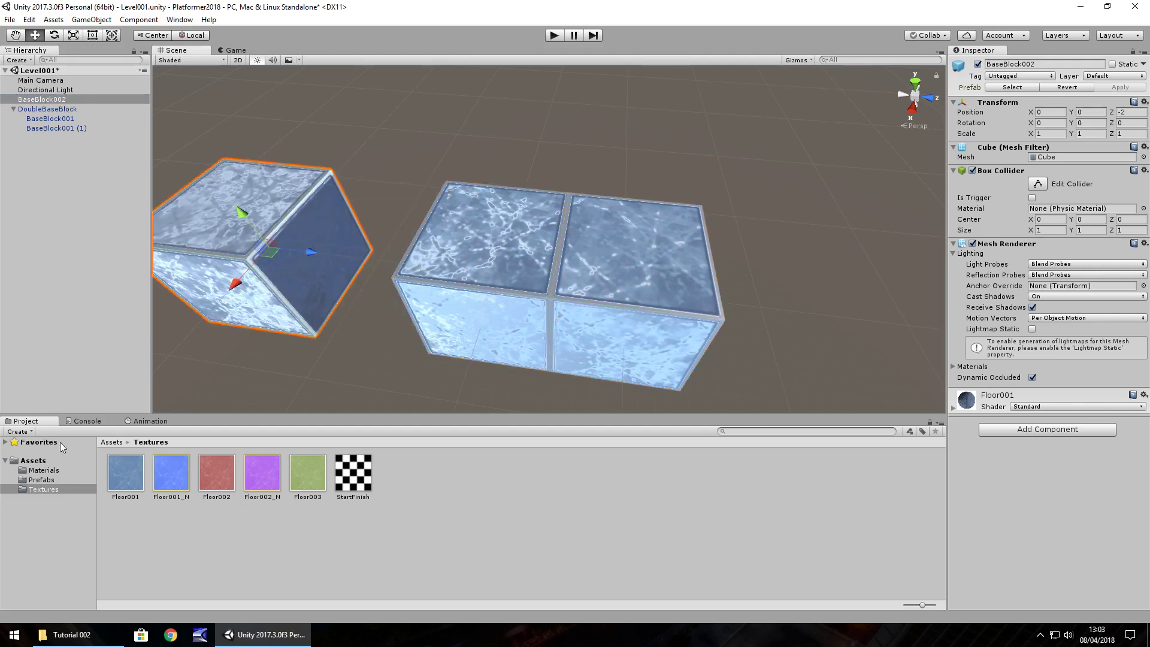
# - Apply the Floor002 material to BaseBlock002 and assign Floor002_N as its normal map
pyautogui.click(43, 470)
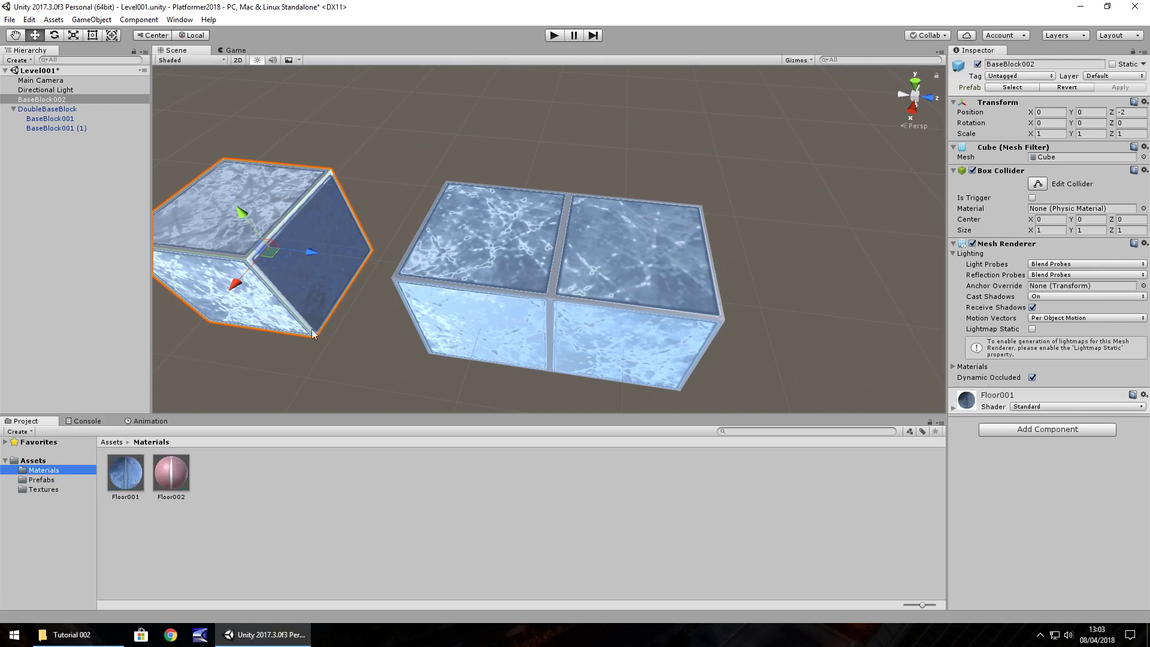
pyautogui.moveTo(170, 473); pyautogui.dragTo(301, 272)
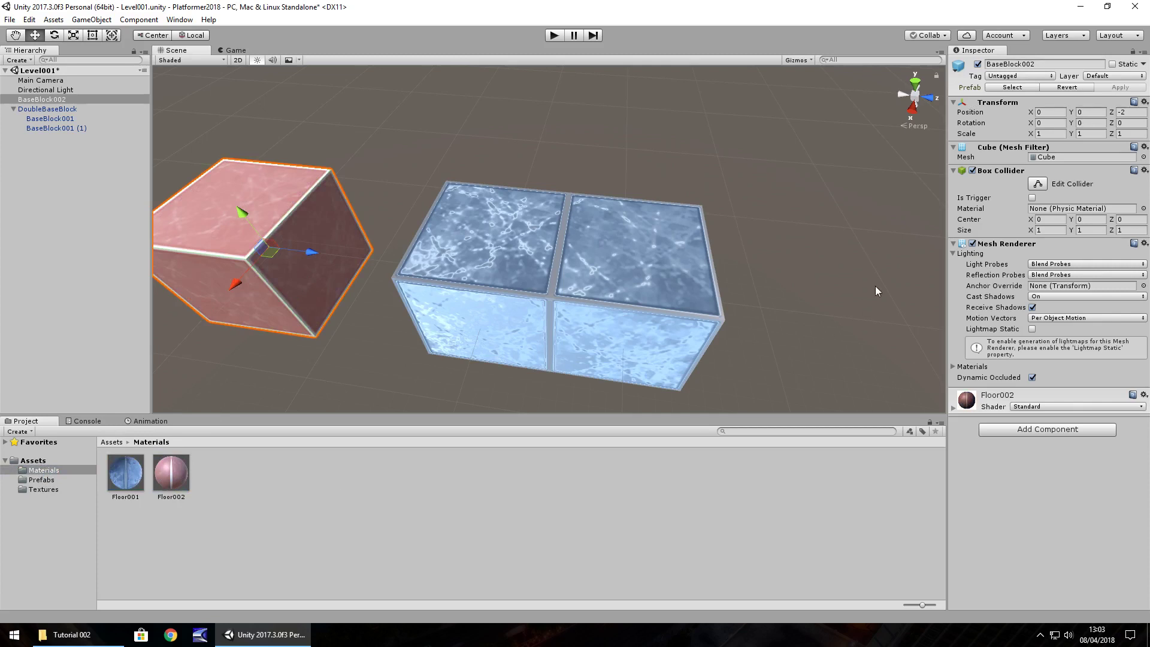
pyautogui.click(180, 473)
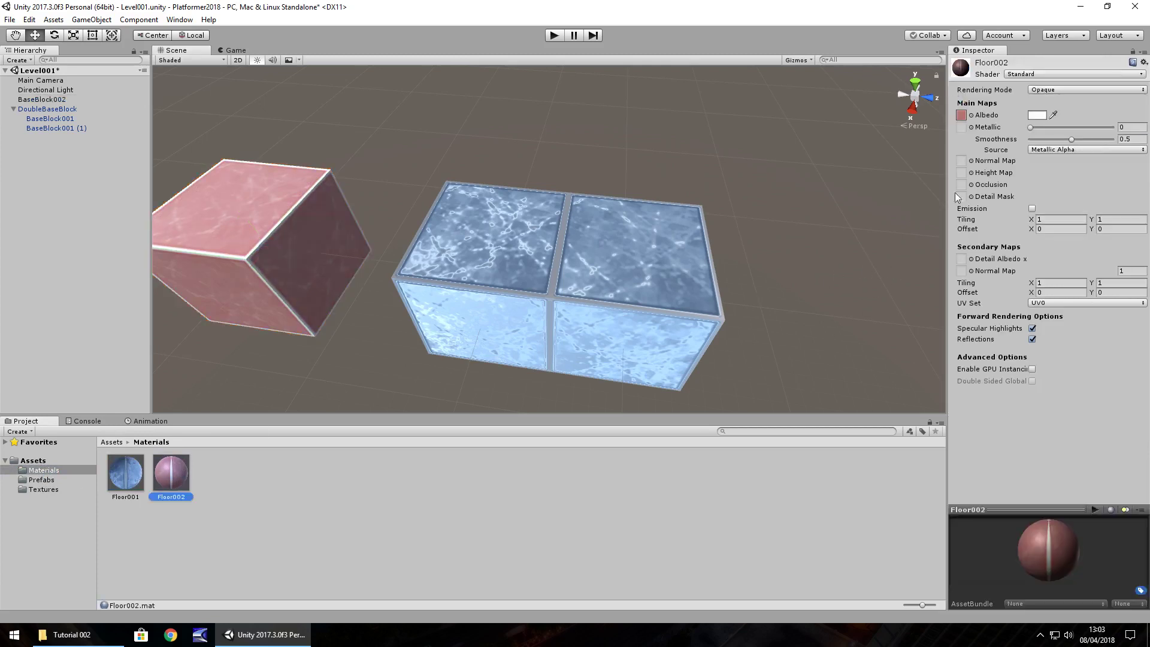
pyautogui.click(45, 490)
pyautogui.moveTo(258, 473); pyautogui.dragTo(964, 164)
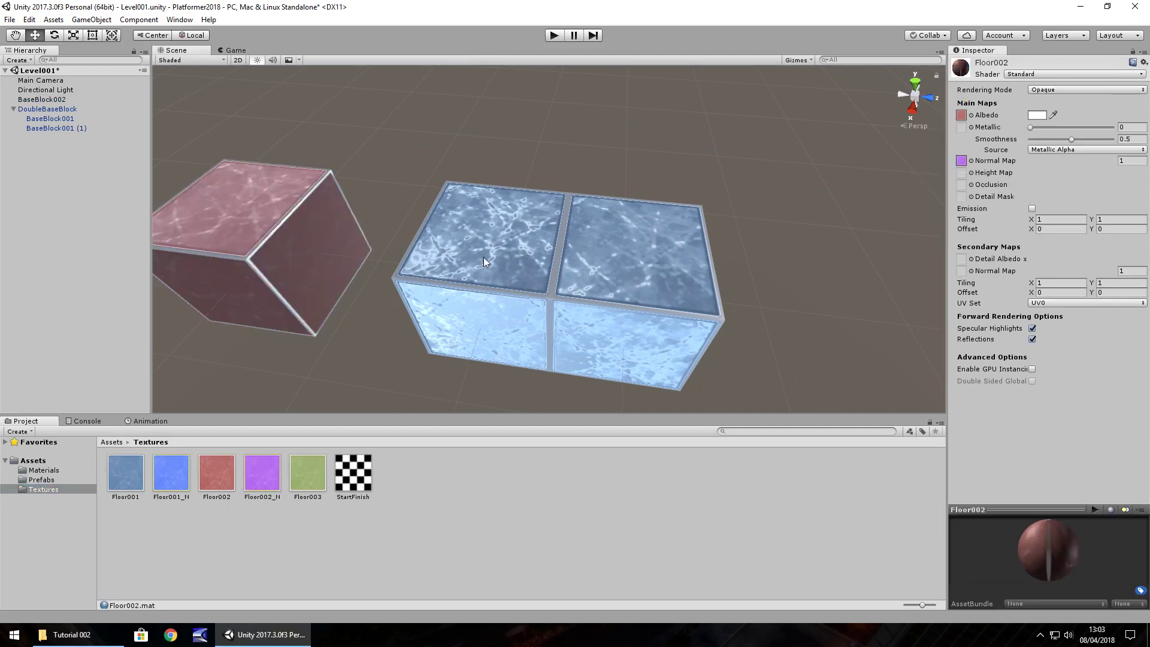
# - Compare with Floor001's normal strength, then set Floor002's normal map strength to 9
pyautogui.click(43, 470)
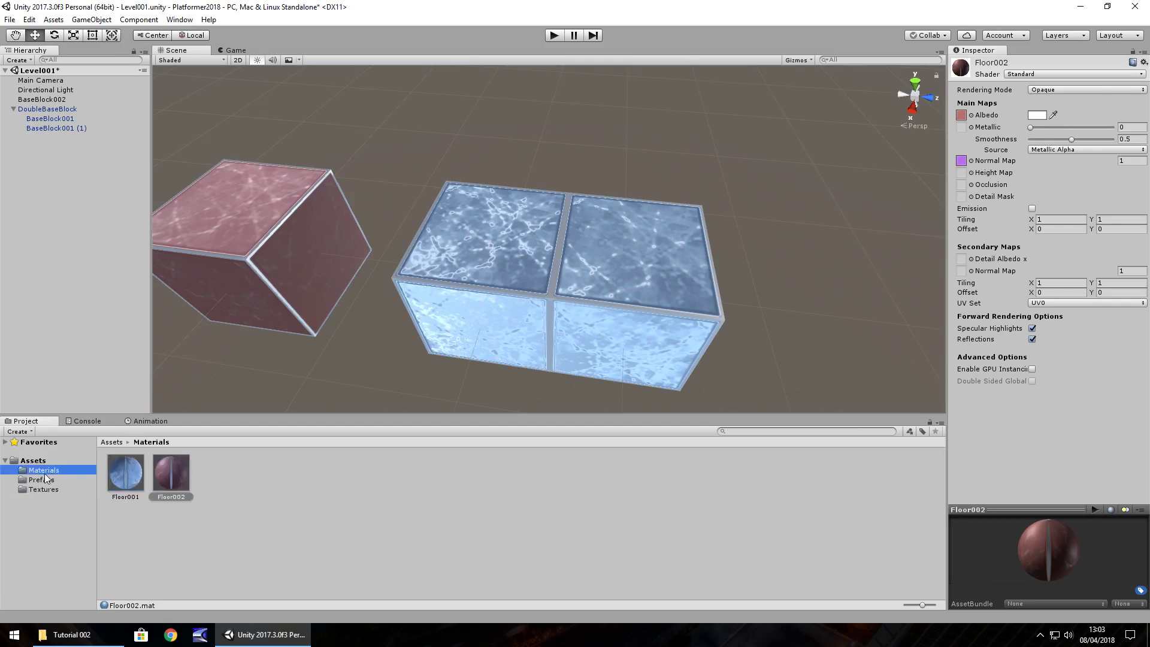
pyautogui.click(129, 474)
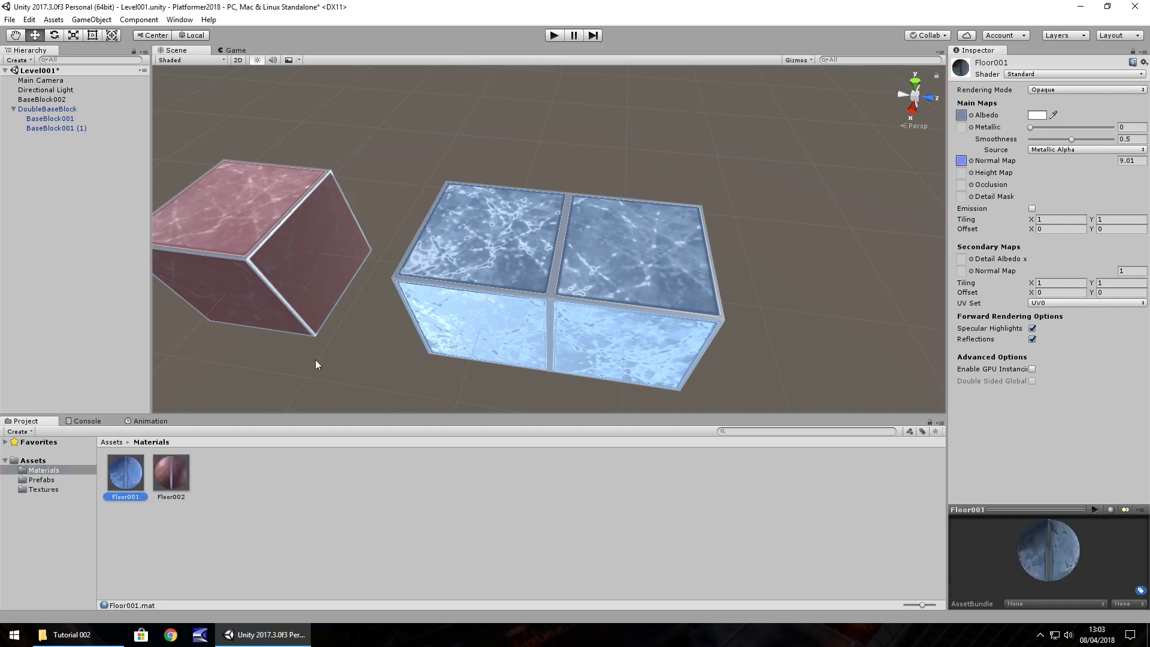
pyautogui.click(1134, 161)
pyautogui.click(170, 478)
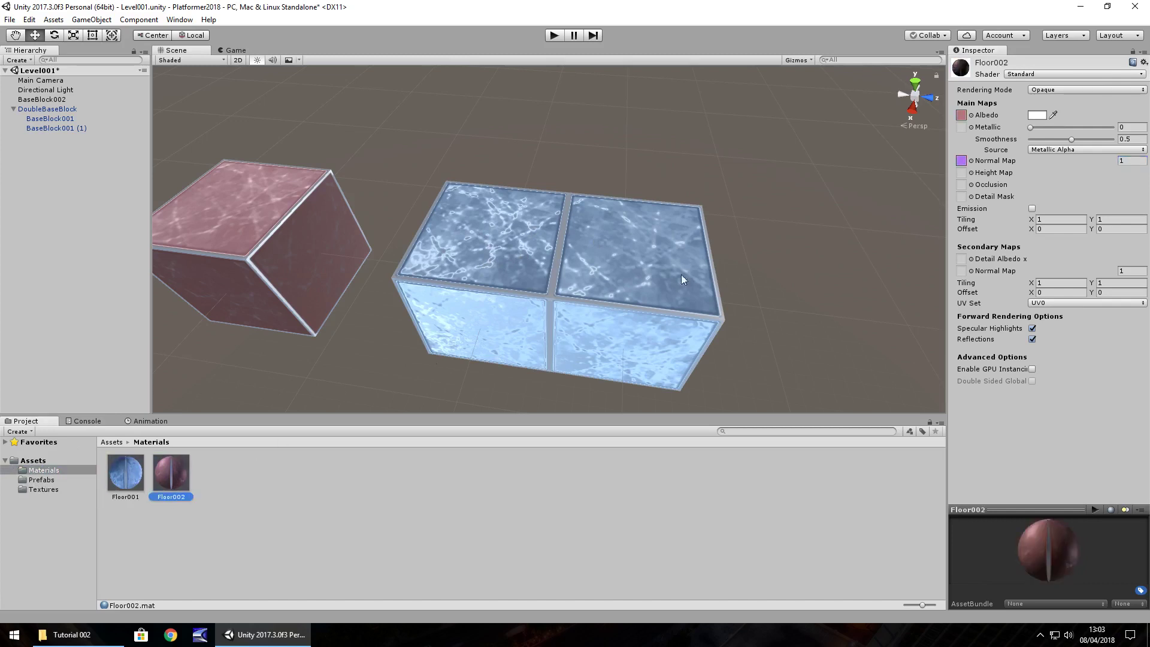
pyautogui.click(1133, 160)
pyautogui.write('9')
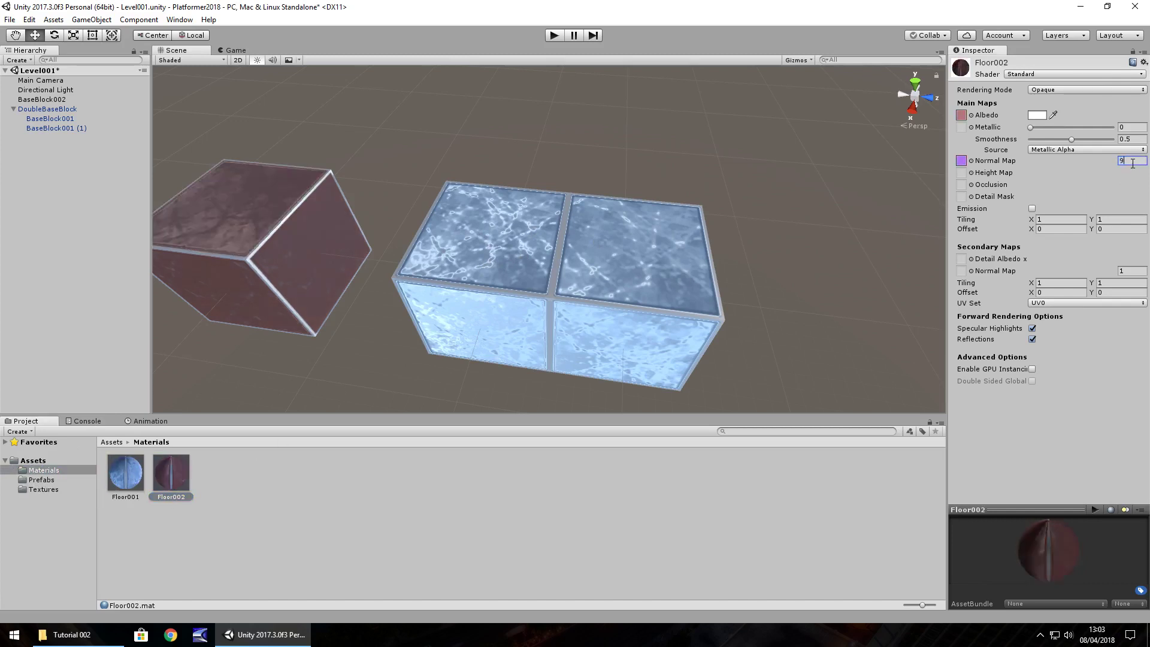
# - Adjust Floor002's Metallic and Smoothness, entering 0.5, while viewing the red cube
pyautogui.moveTo(323, 328); pyautogui.dragTo(570, 426, button='right')
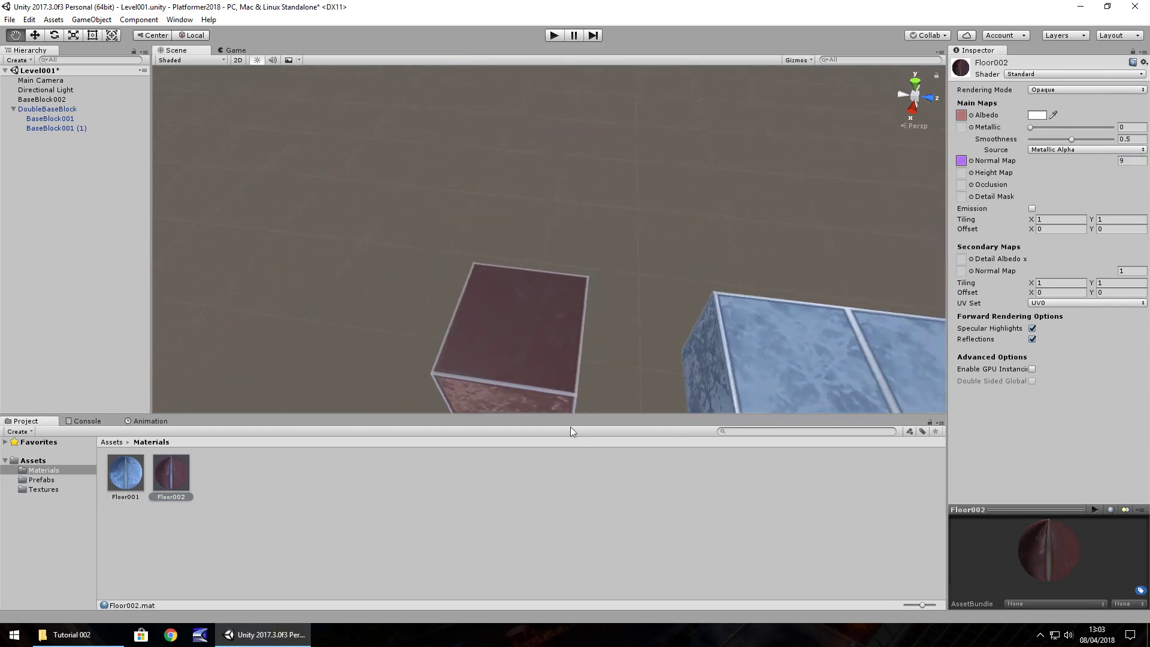
pyautogui.moveTo(571, 426); pyautogui.dragTo(513, 376)
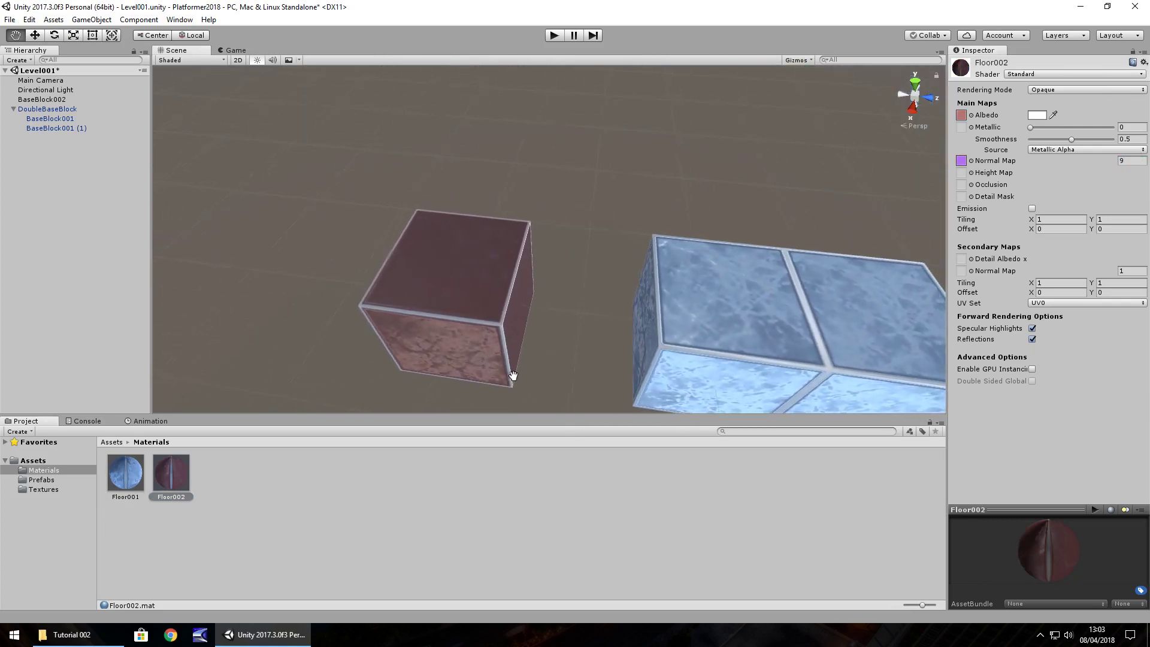
pyautogui.moveTo(513, 375); pyautogui.dragTo(495, 375, button='middle')
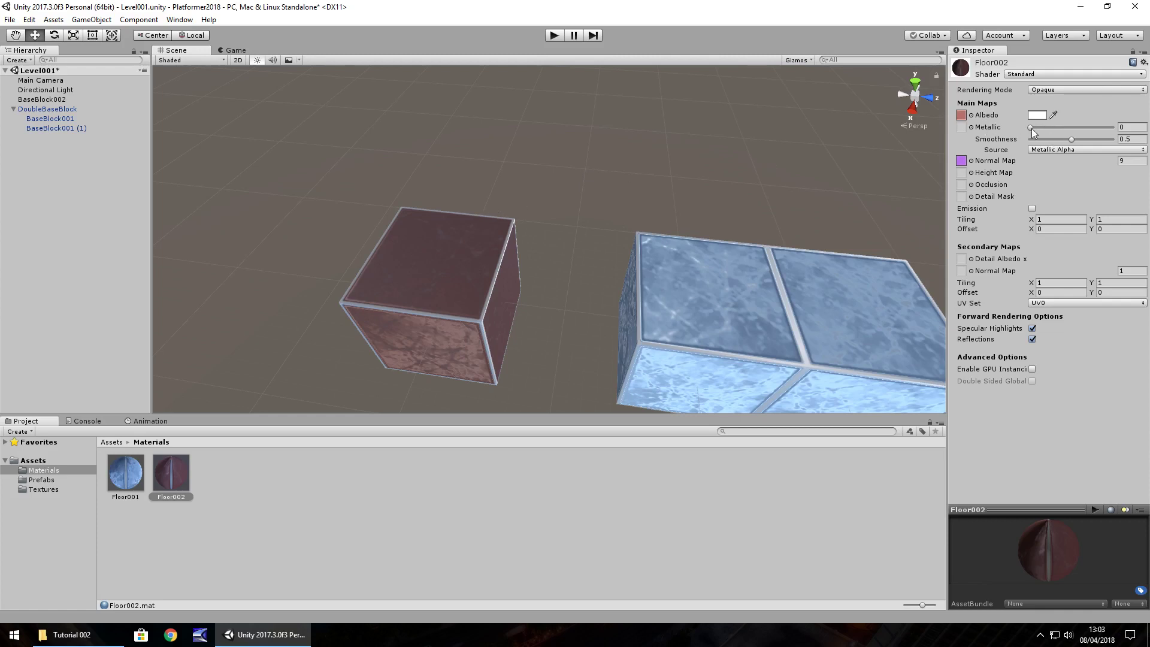
pyautogui.moveTo(1030, 127); pyautogui.dragTo(1003, 133)
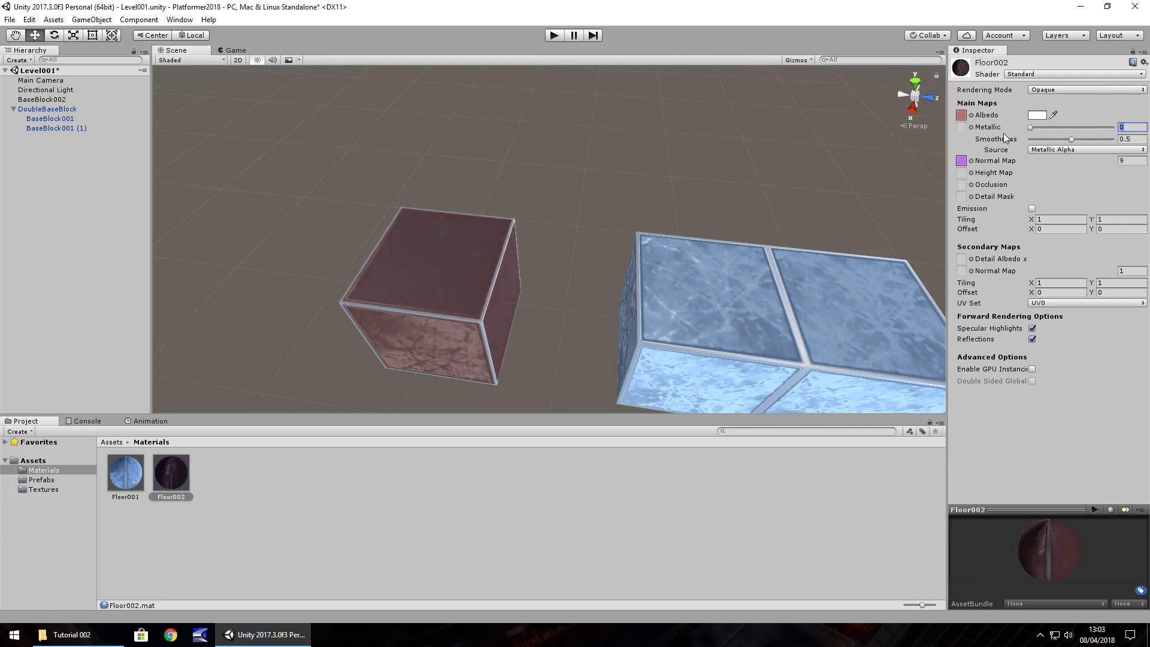
pyautogui.moveTo(1079, 142); pyautogui.dragTo(1076, 139)
pyautogui.write('.5')
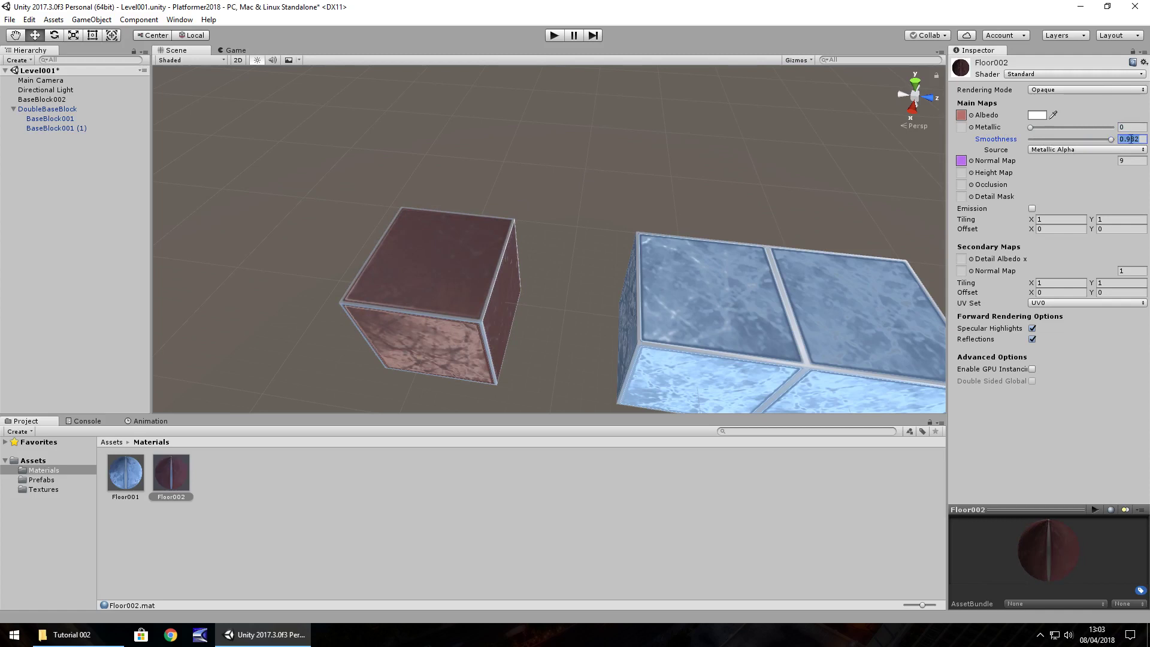
pyautogui.click(444, 524)
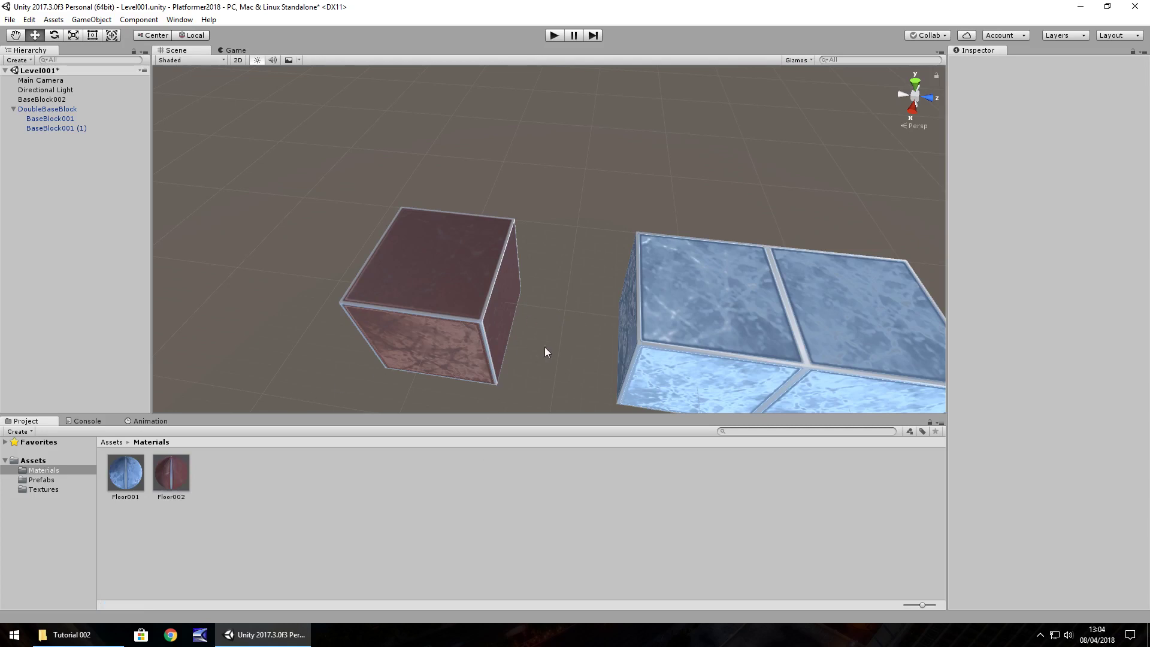
# - Drag BaseBlock002 into the Prefabs folder beside DoubleBaseBlock, then frame both blocks in the Scene view
pyautogui.moveTo(537, 350); pyautogui.dragTo(393, 327, button='middle')
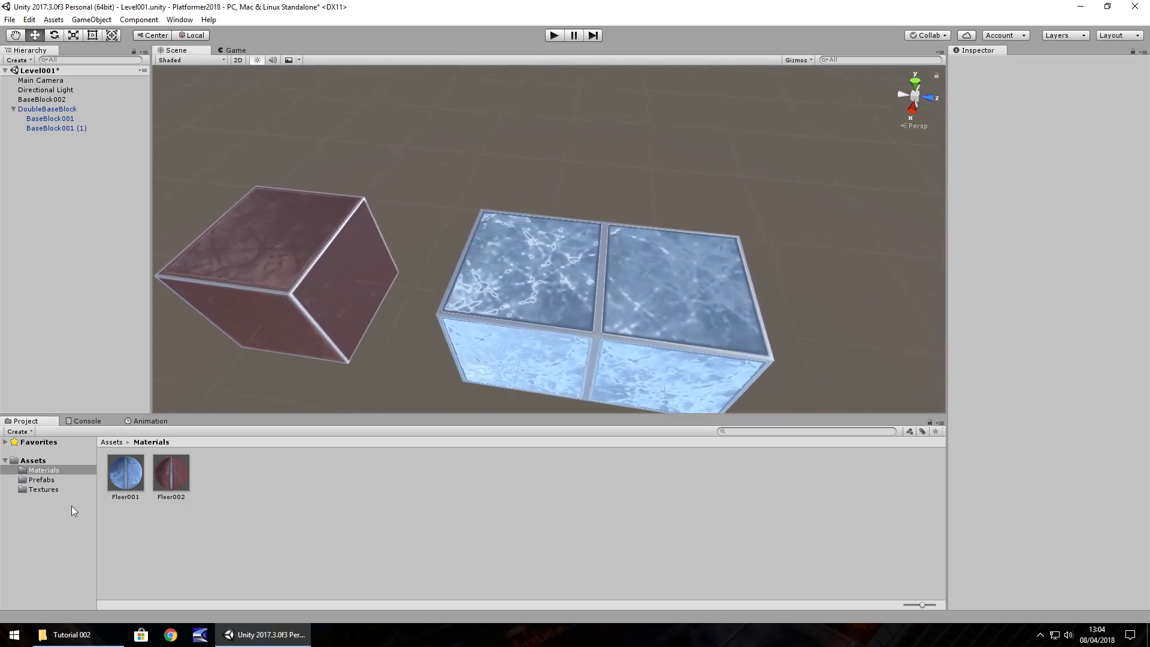
pyautogui.click(47, 479)
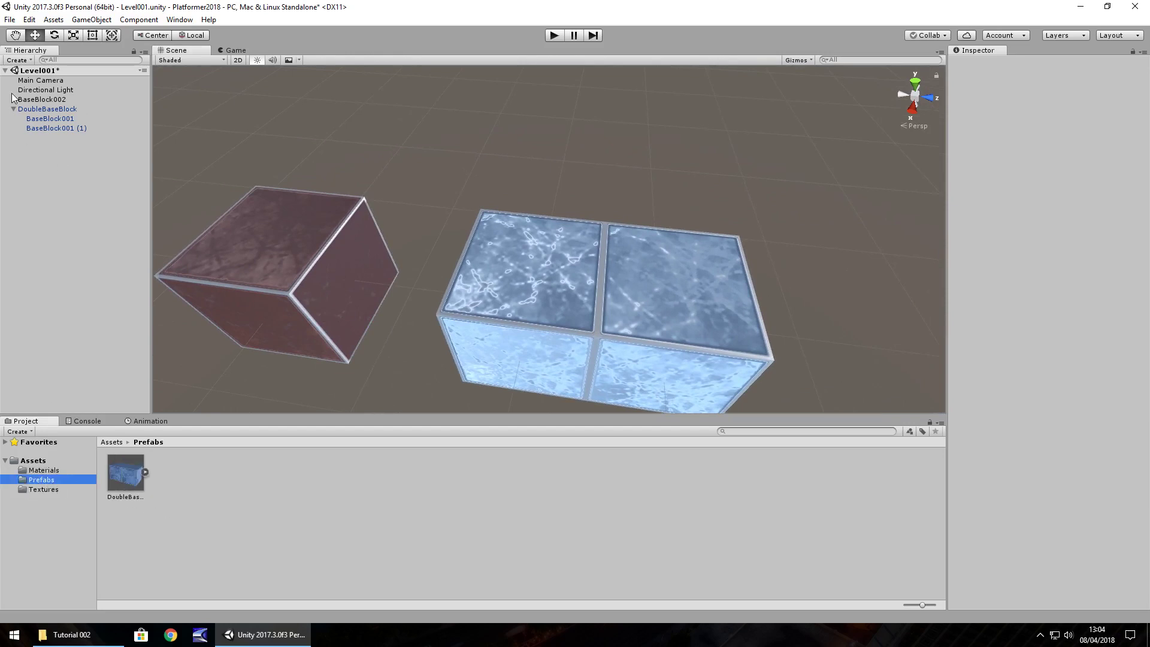
pyautogui.moveTo(37, 101); pyautogui.dragTo(185, 475)
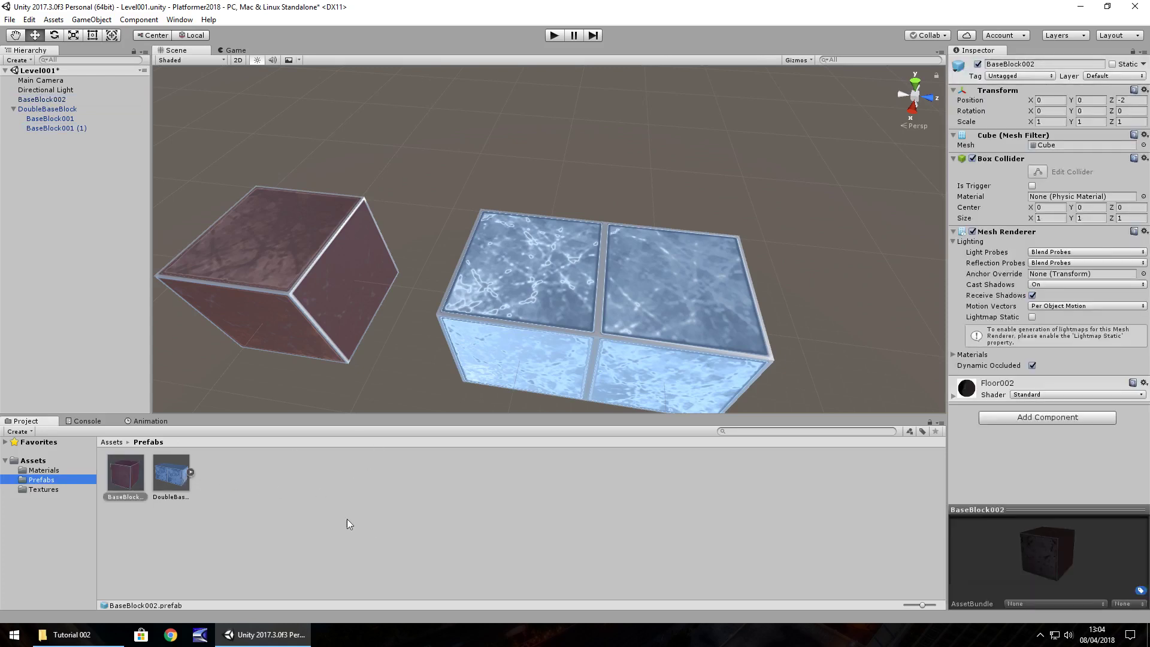
pyautogui.click(37, 470)
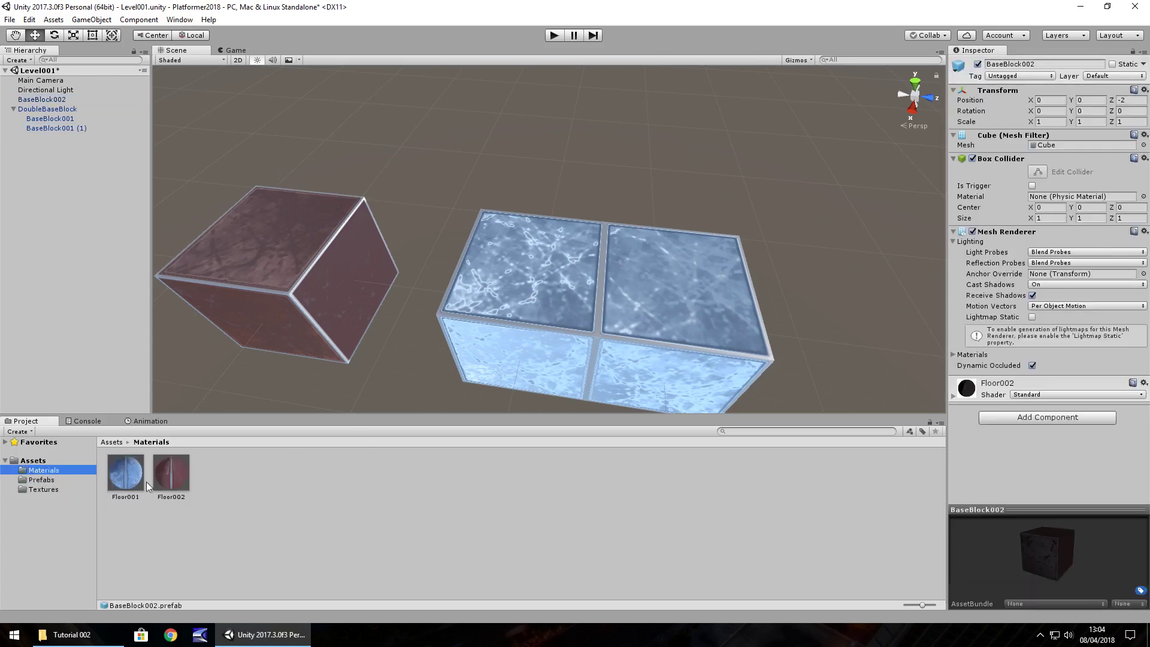
pyautogui.click(42, 480)
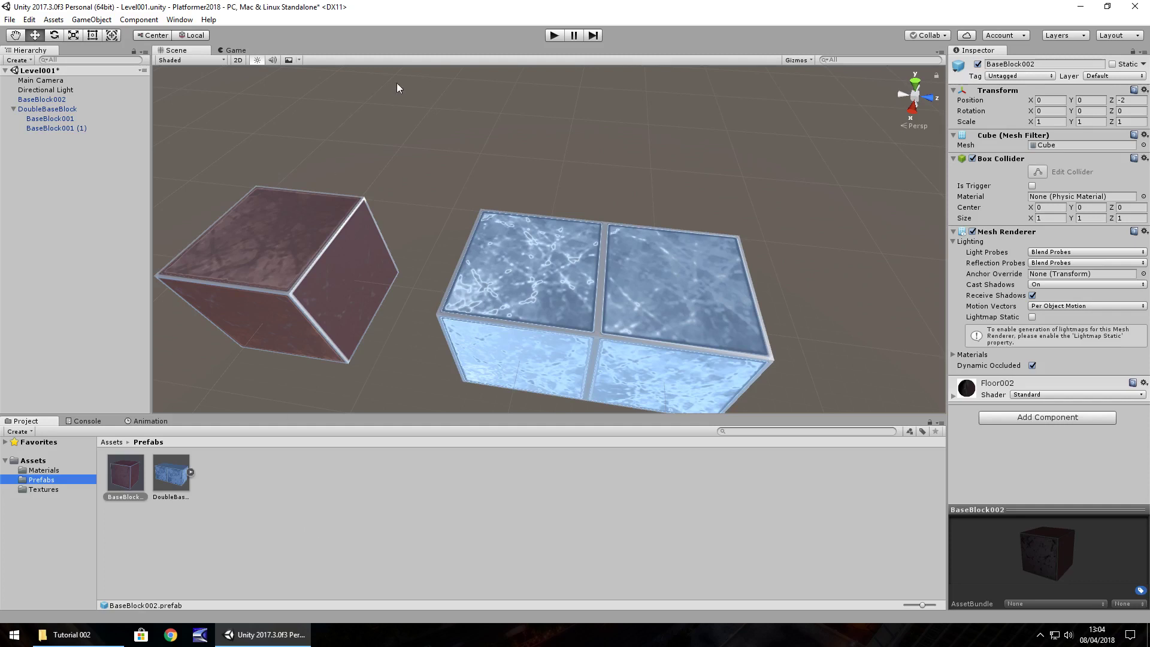
pyautogui.keyDown('alt'); pyautogui.moveTo(397, 87); pyautogui.dragTo(581, 196); pyautogui.keyUp('alt')
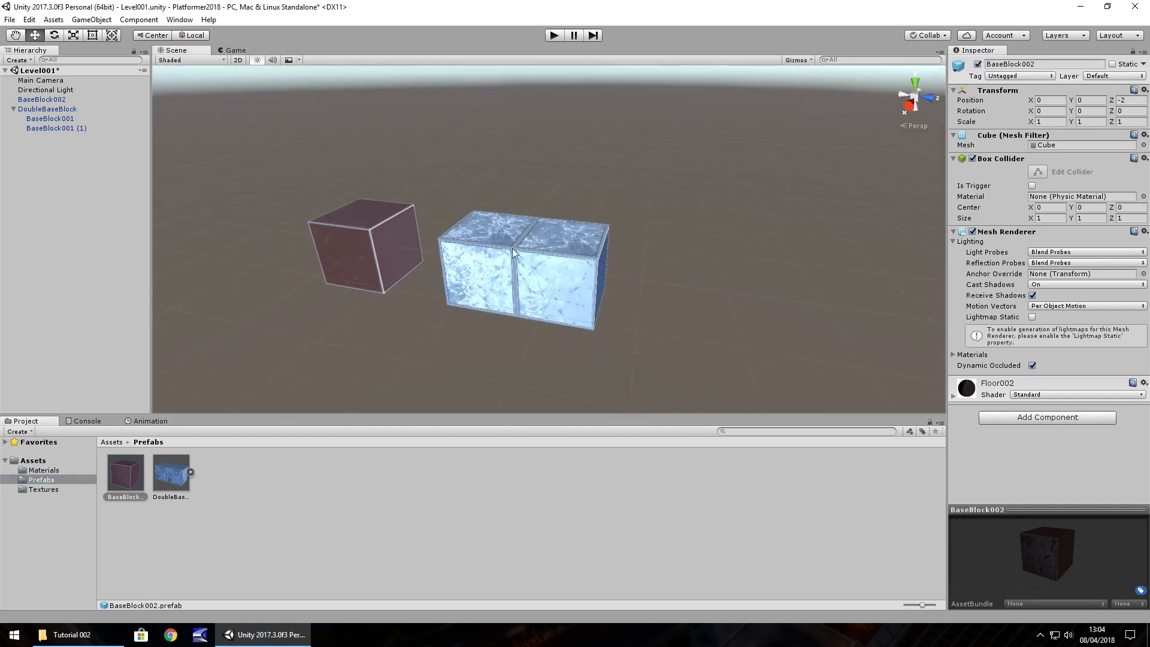